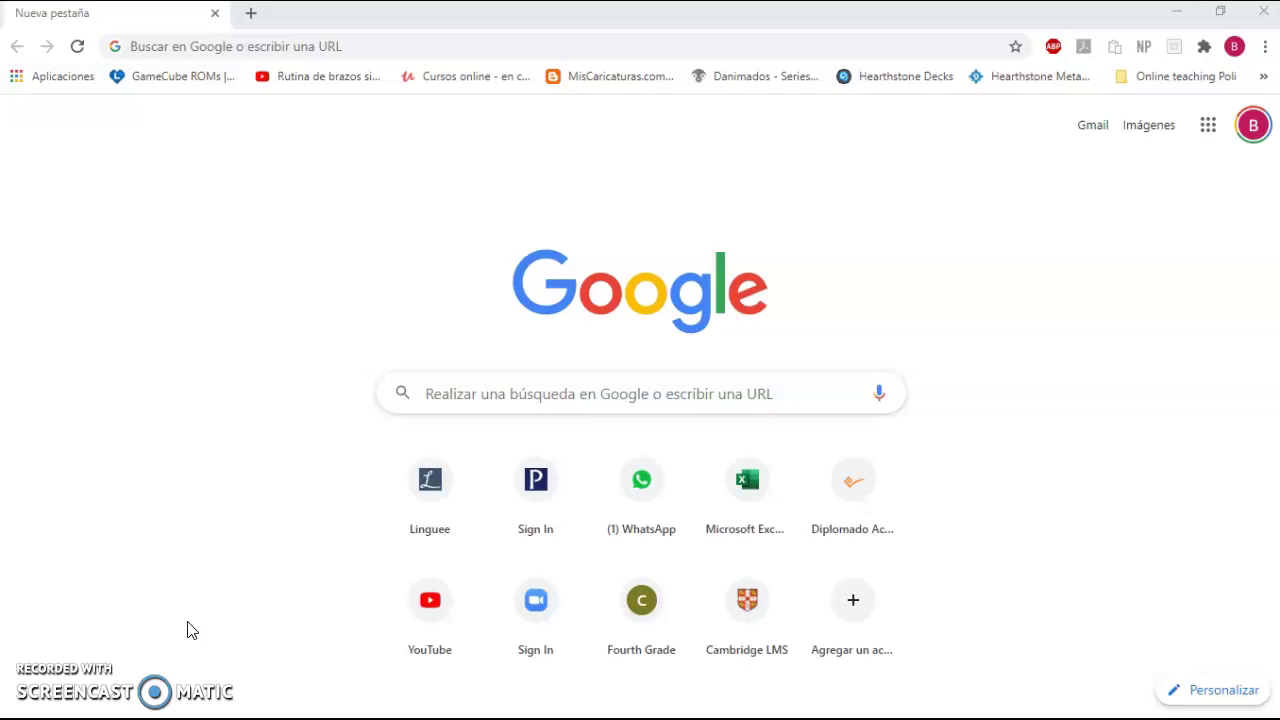
Step: Search Google for Audacity and open the official Audacity website
{"action": "left_click", "coordinate": [628, 396]}
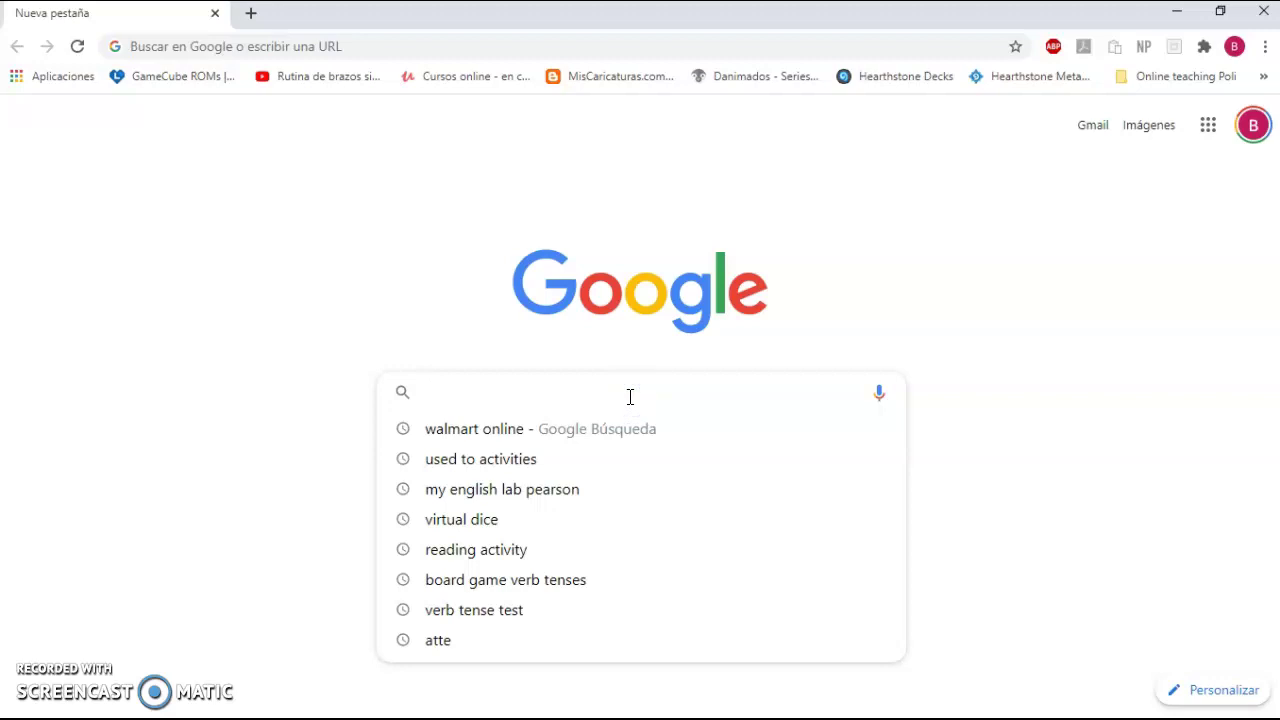
{"action": "type", "text": "AU"}
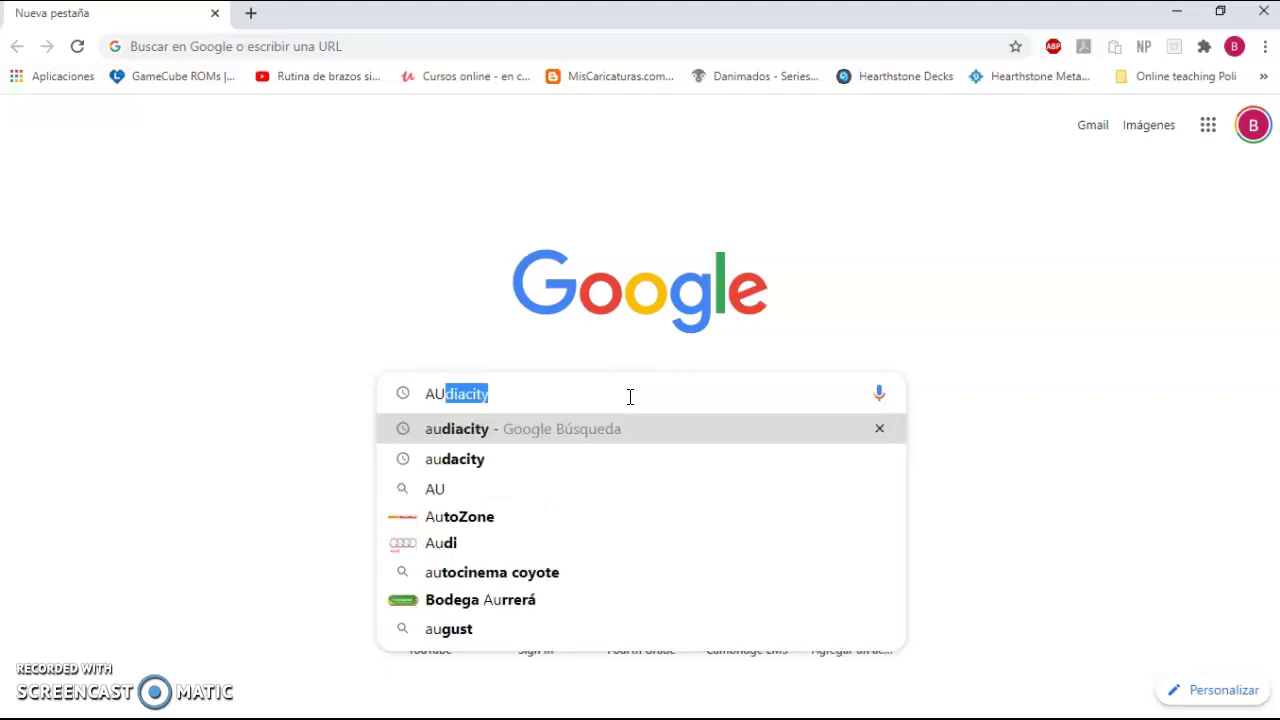
{"action": "key", "text": "Return"}
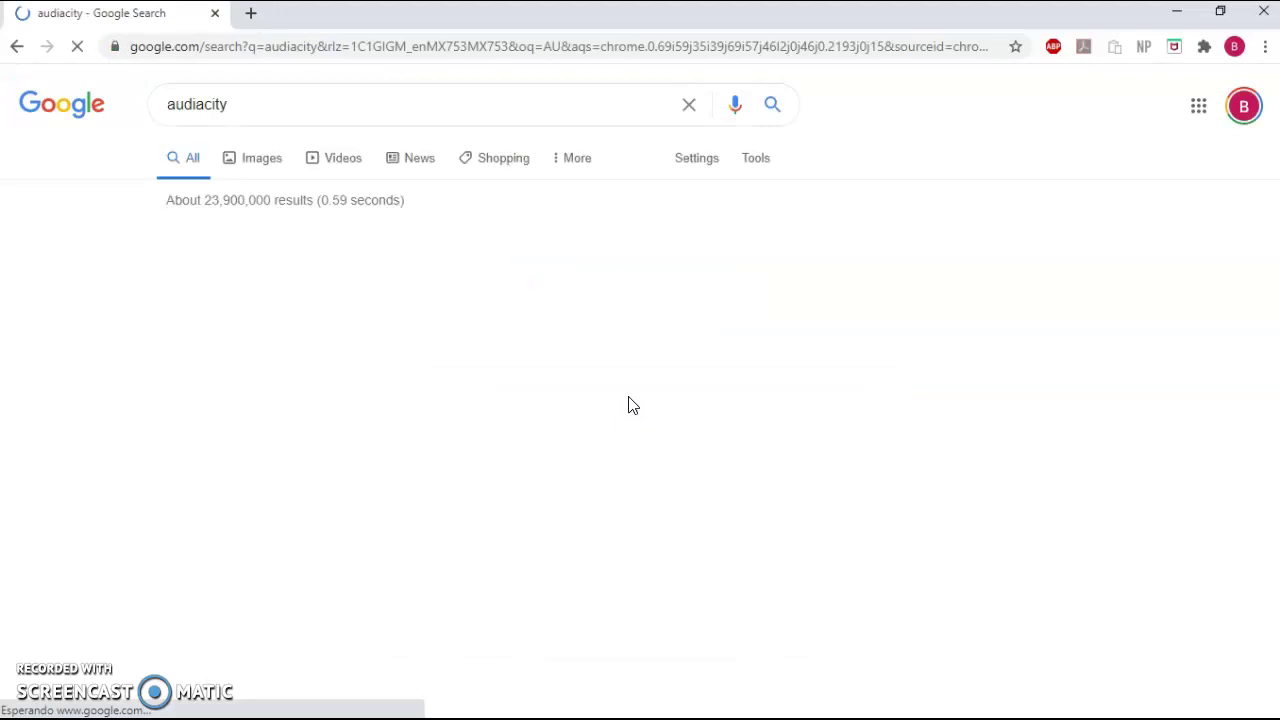
{"action": "left_click", "coordinate": [283, 345]}
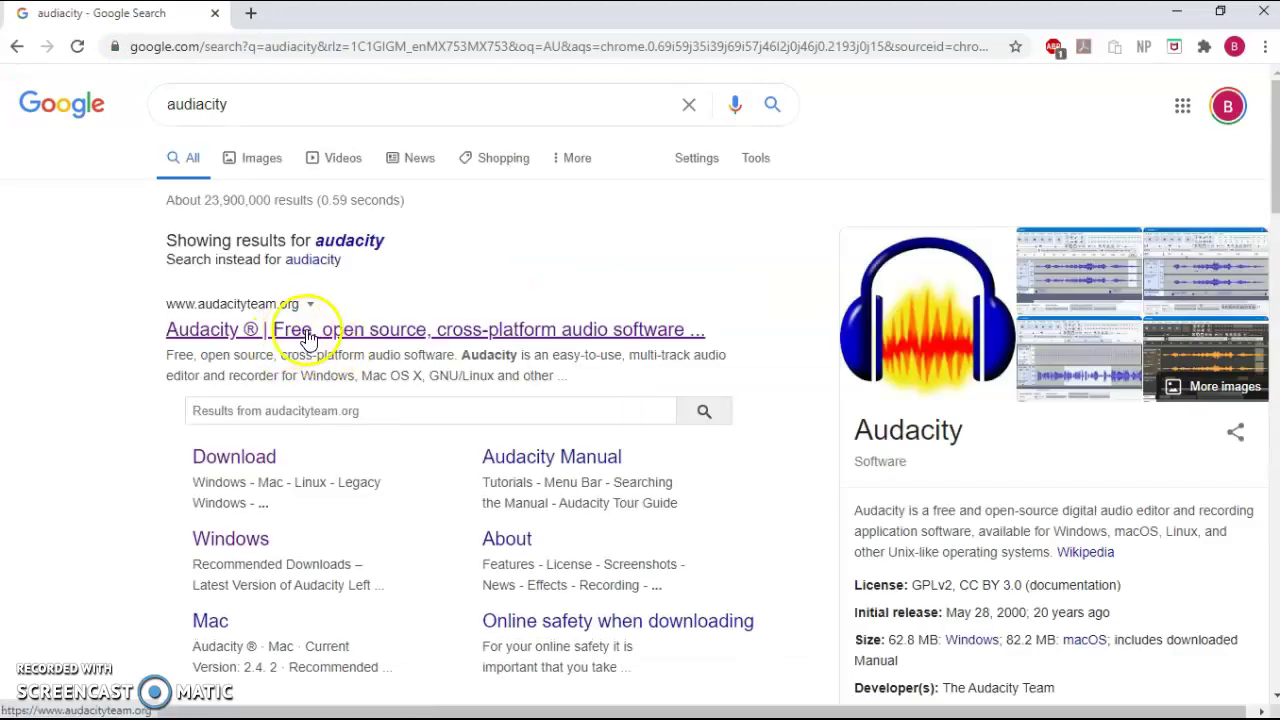
{"action": "left_click", "coordinate": [310, 335]}
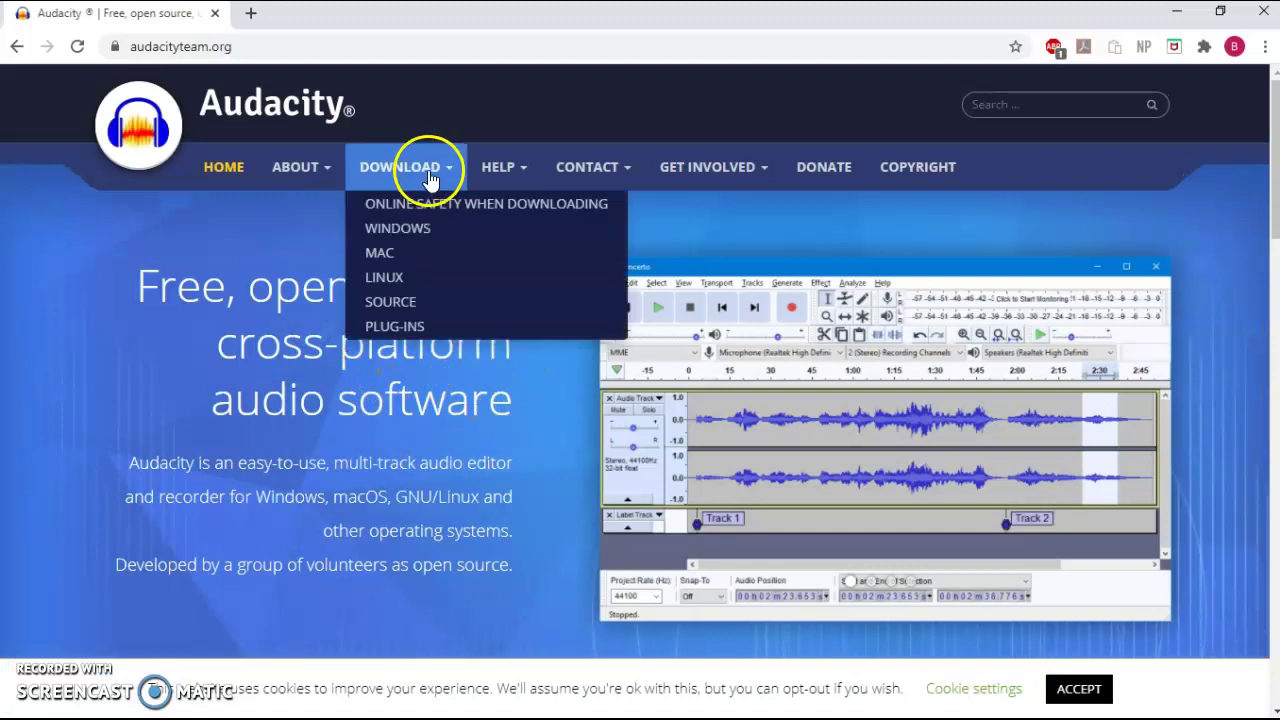
Step: Open the Windows download page and follow the Audacity 2.4.2 installer link to FossHub
{"action": "left_click", "coordinate": [420, 172]}
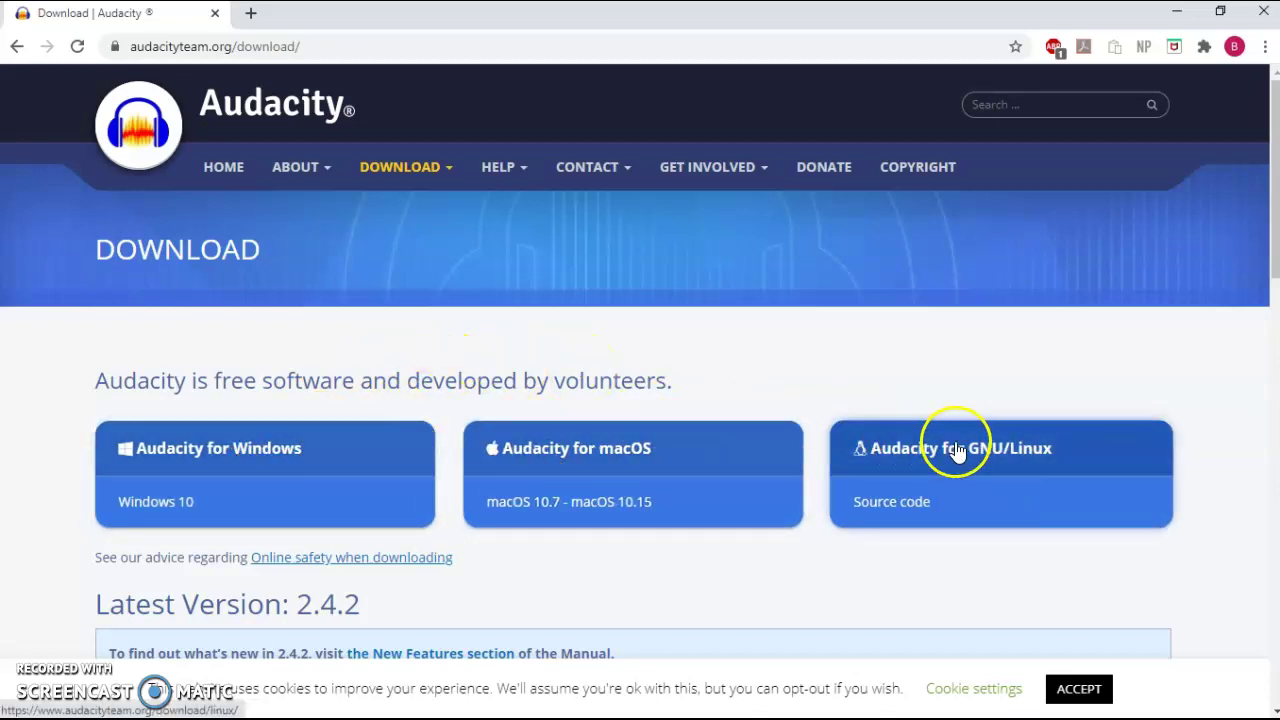
{"action": "left_click", "coordinate": [295, 455]}
{"action": "left_click", "coordinate": [615, 437]}
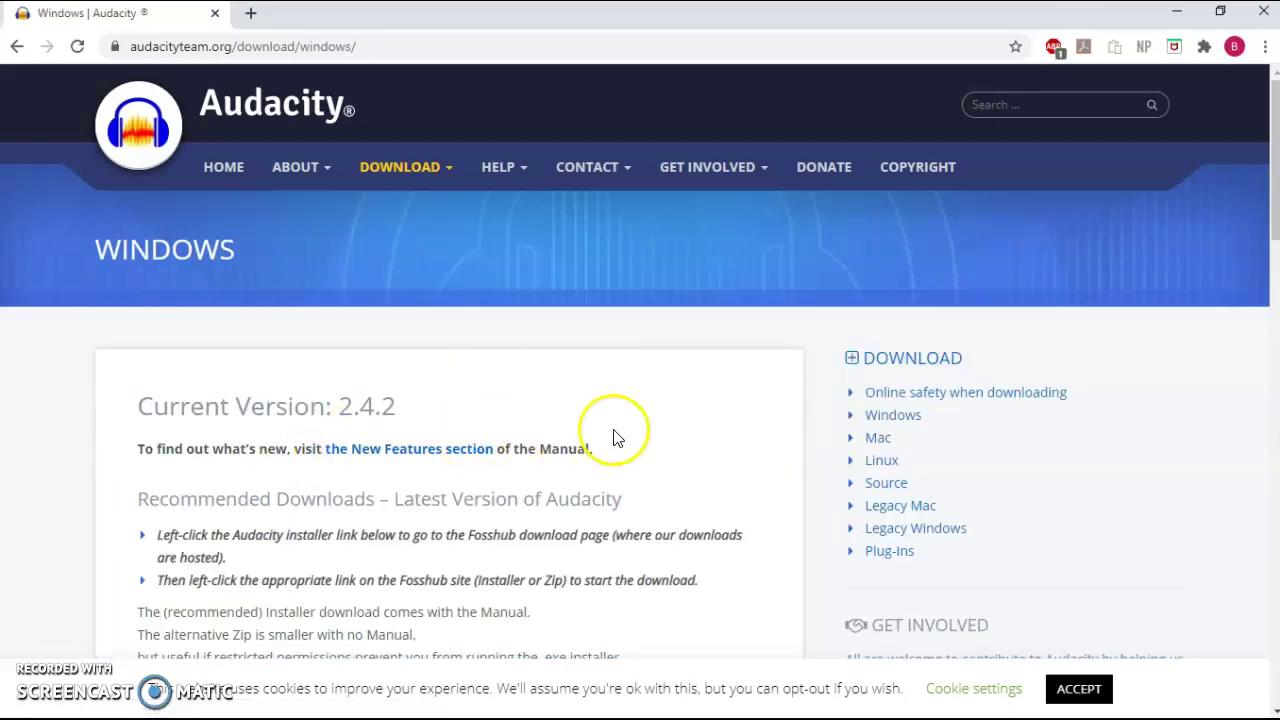
{"action": "scroll", "coordinate": [615, 437], "scroll_direction": "down", "scroll_amount": 2}
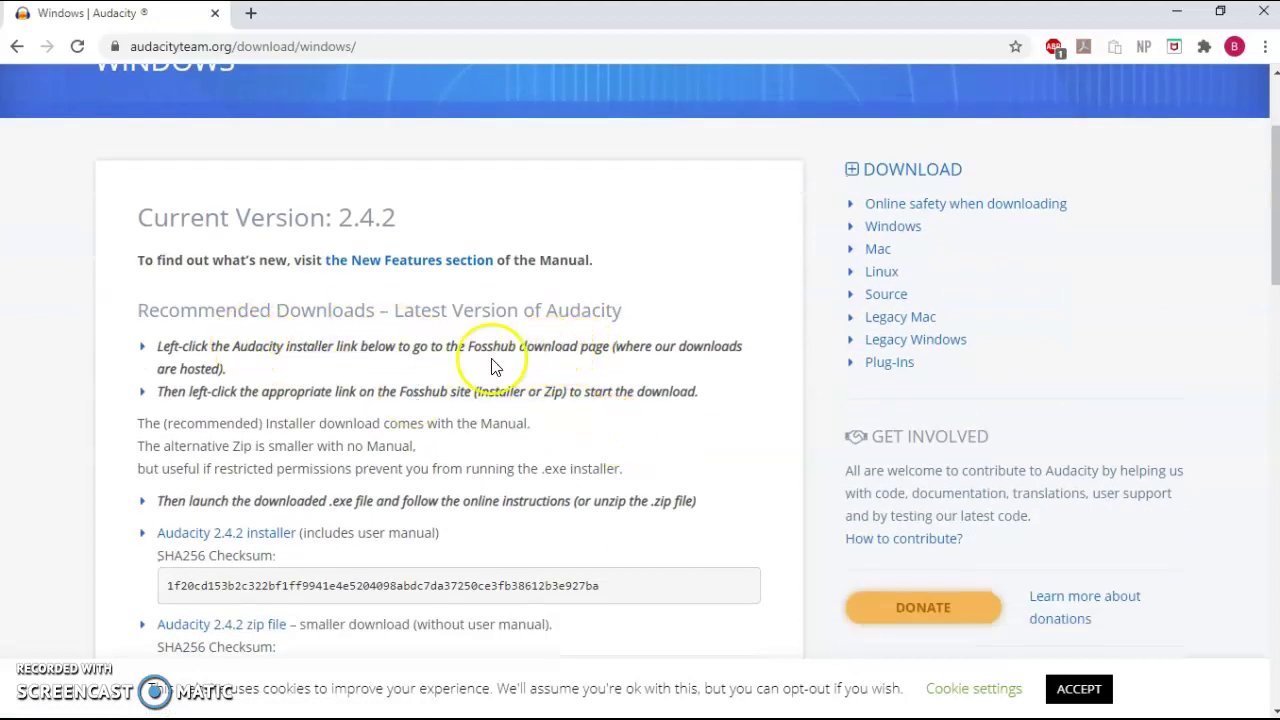
{"action": "scroll", "coordinate": [571, 391], "scroll_direction": "down", "scroll_amount": 1}
{"action": "scroll", "coordinate": [578, 393], "scroll_direction": "down", "scroll_amount": 1}
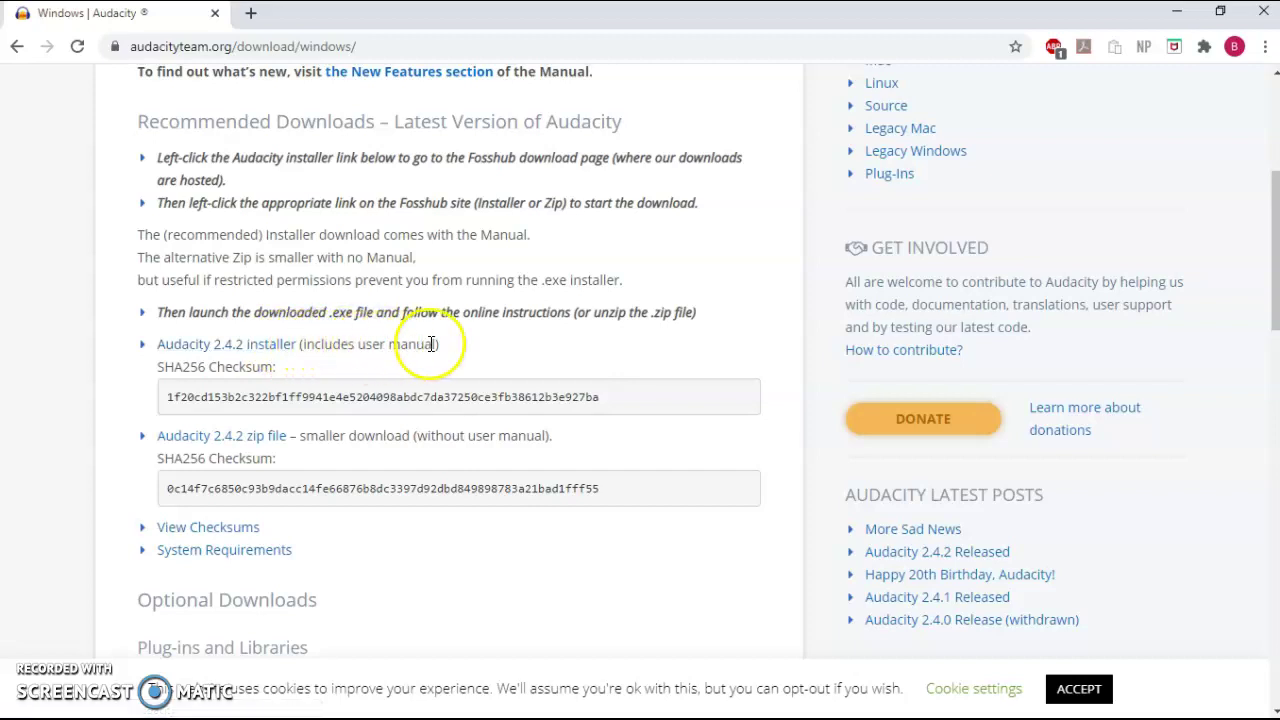
{"action": "left_click", "coordinate": [276, 355]}
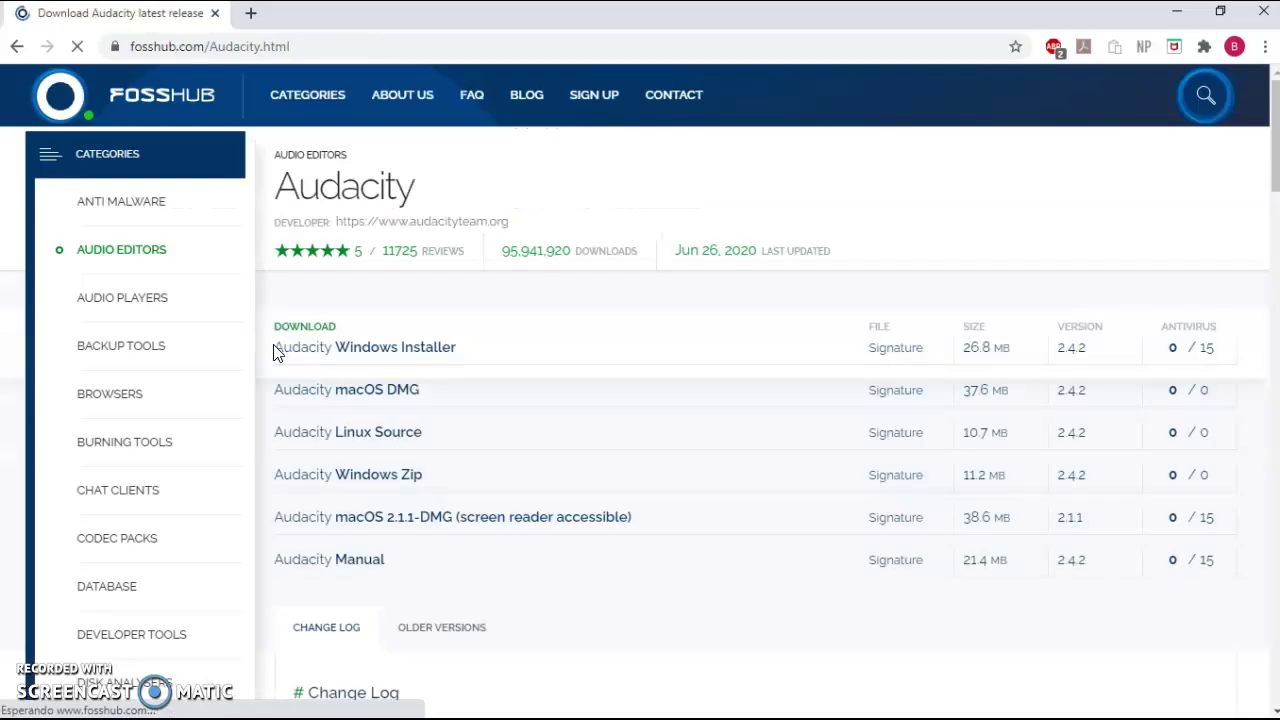
Step: Start downloading the Audacity Windows Installer from FossHub, then cancel saving the file
{"action": "left_click", "coordinate": [286, 344]}
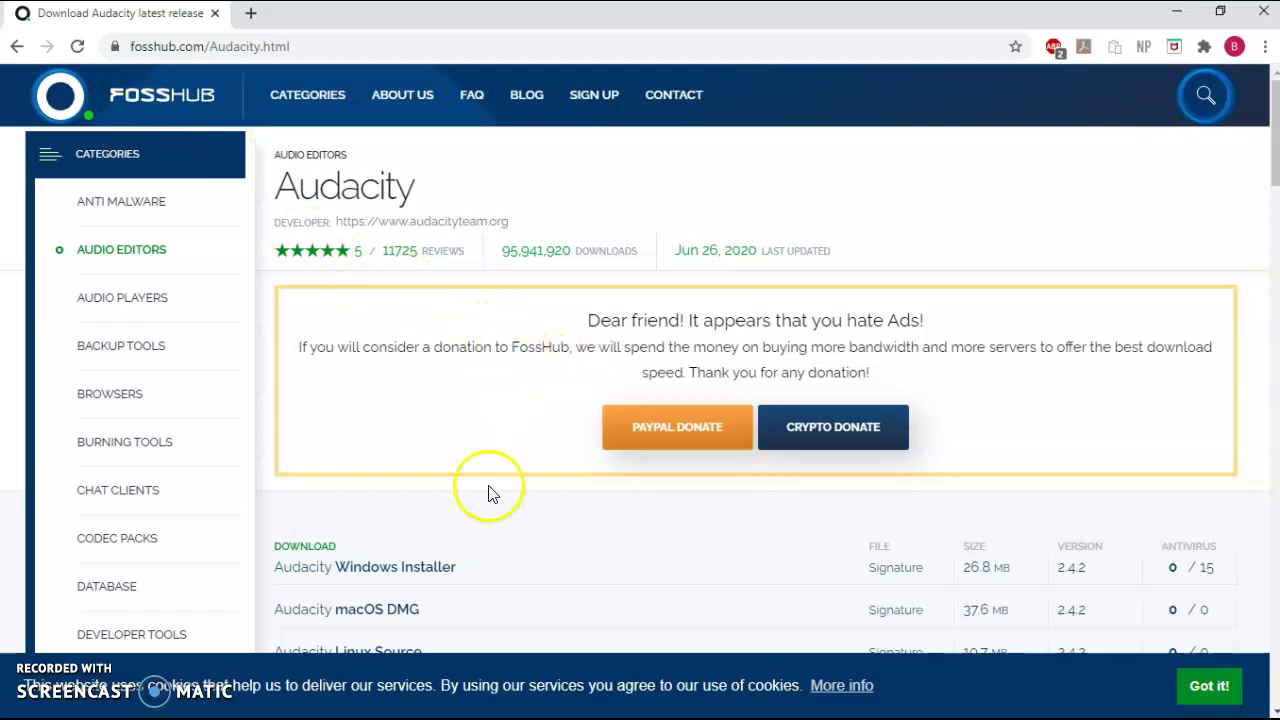
{"action": "scroll", "coordinate": [495, 420], "scroll_direction": "down", "scroll_amount": 1}
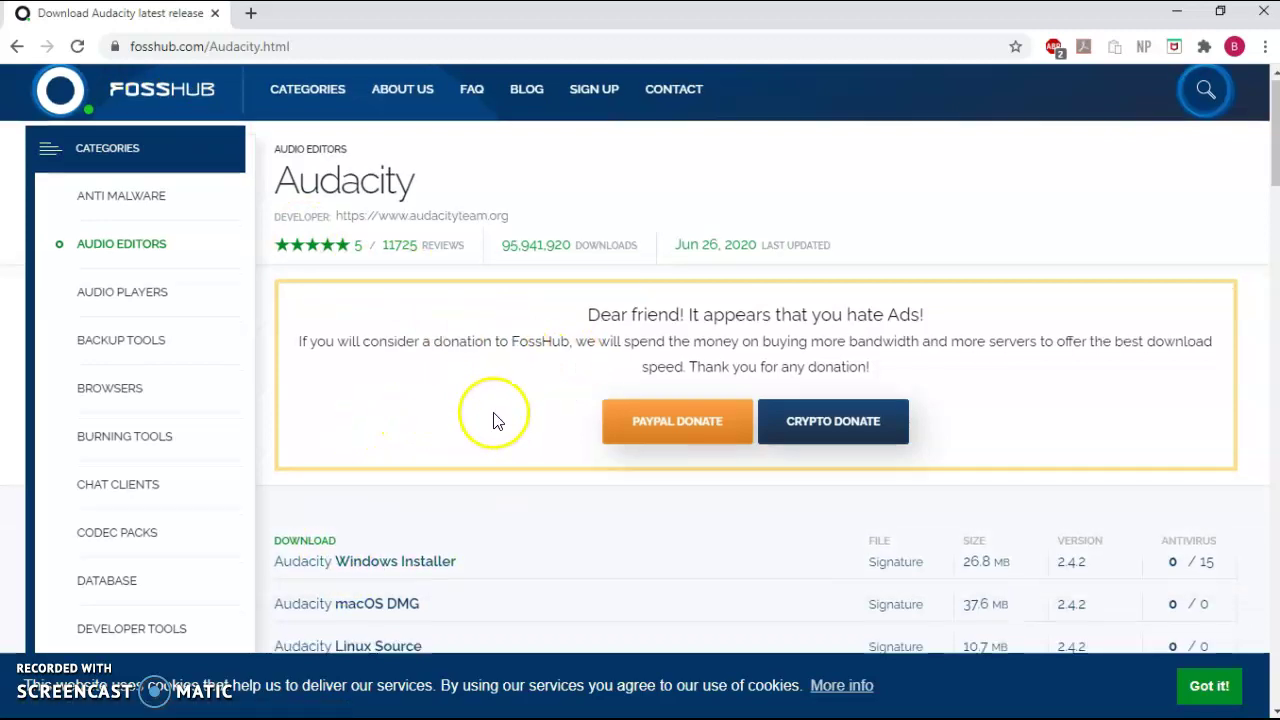
{"action": "scroll", "coordinate": [495, 420], "scroll_direction": "down", "scroll_amount": 3}
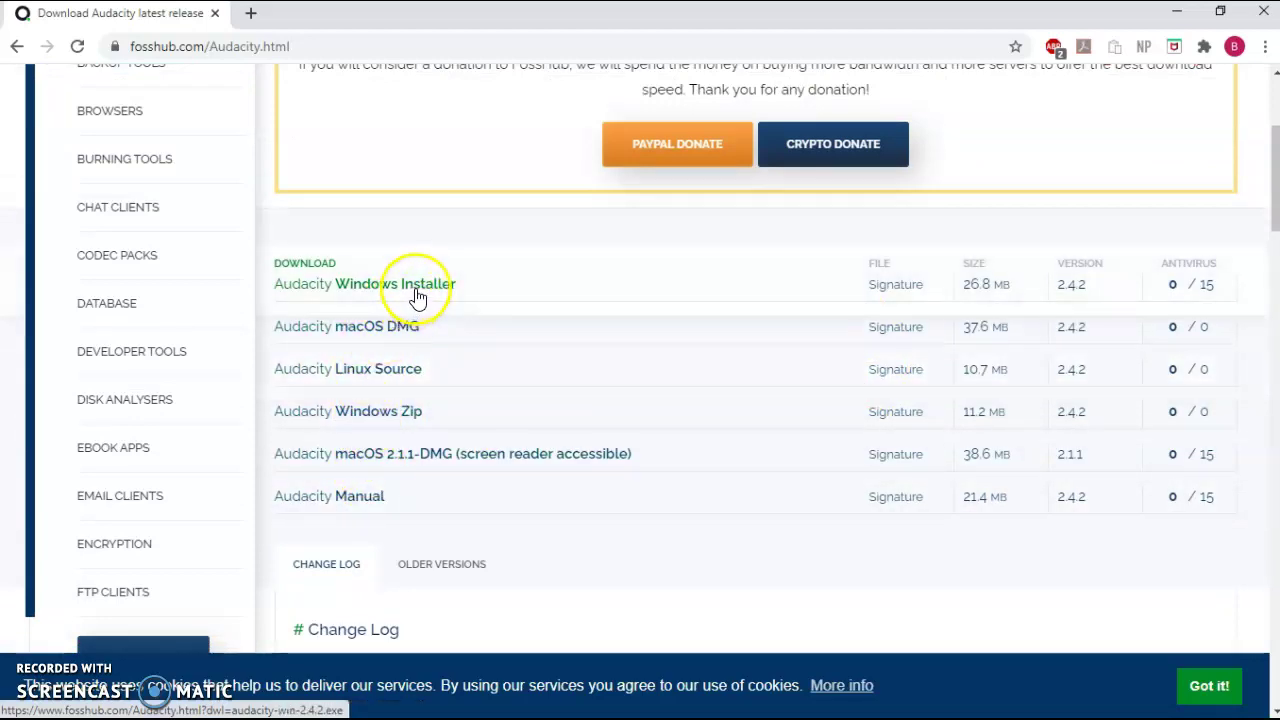
{"action": "left_click", "coordinate": [508, 302]}
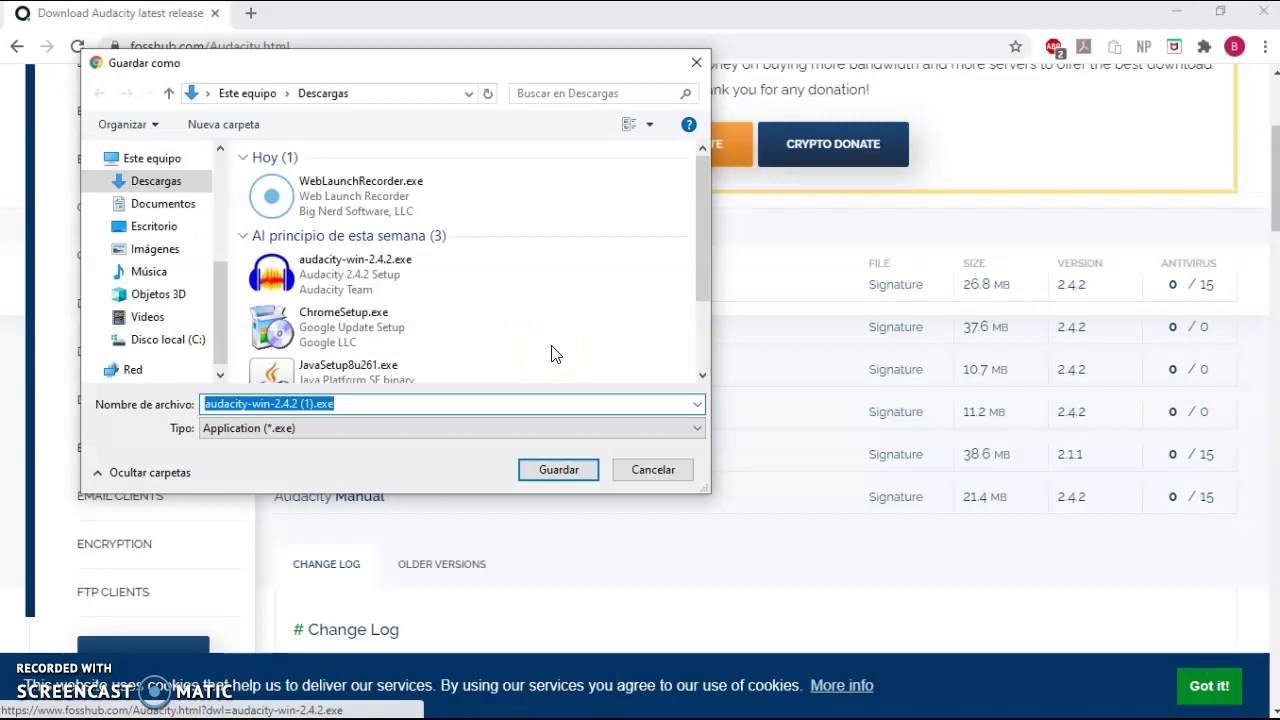
{"action": "left_click", "coordinate": [651, 471]}
Step: Switch to the Descargas folder, run audacity-win-2.4.2.exe and accept English as the setup language
{"action": "mouse_move", "coordinate": [713, 715]}
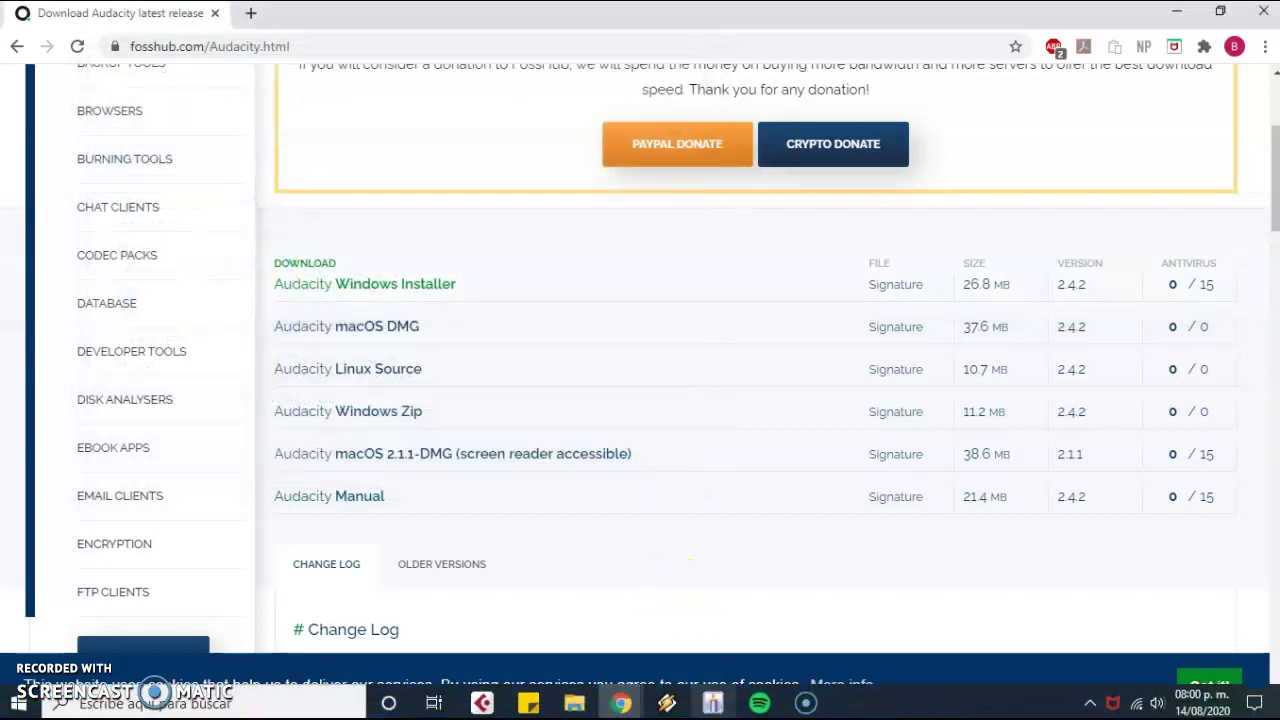
{"action": "key", "text": "alt+Tab"}
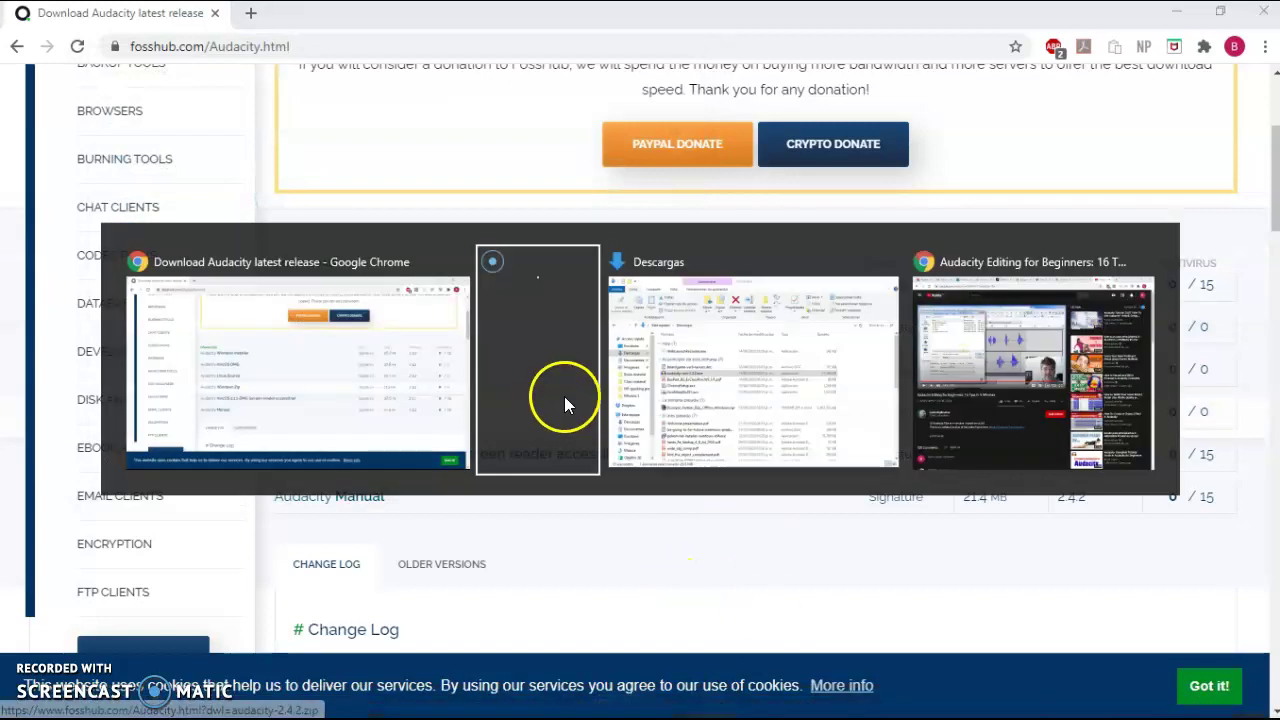
{"action": "left_click", "coordinate": [745, 376]}
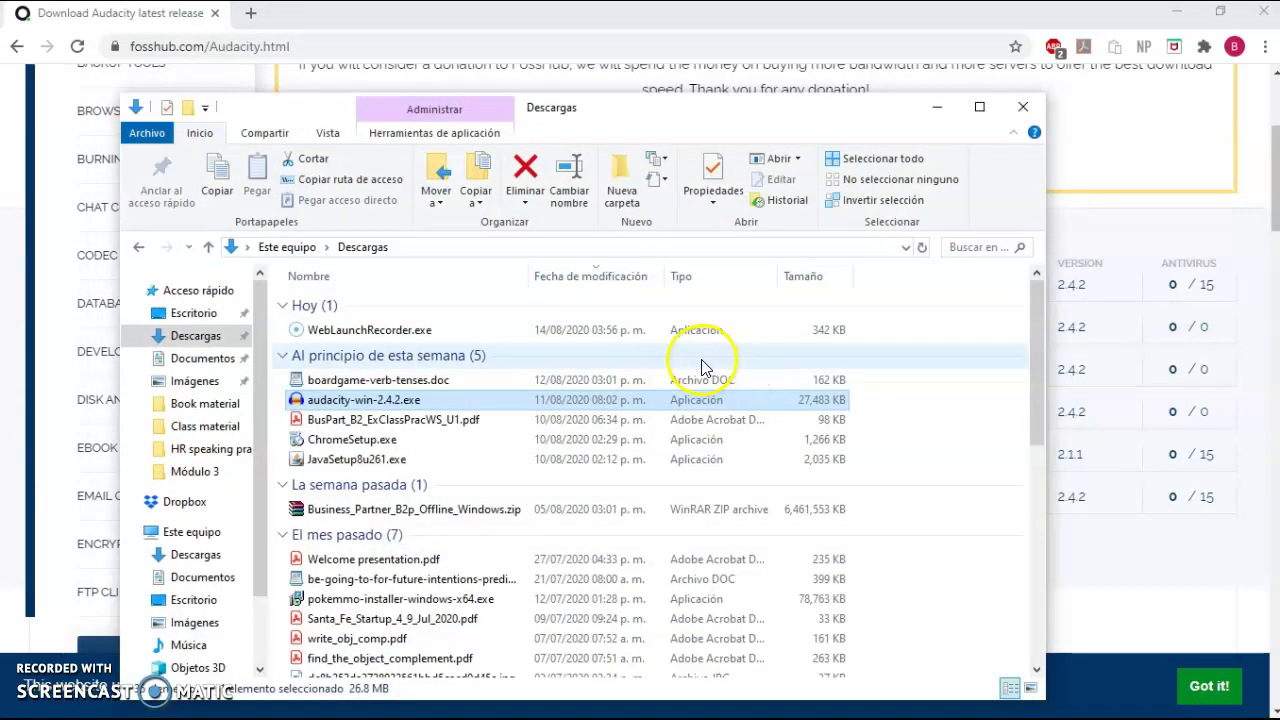
{"action": "double_click", "coordinate": [405, 400]}
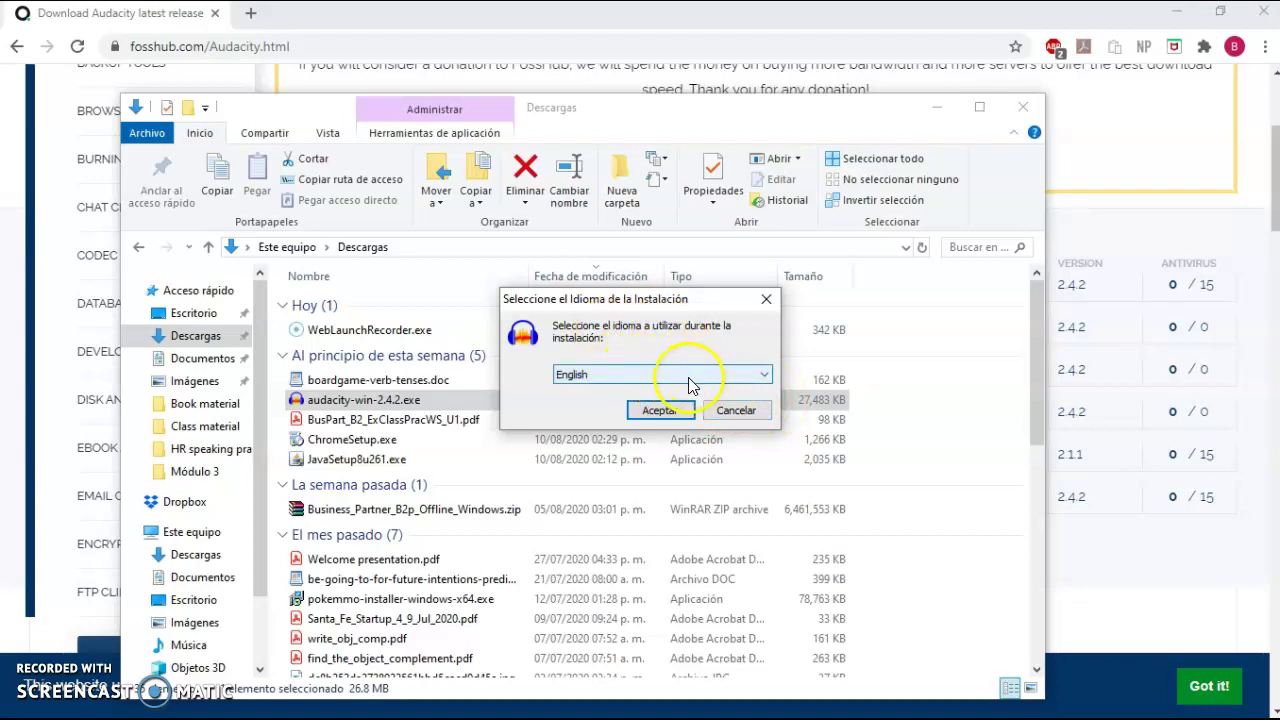
{"action": "left_click", "coordinate": [936, 107]}
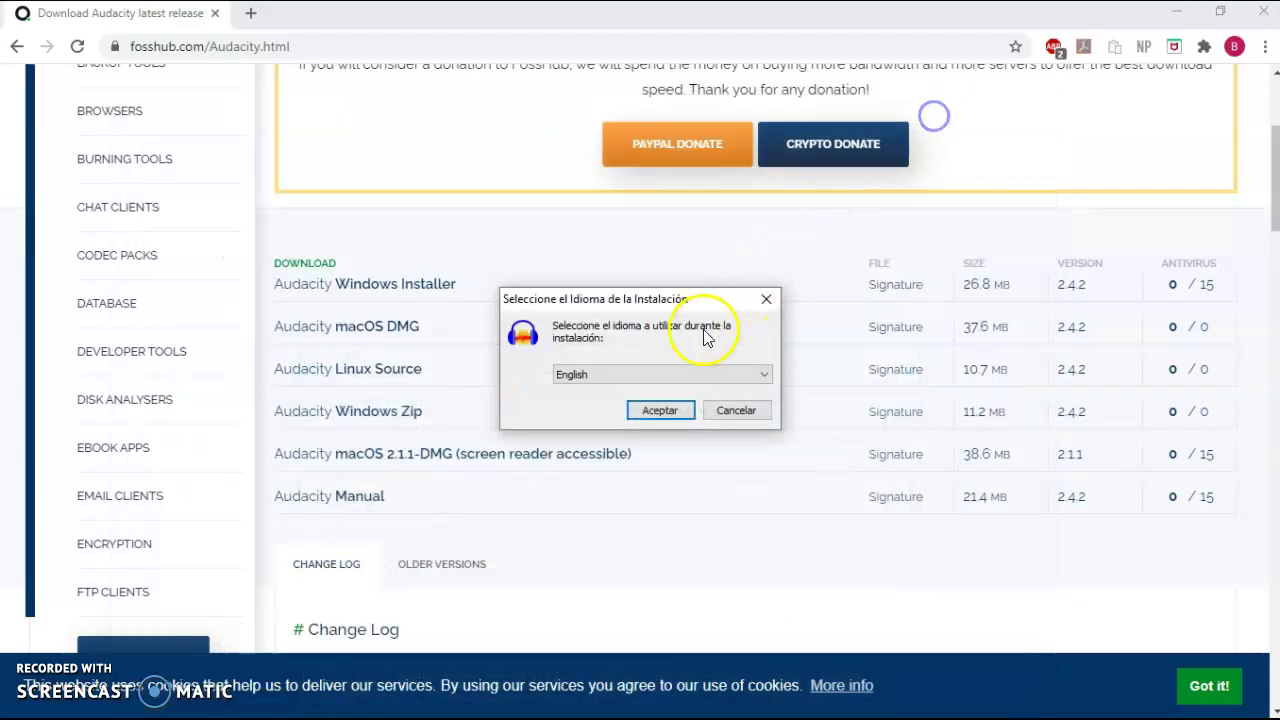
{"action": "left_click", "coordinate": [659, 413]}
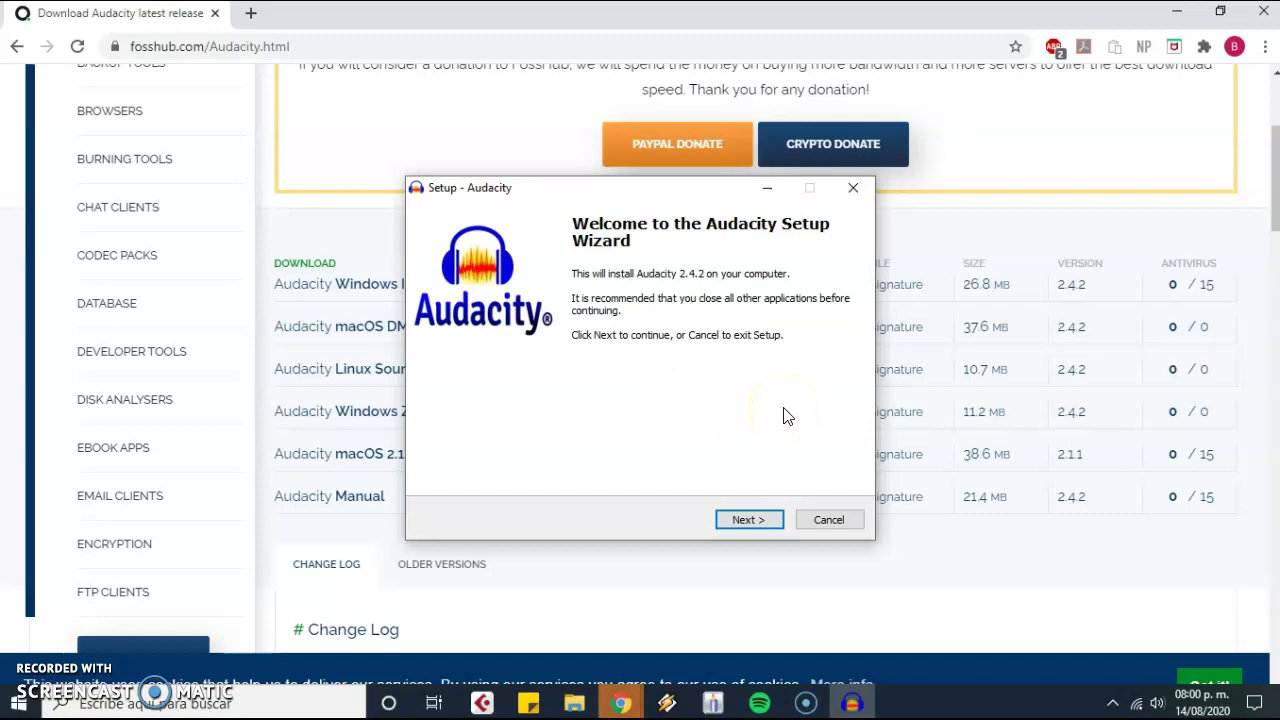
Step: Advance the Audacity setup to its final summary, accepting the existing C:\Program Files (x86)\Audacity folder and keeping the desktop shortcut option
{"action": "left_click", "coordinate": [749, 520]}
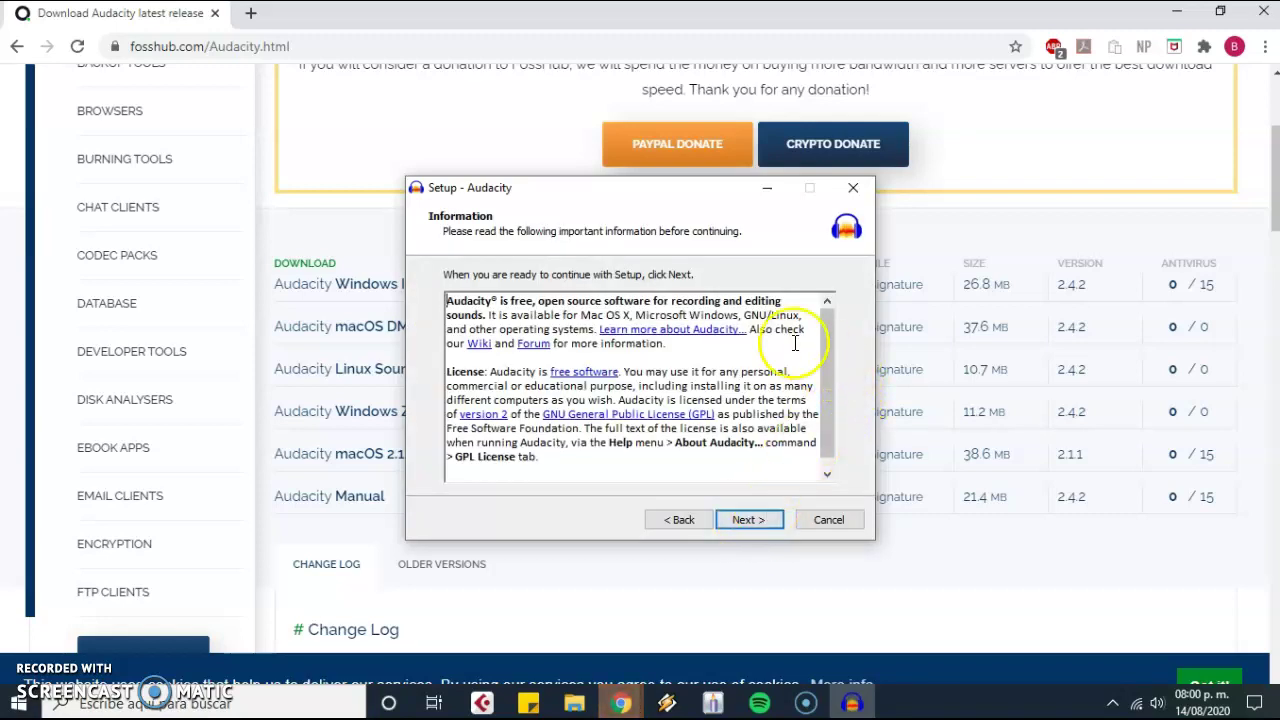
{"action": "scroll", "coordinate": [709, 437], "scroll_direction": "down", "scroll_amount": 1}
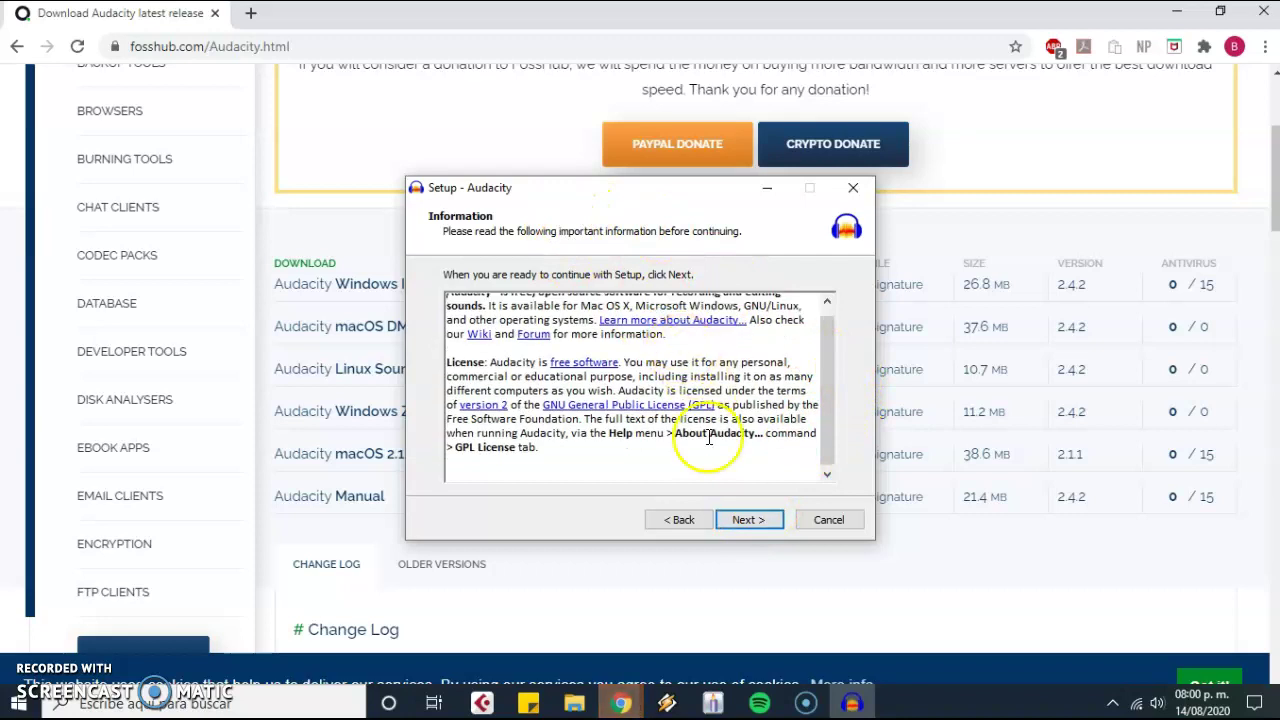
{"action": "left_click", "coordinate": [745, 520]}
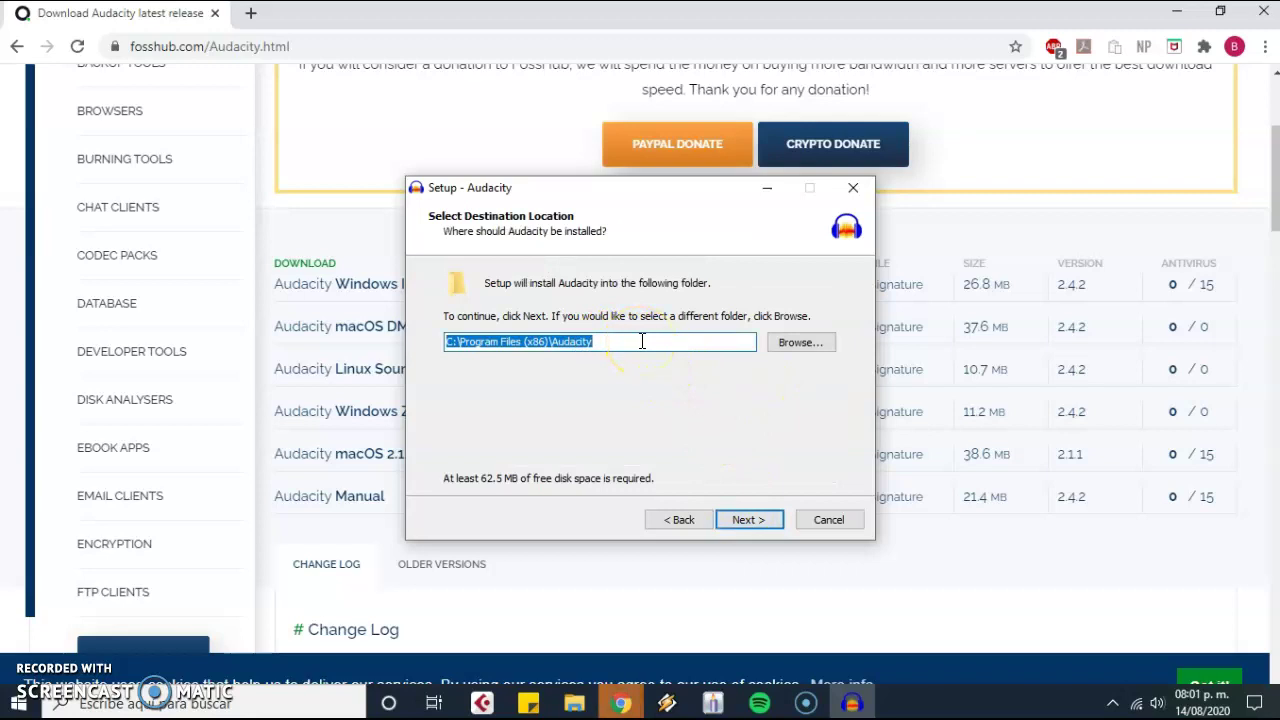
{"action": "left_click", "coordinate": [755, 520]}
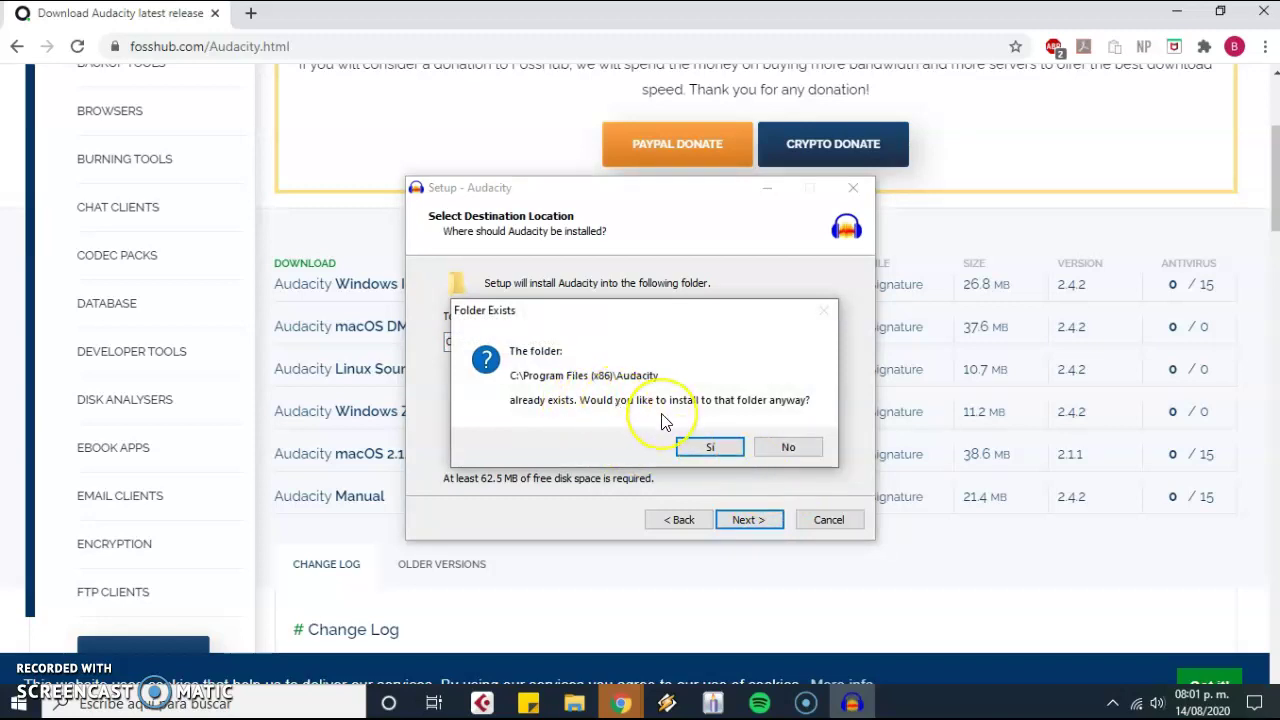
{"action": "left_click", "coordinate": [707, 450]}
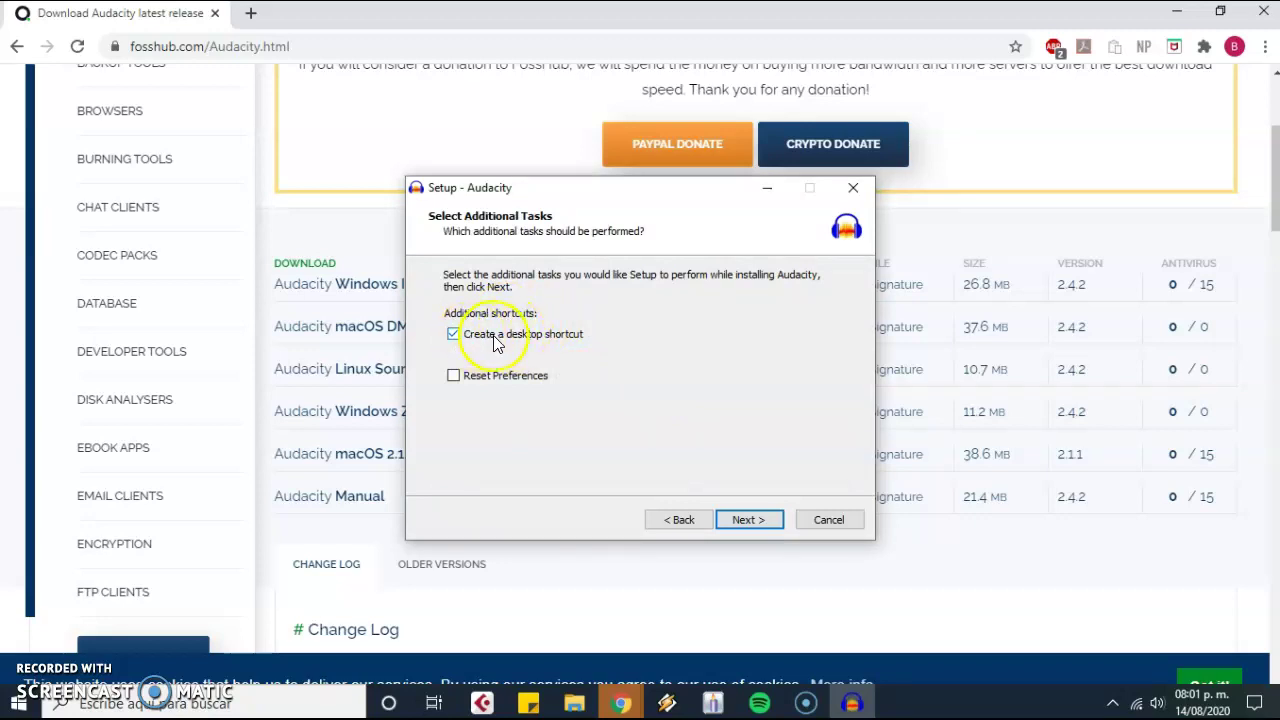
{"action": "left_click", "coordinate": [748, 520]}
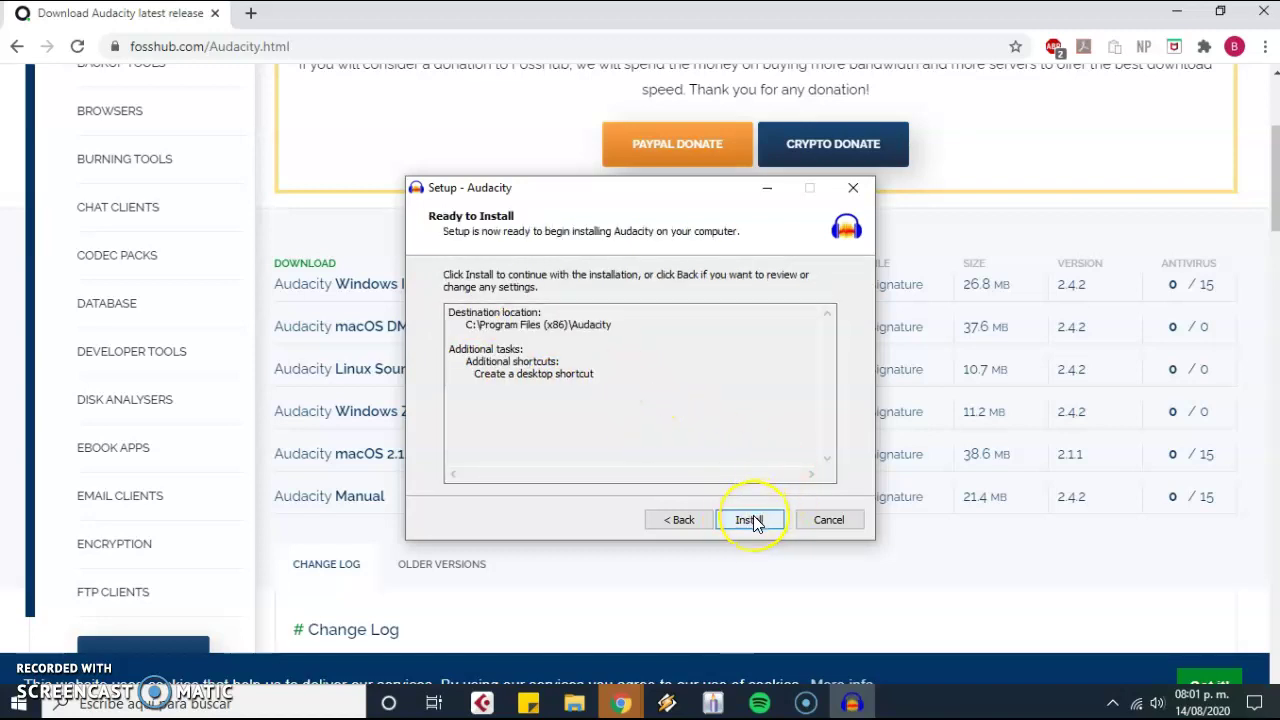
Step: Review the destination location in the setup summary and exit the setup without installing
{"action": "left_click_drag", "start_coordinate": [446, 309], "coordinate": [782, 323]}
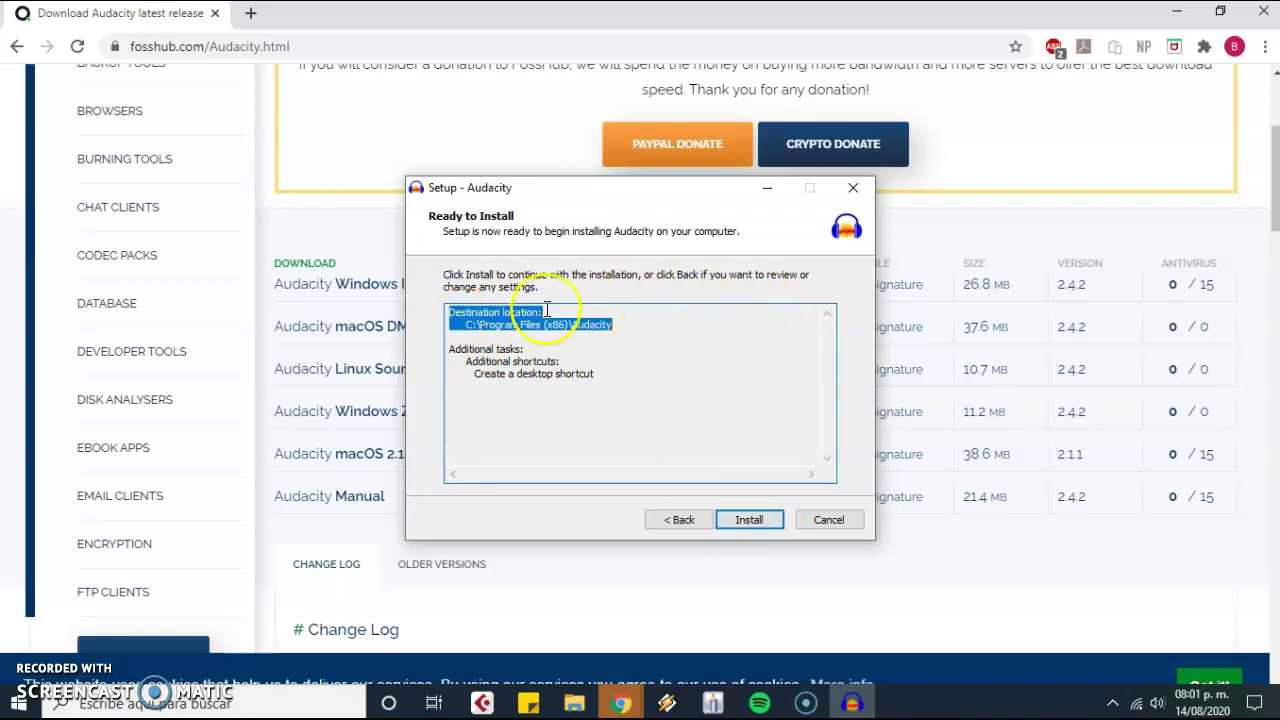
{"action": "left_click", "coordinate": [606, 314]}
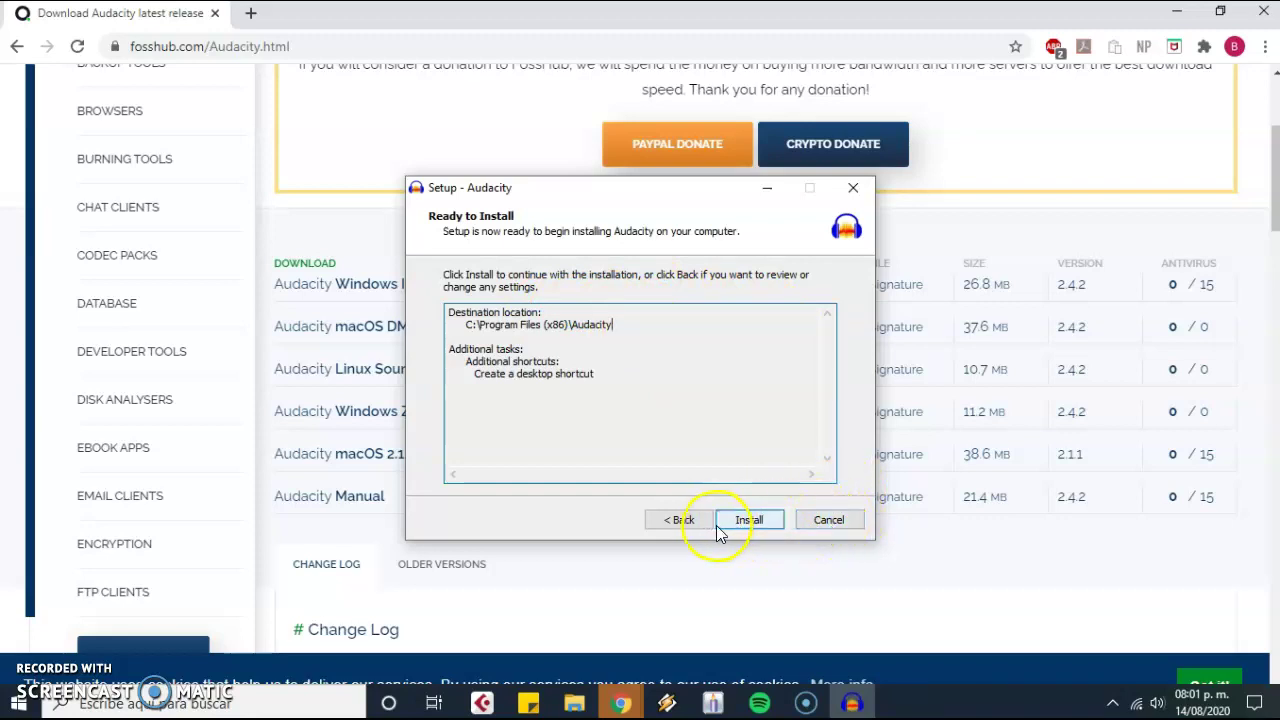
{"action": "left_click", "coordinate": [829, 520]}
{"action": "left_click", "coordinate": [704, 459]}
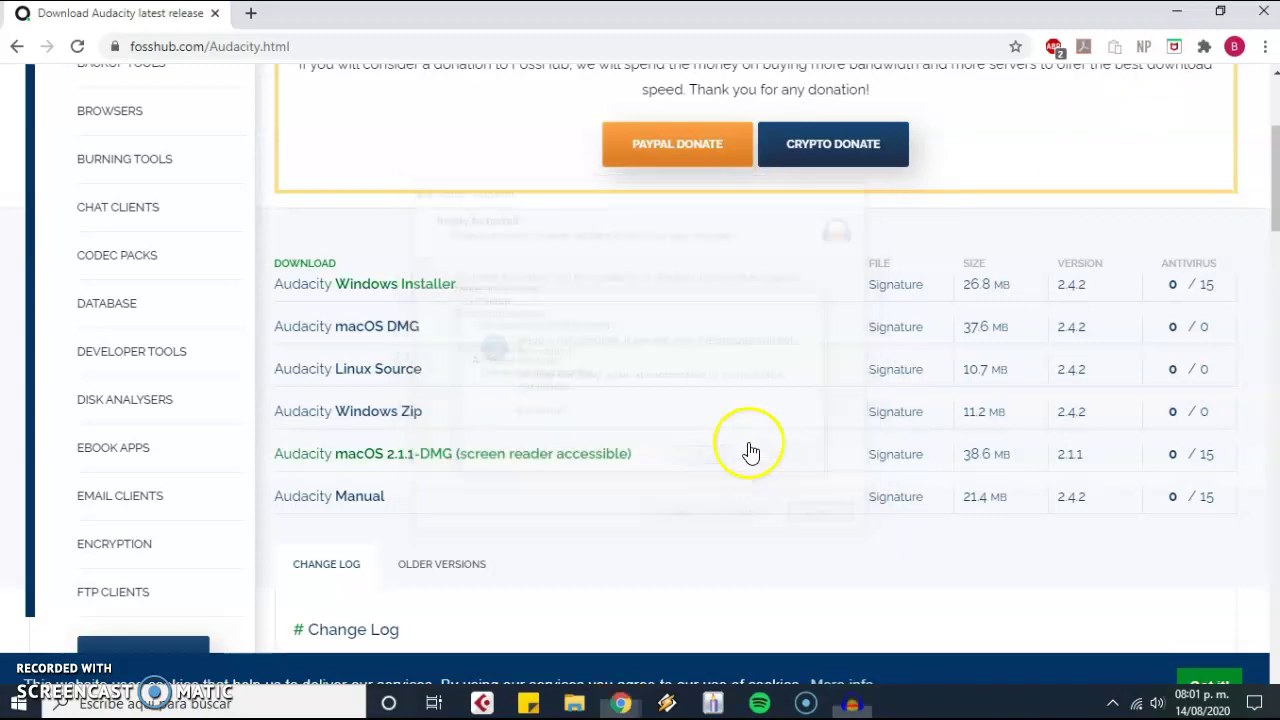
Step: Minimize the browser, launch Audacity from the desktop and dismiss its welcome dialog
{"action": "left_click", "coordinate": [1177, 13]}
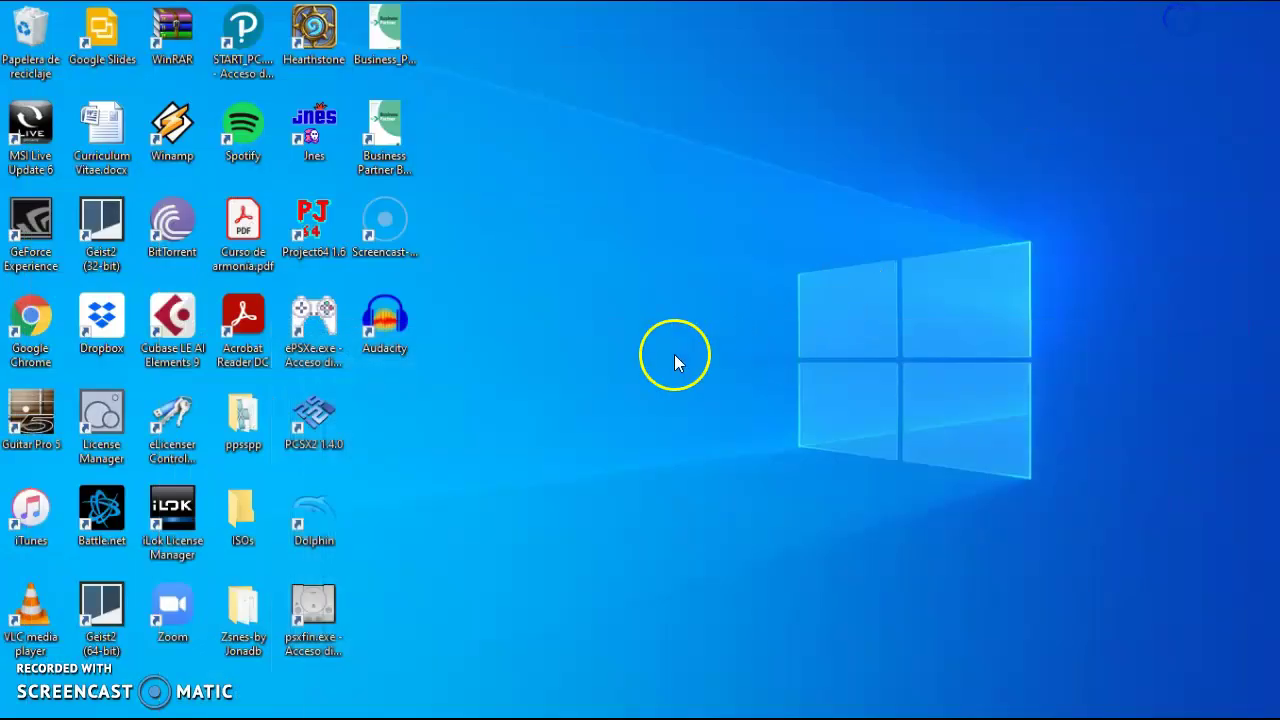
{"action": "double_click", "coordinate": [398, 322]}
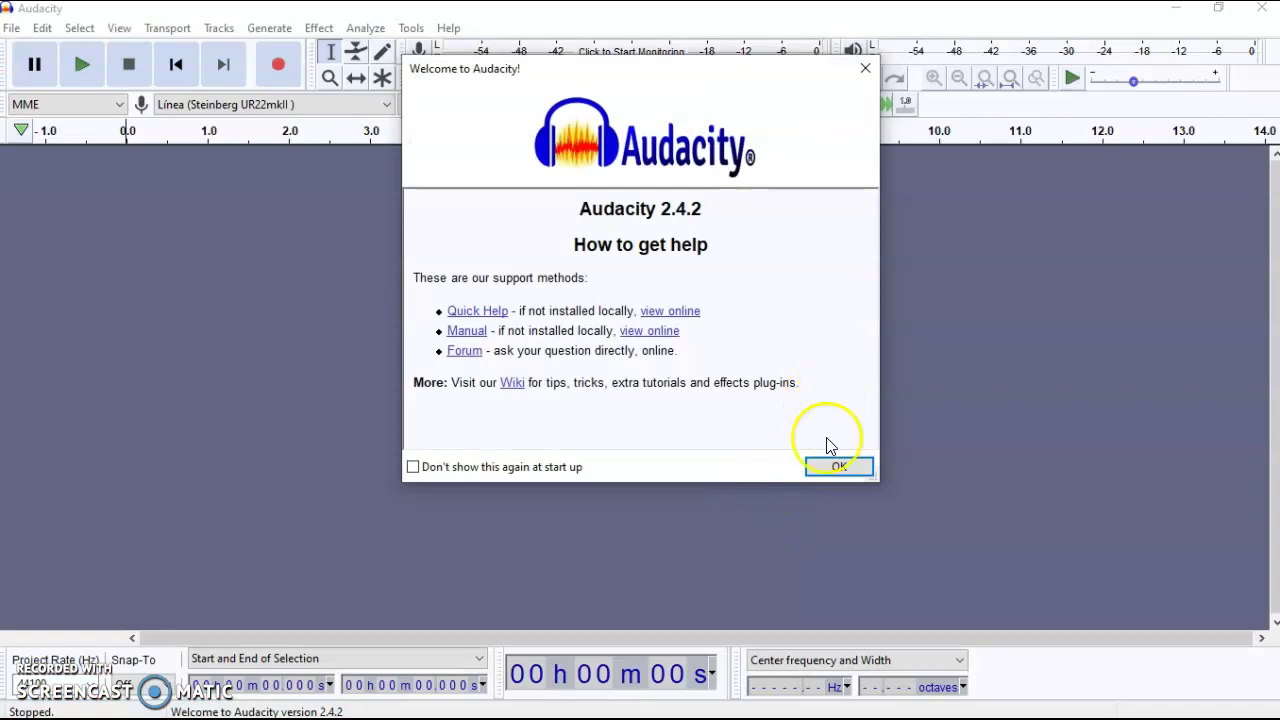
{"action": "left_click", "coordinate": [840, 468]}
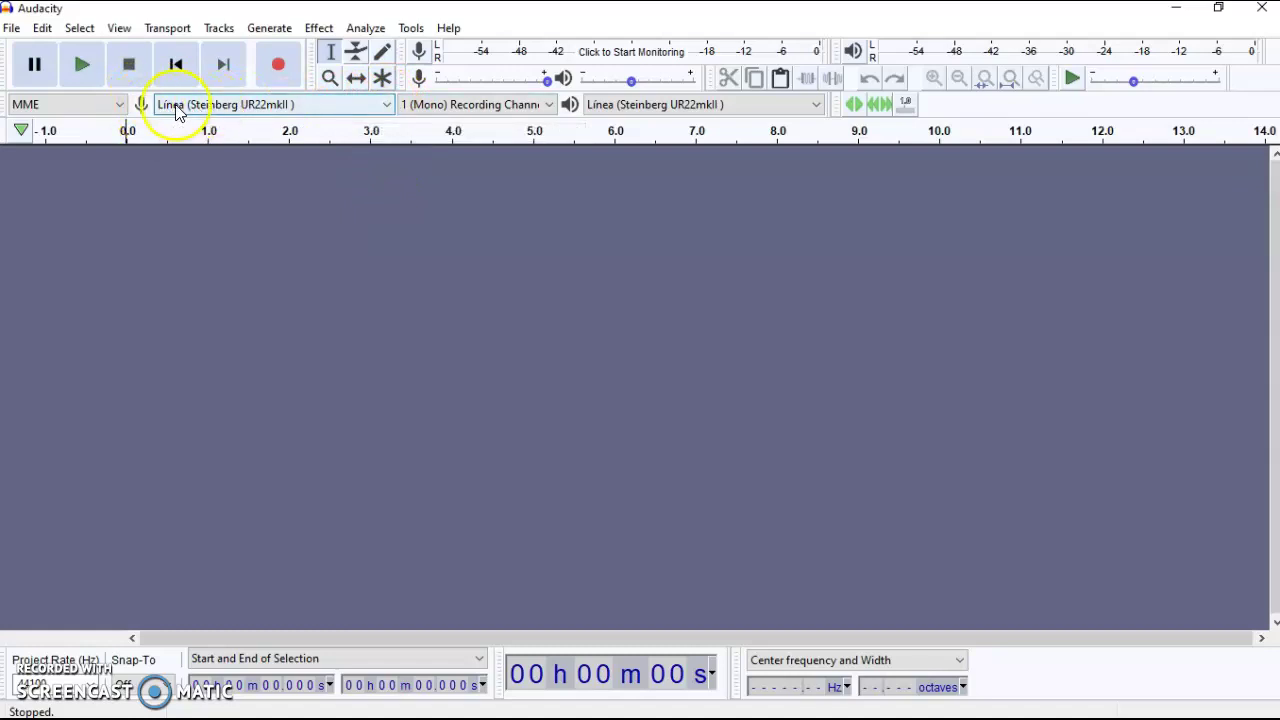
Step: Choose Línea (Steinberg UR22mkII) as recording device with 1 (Mono) Recording Channel, and review the available playback devices
{"action": "left_click", "coordinate": [252, 108]}
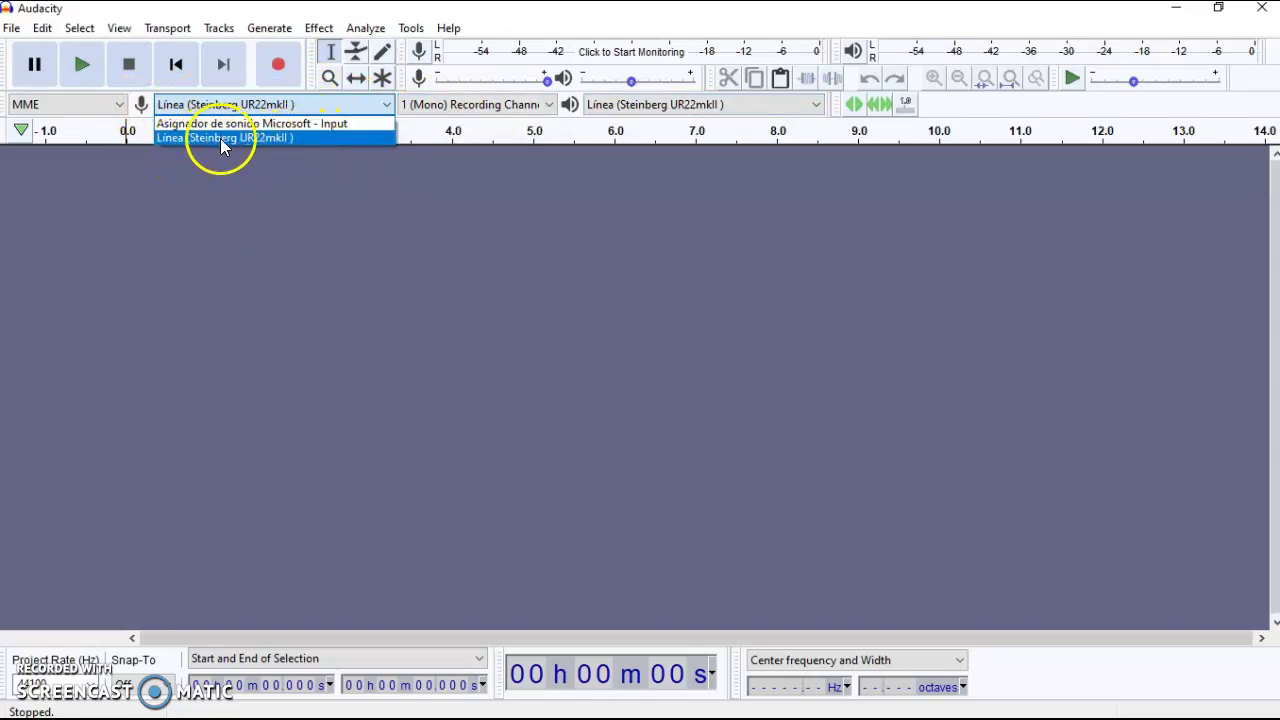
{"action": "left_click", "coordinate": [300, 137]}
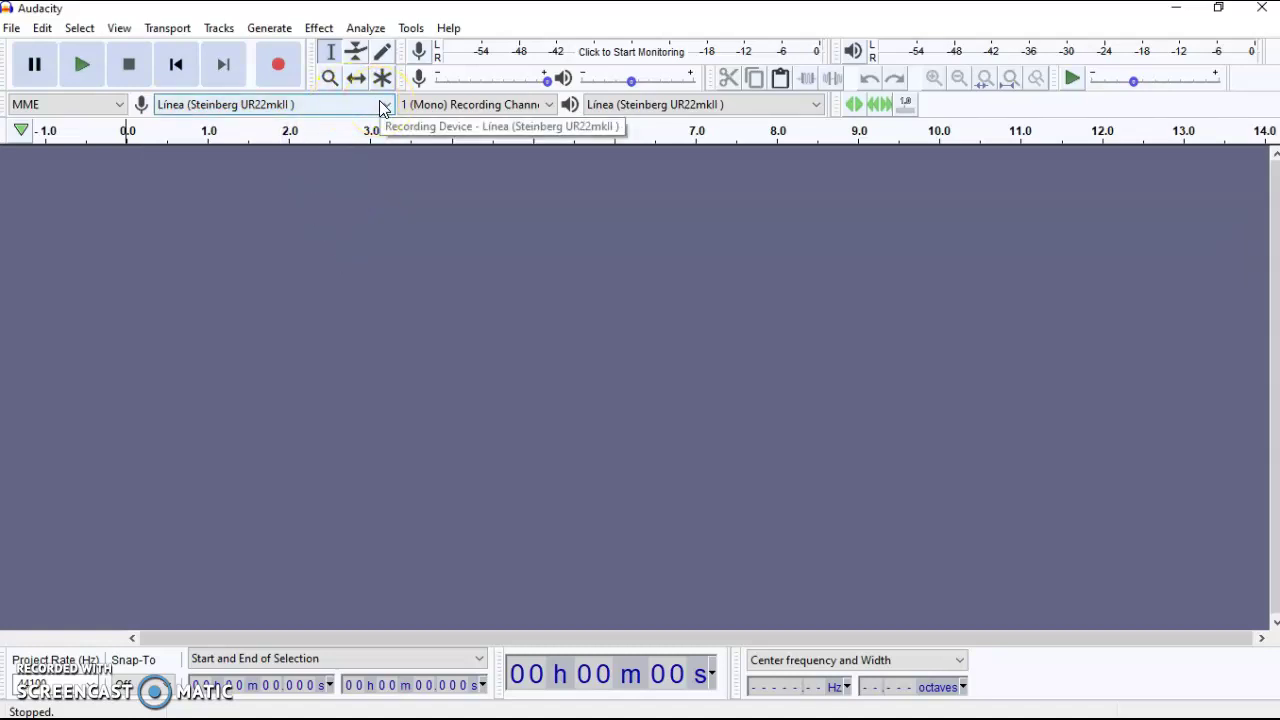
{"action": "left_click", "coordinate": [463, 106]}
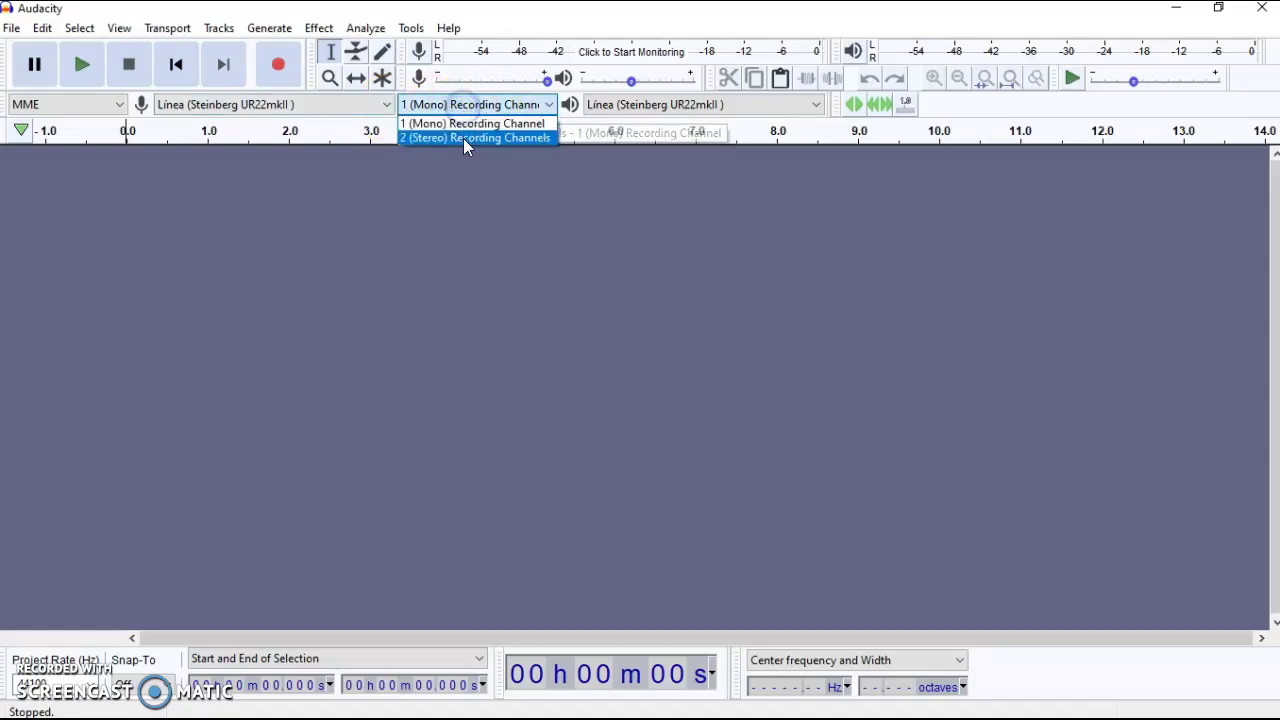
{"action": "left_click", "coordinate": [465, 124]}
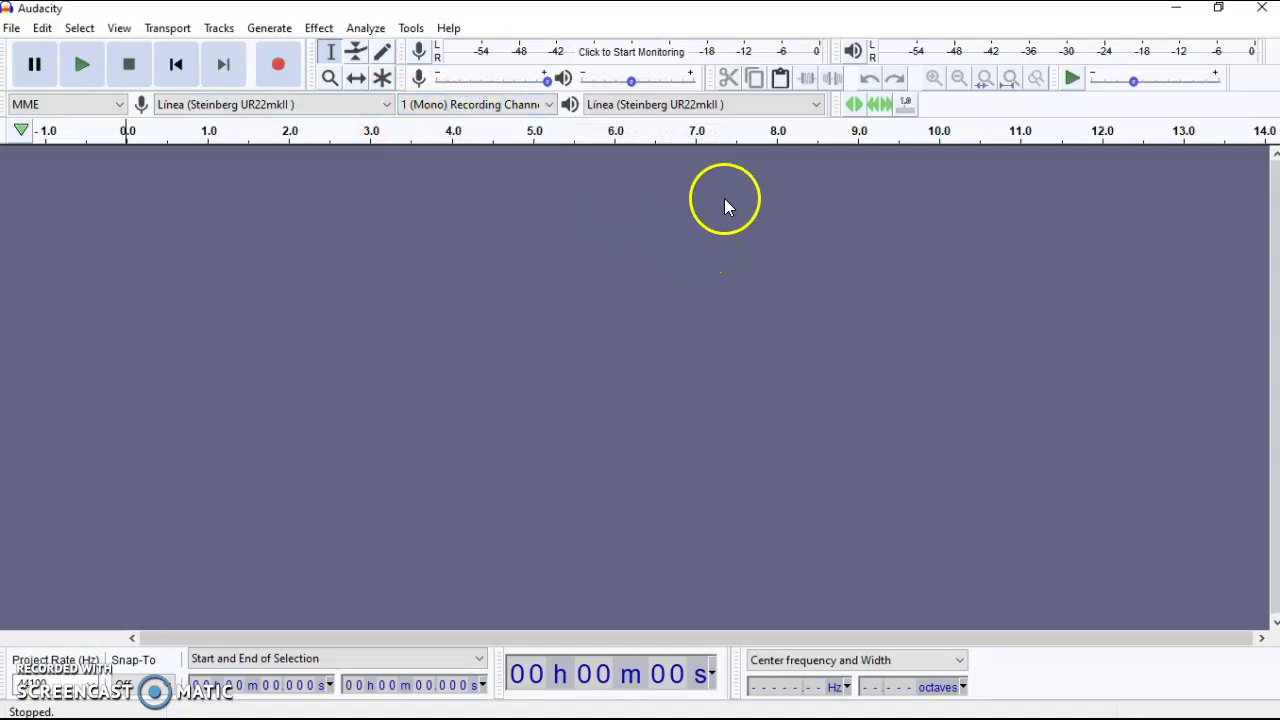
{"action": "left_click", "coordinate": [714, 111]}
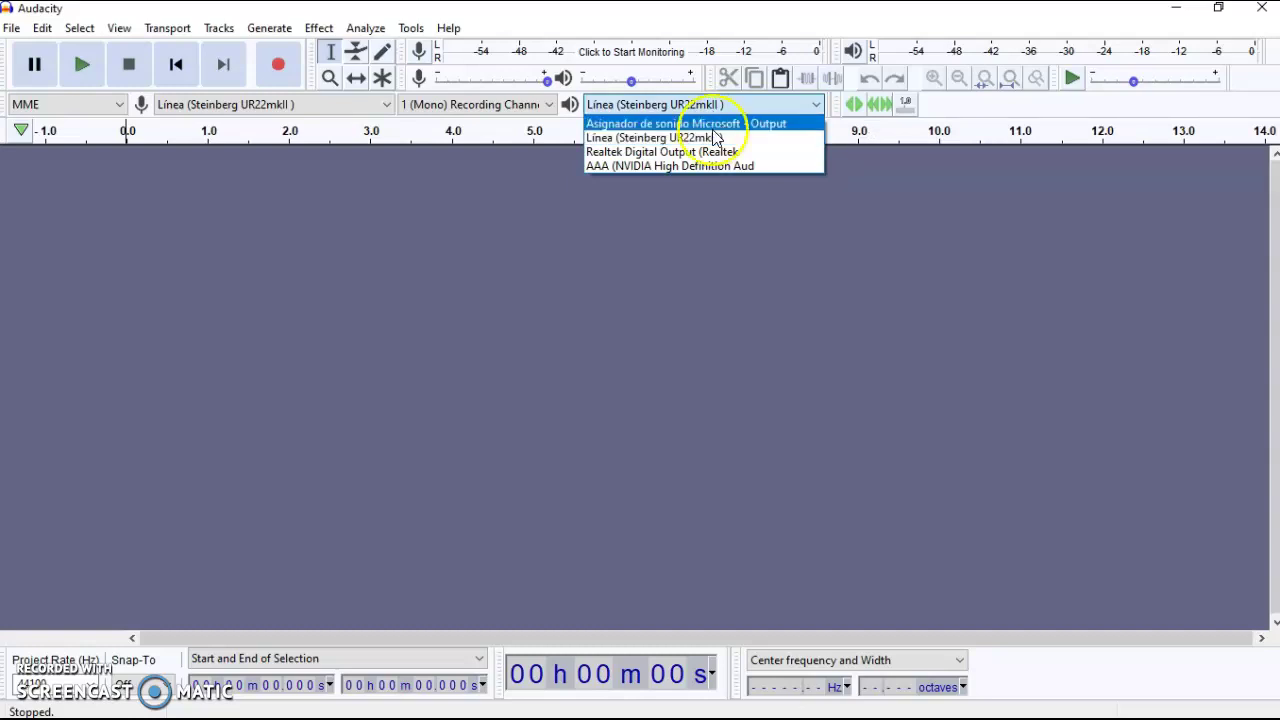
{"action": "left_click", "coordinate": [692, 237]}
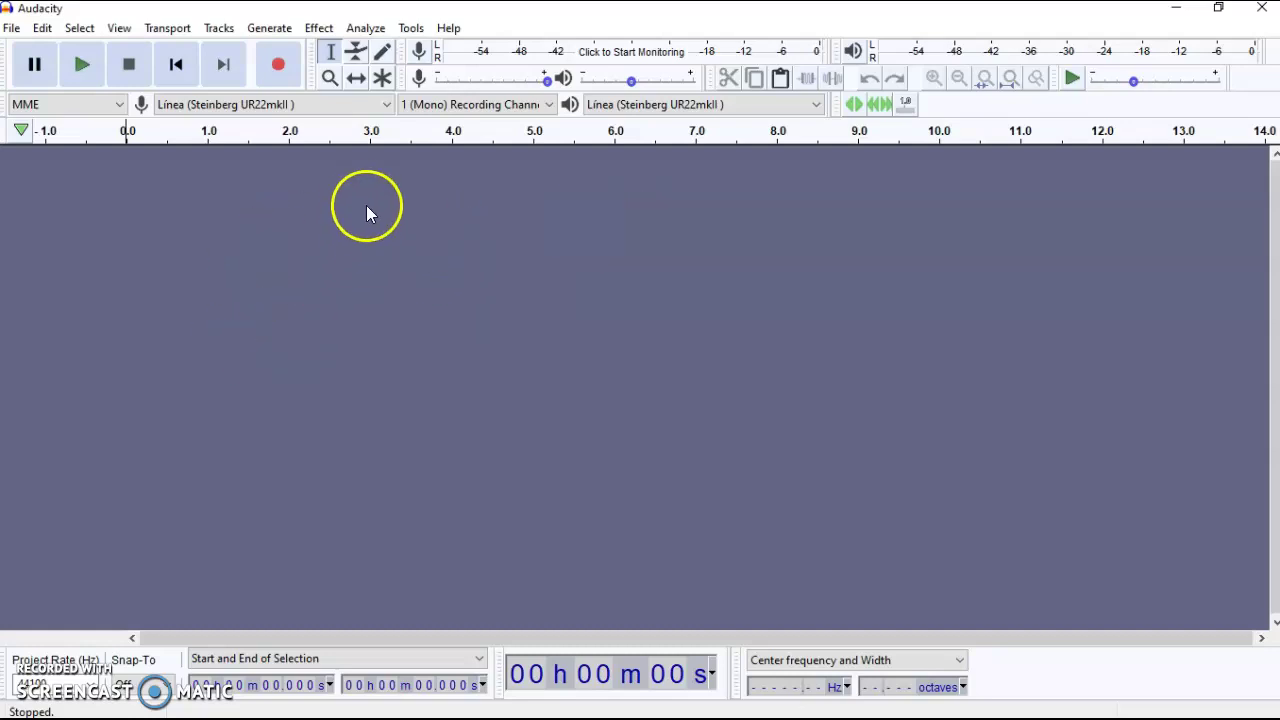
Step: Add a new mono track and start monitoring the recording level
{"action": "left_click", "coordinate": [218, 36]}
{"action": "left_click", "coordinate": [244, 53]}
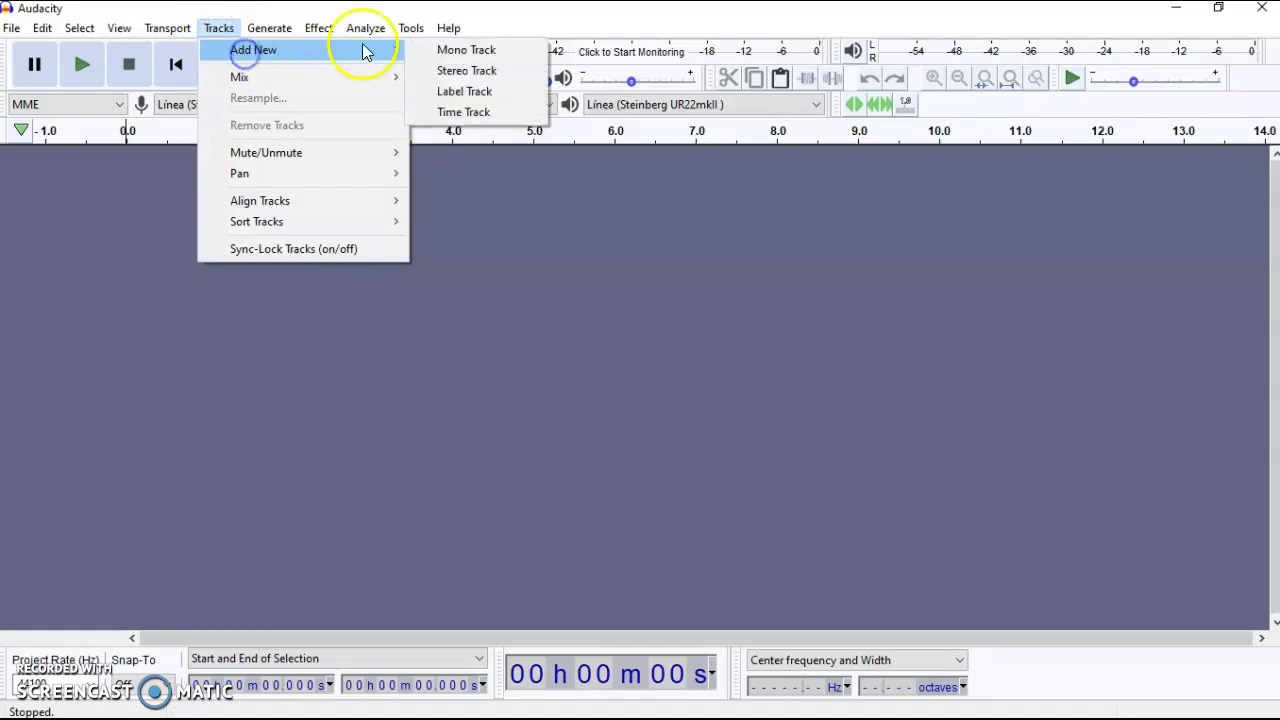
{"action": "left_click", "coordinate": [447, 52]}
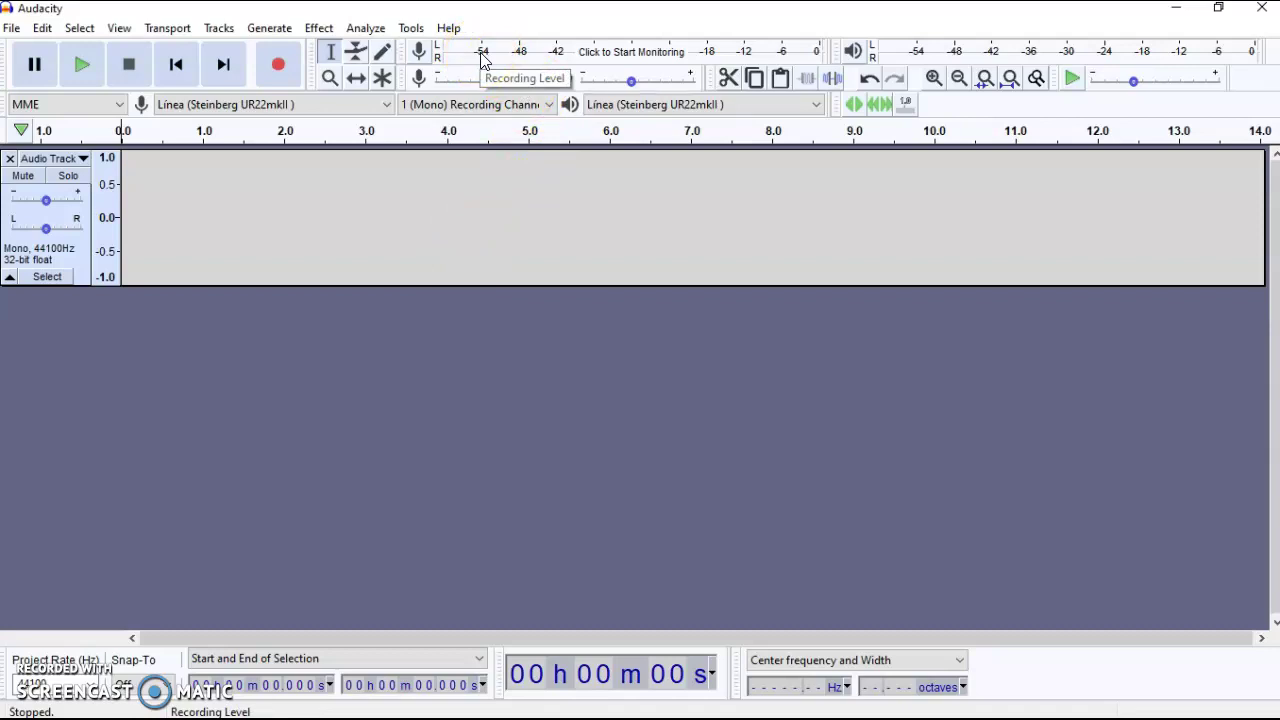
{"action": "left_click", "coordinate": [598, 58]}
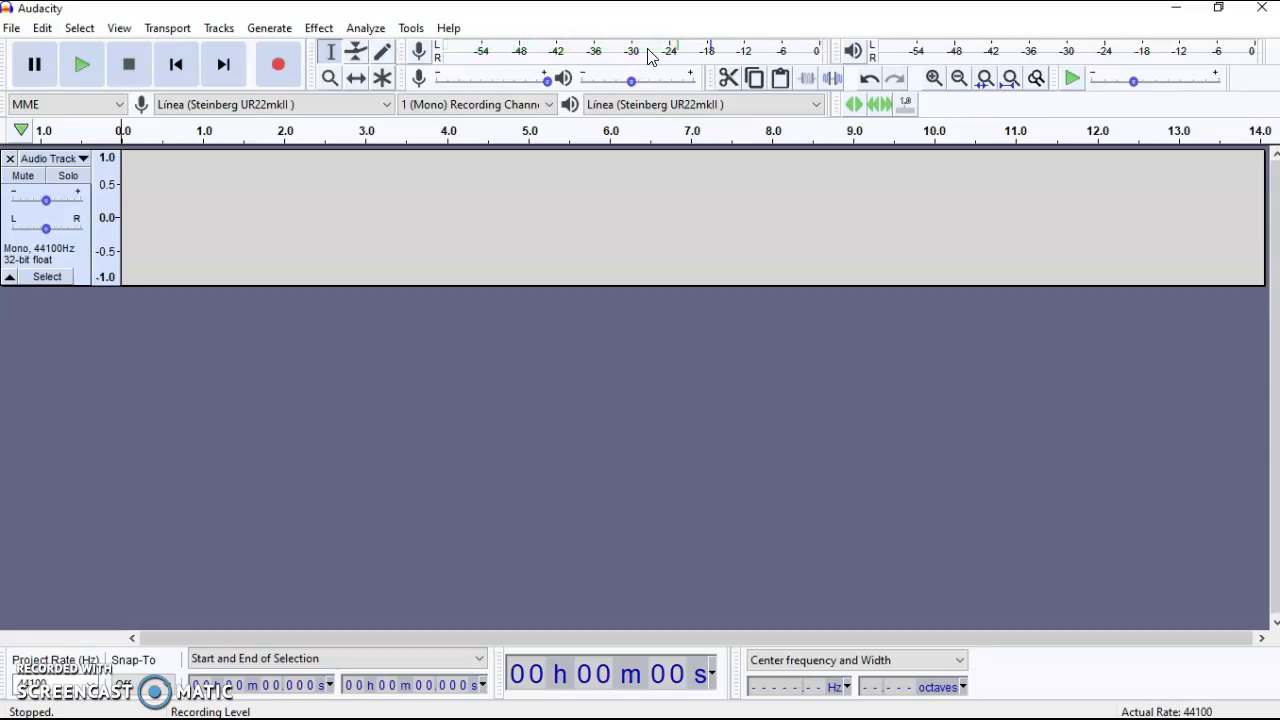
{"action": "left_click", "coordinate": [637, 64]}
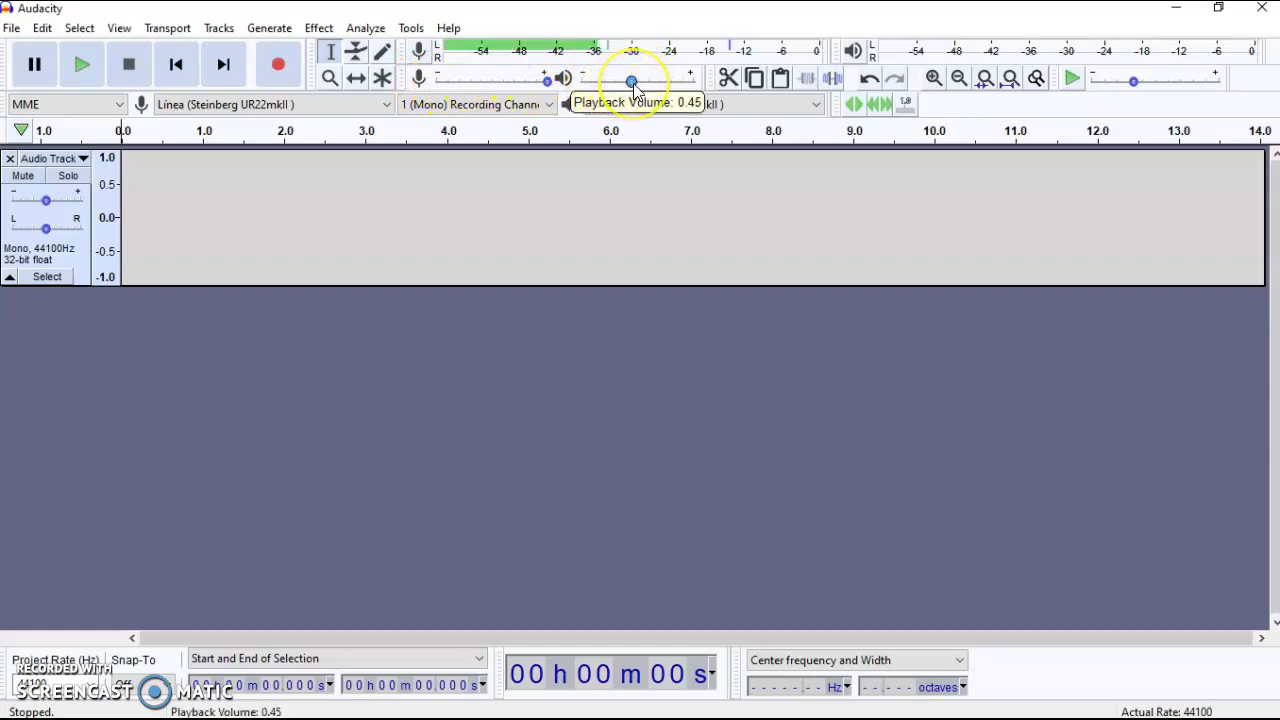
Step: Check the Windows output volume of the Línea (Steinberg UR22mkII) device
{"action": "left_click", "coordinate": [674, 89]}
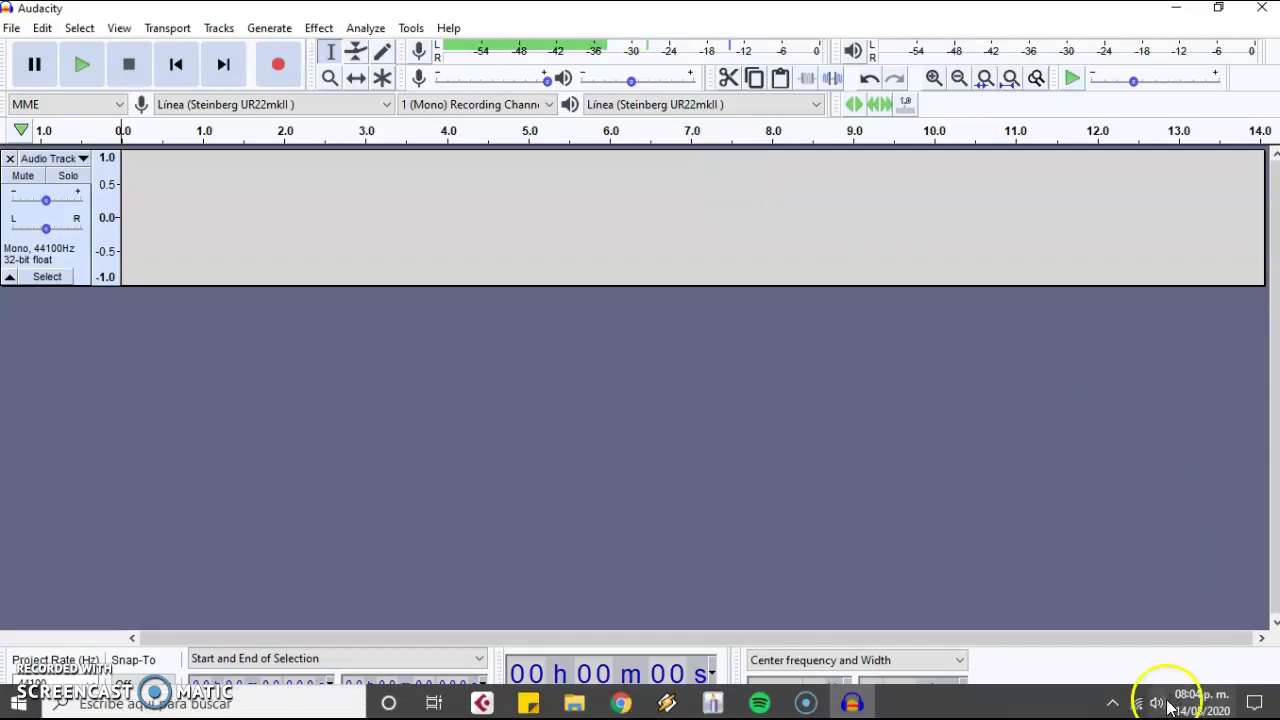
{"action": "left_click", "coordinate": [1157, 703]}
{"action": "left_click", "coordinate": [1137, 659]}
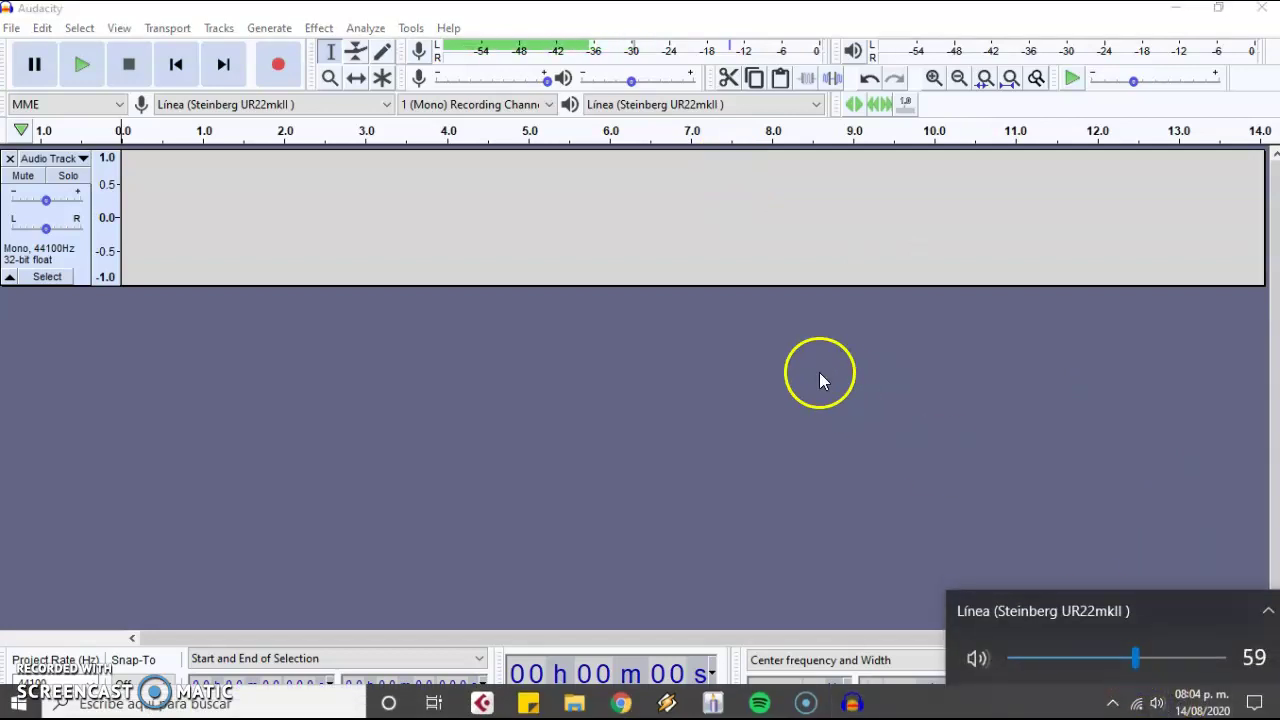
{"action": "left_click", "coordinate": [897, 390]}
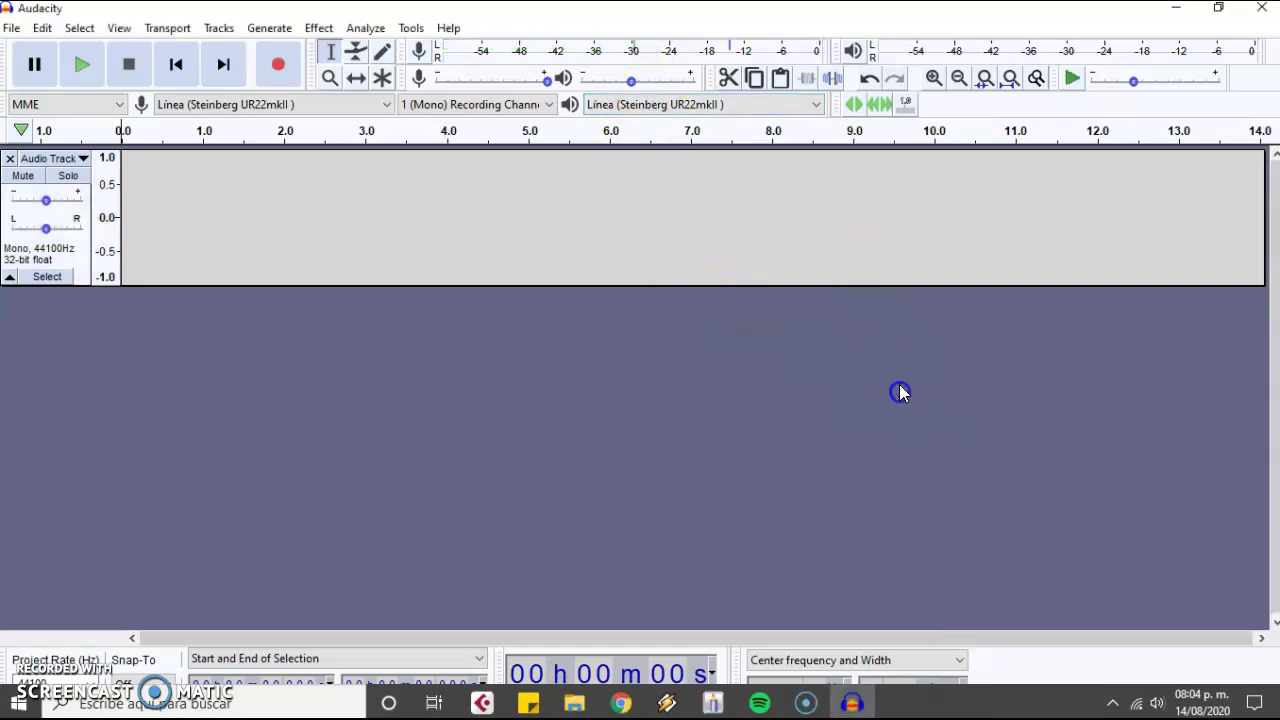
Step: Raise the playback volume to 0.62 and readjust the Windows output volume
{"action": "left_click", "coordinate": [651, 80]}
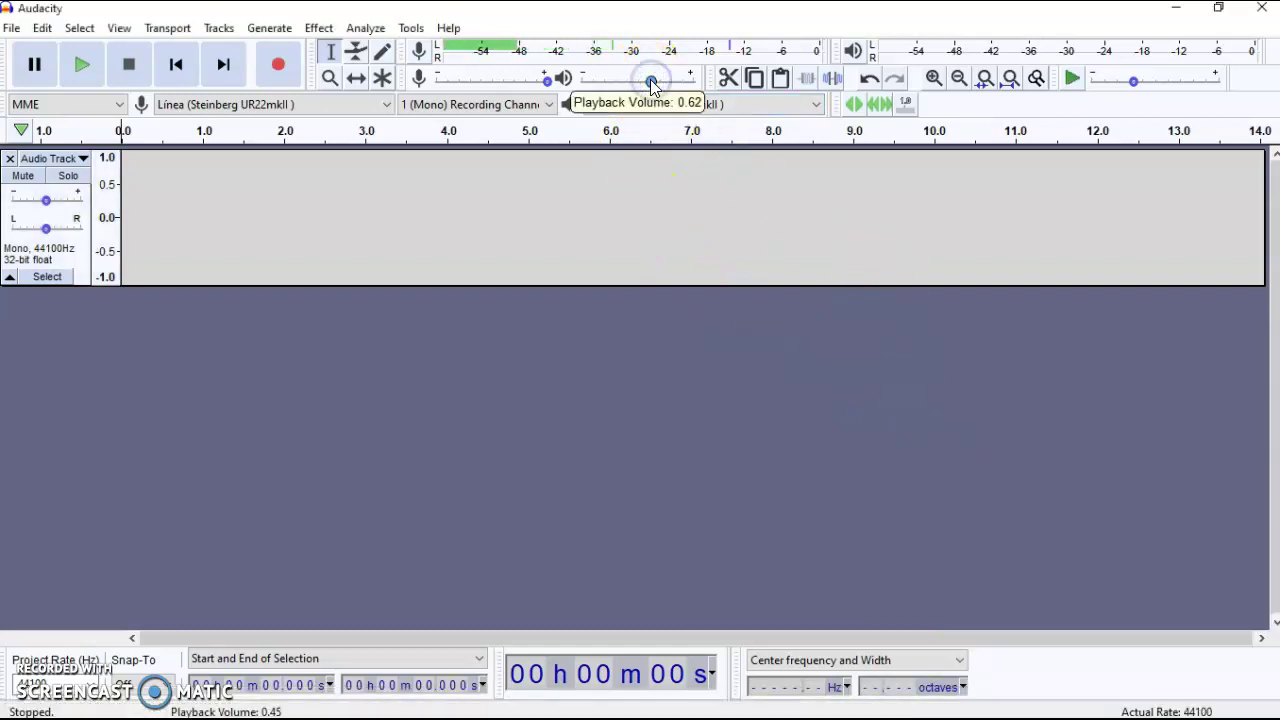
{"action": "left_click", "coordinate": [1213, 704]}
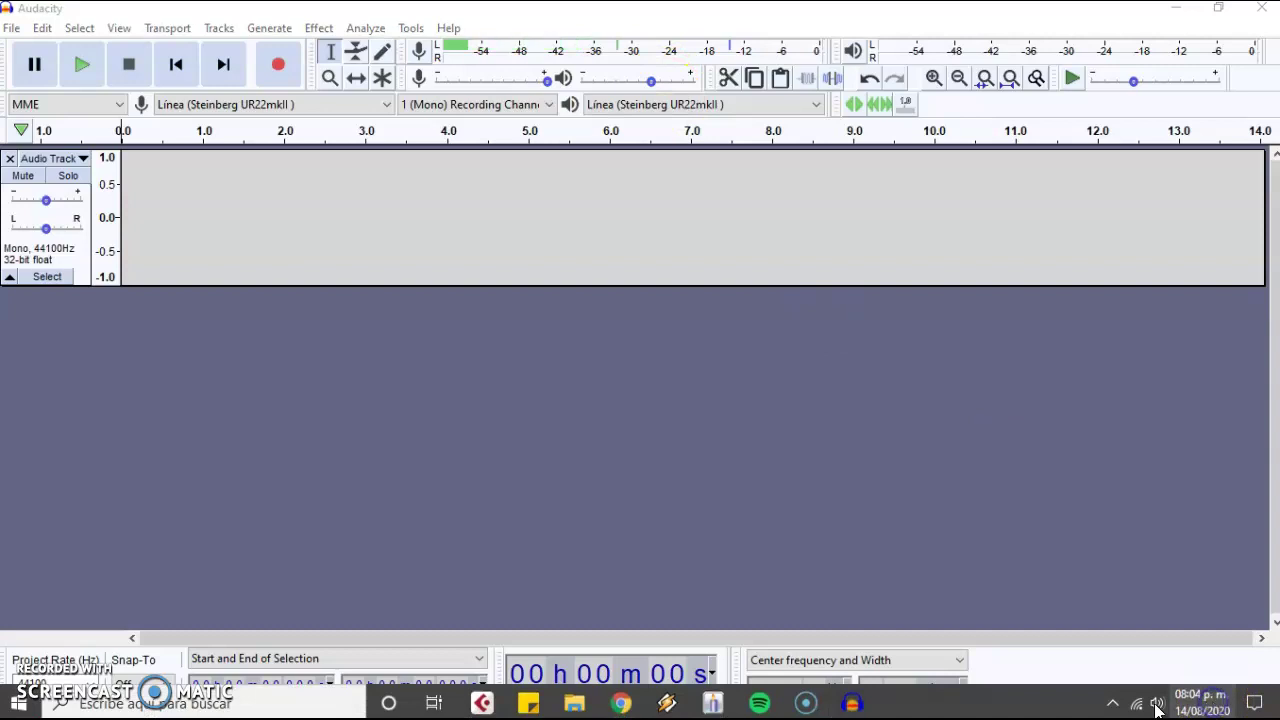
{"action": "left_click", "coordinate": [1156, 704]}
{"action": "left_click", "coordinate": [1123, 662]}
{"action": "left_click", "coordinate": [779, 384]}
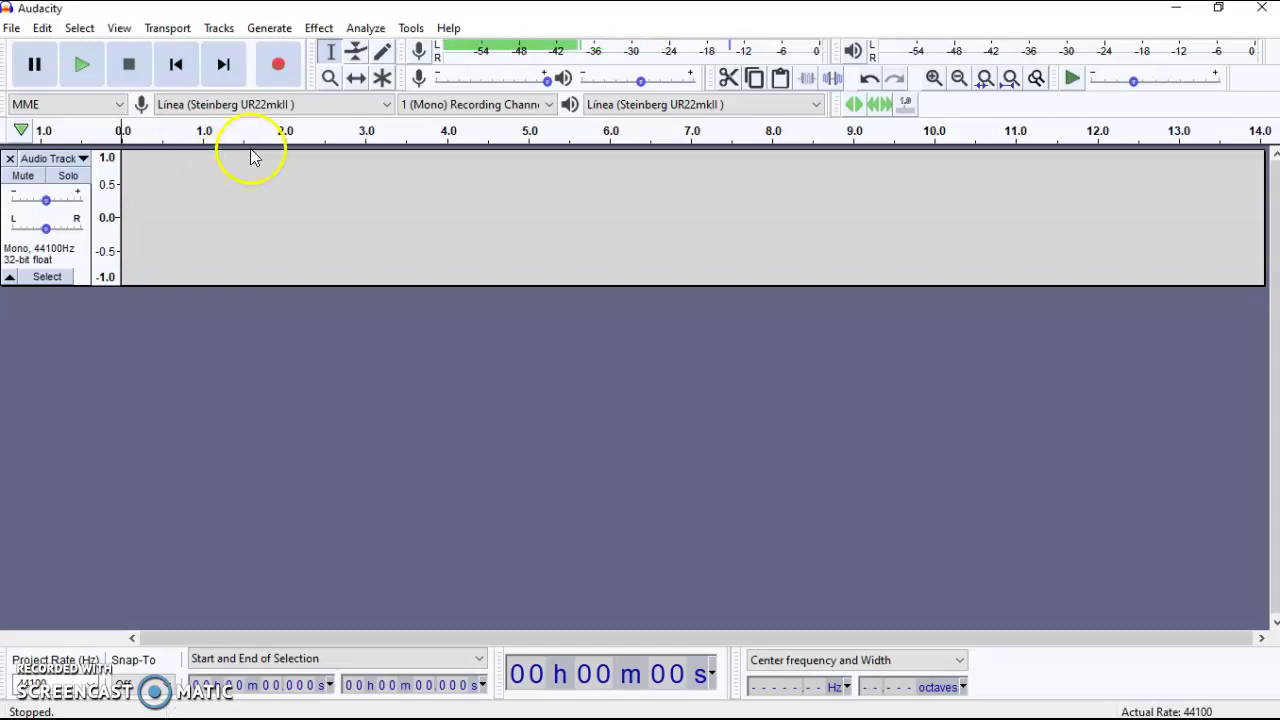
Step: Record a voice clip of about 5.8 seconds on the mono track
{"action": "left_click", "coordinate": [280, 70]}
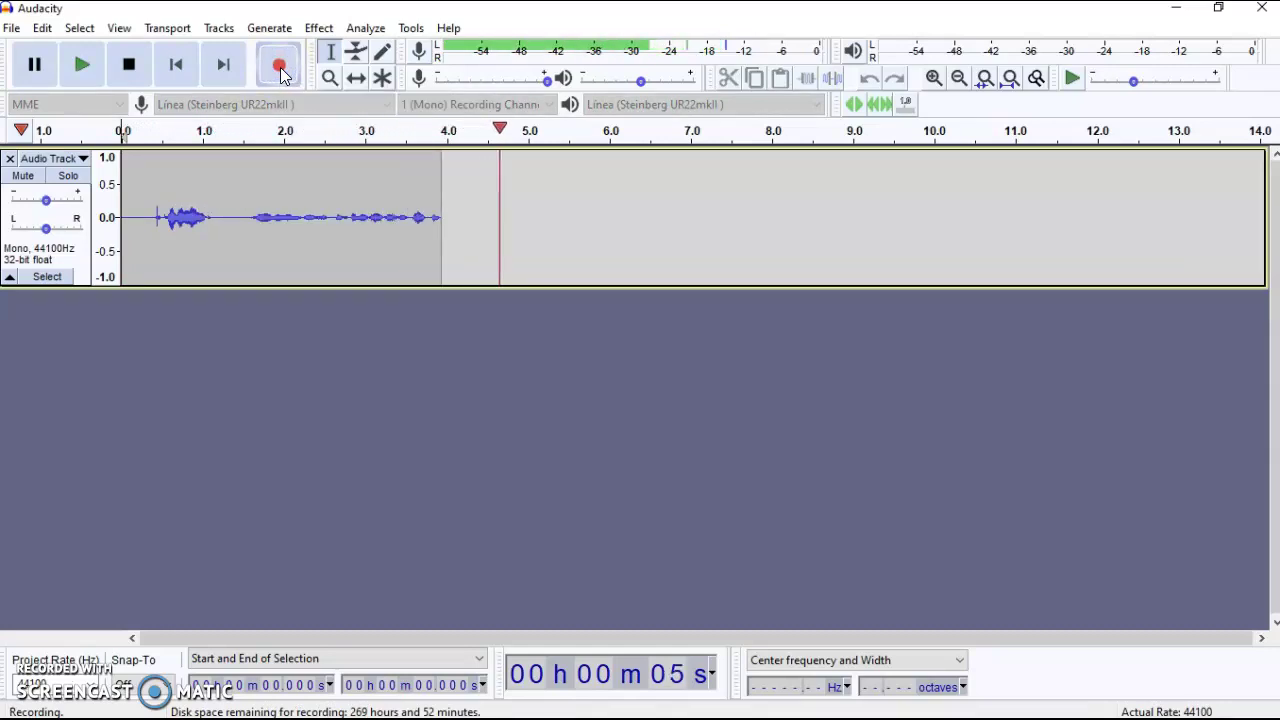
{"action": "left_click", "coordinate": [123, 73]}
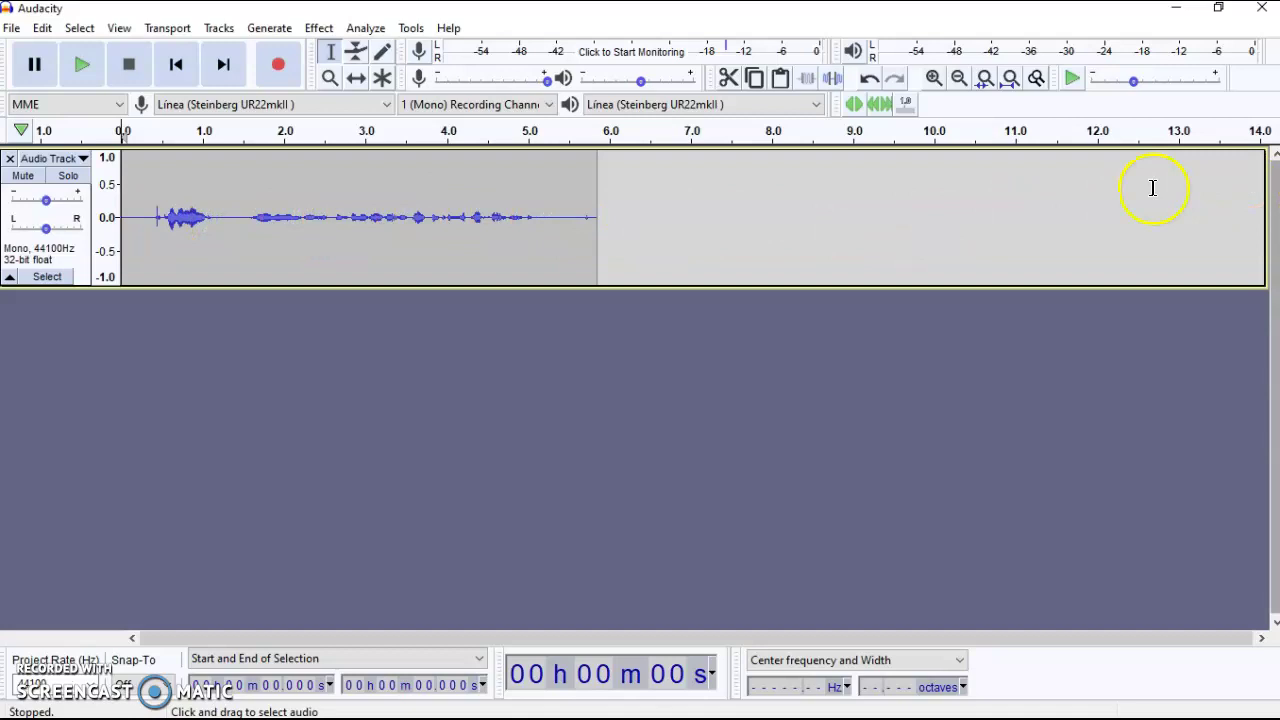
Step: Examine the recorded waveform at different zoom levels and return to the start of the track
{"action": "left_click", "coordinate": [582, 217]}
{"action": "key", "text": "space"}
{"action": "scroll", "coordinate": [394, 231], "scroll_direction": "up", "scroll_amount": 2}
{"action": "scroll", "coordinate": [394, 231], "scroll_direction": "down", "scroll_amount": 3}
{"action": "scroll", "coordinate": [394, 231], "scroll_direction": "up", "scroll_amount": 1}
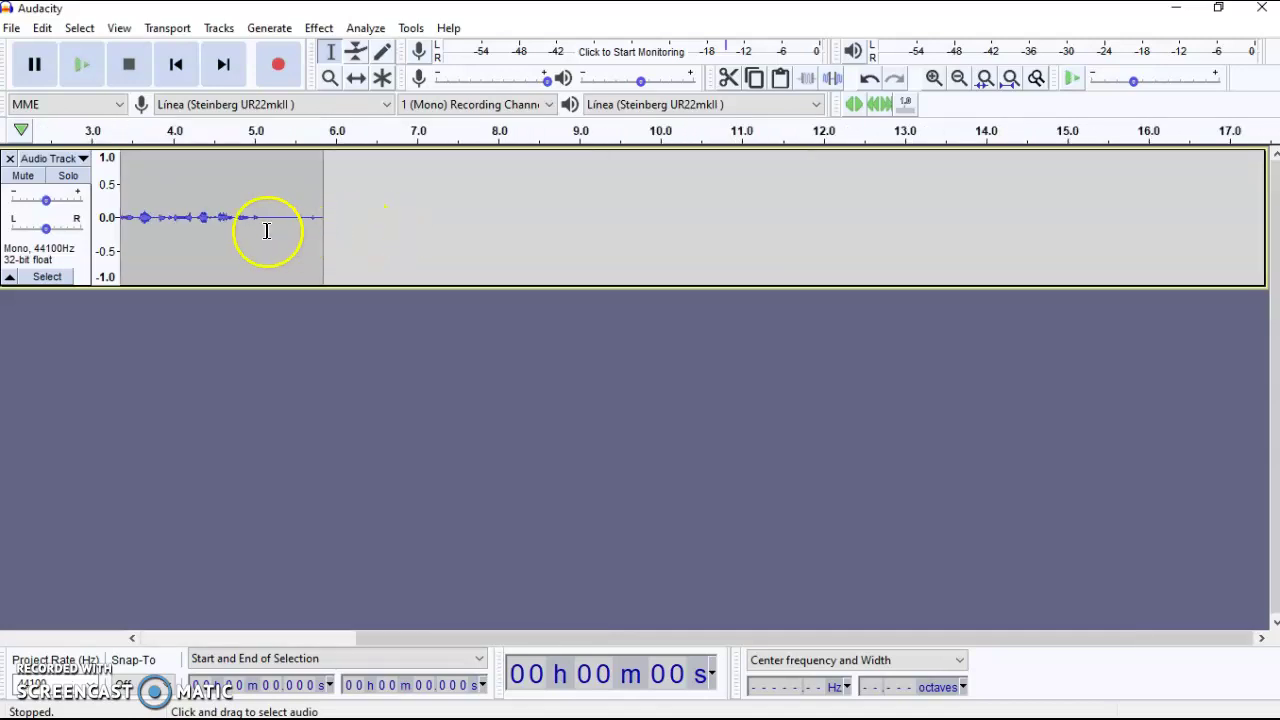
{"action": "scroll", "coordinate": [206, 222], "scroll_direction": "up", "scroll_amount": 1}
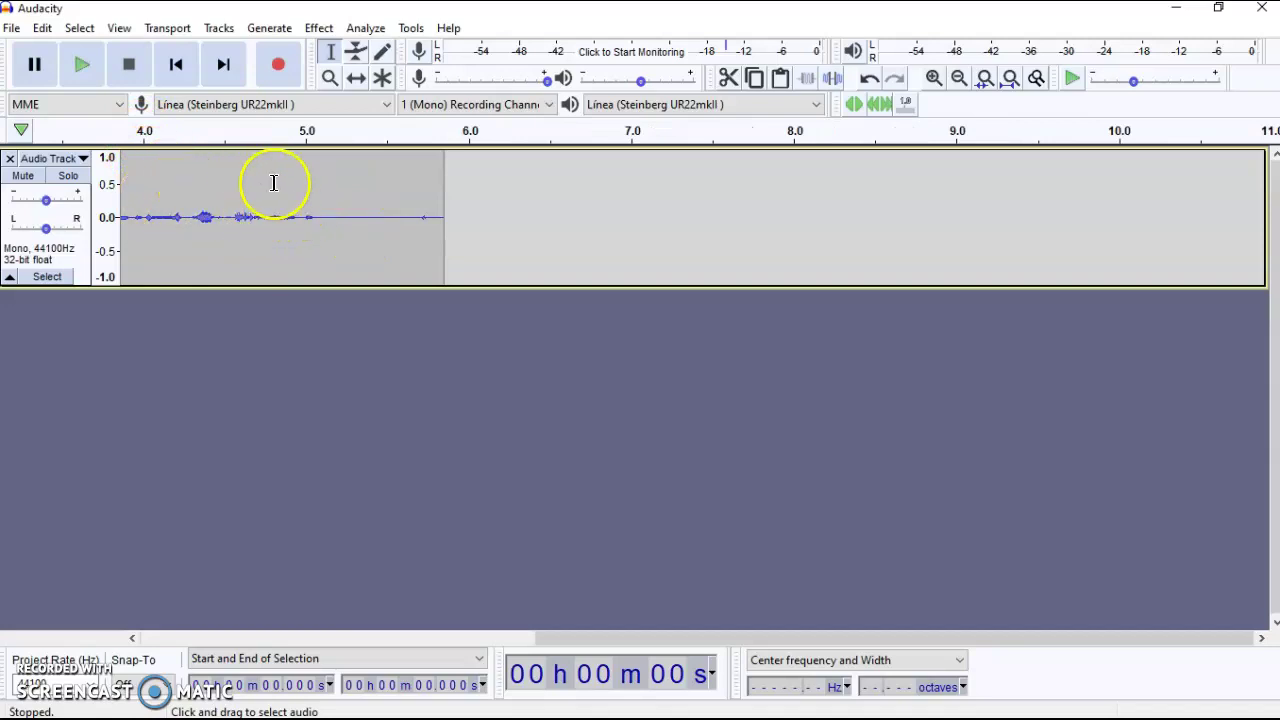
{"action": "scroll", "coordinate": [180, 229], "scroll_direction": "up", "scroll_amount": 1}
{"action": "scroll", "coordinate": [180, 229], "scroll_direction": "up", "scroll_amount": 3}
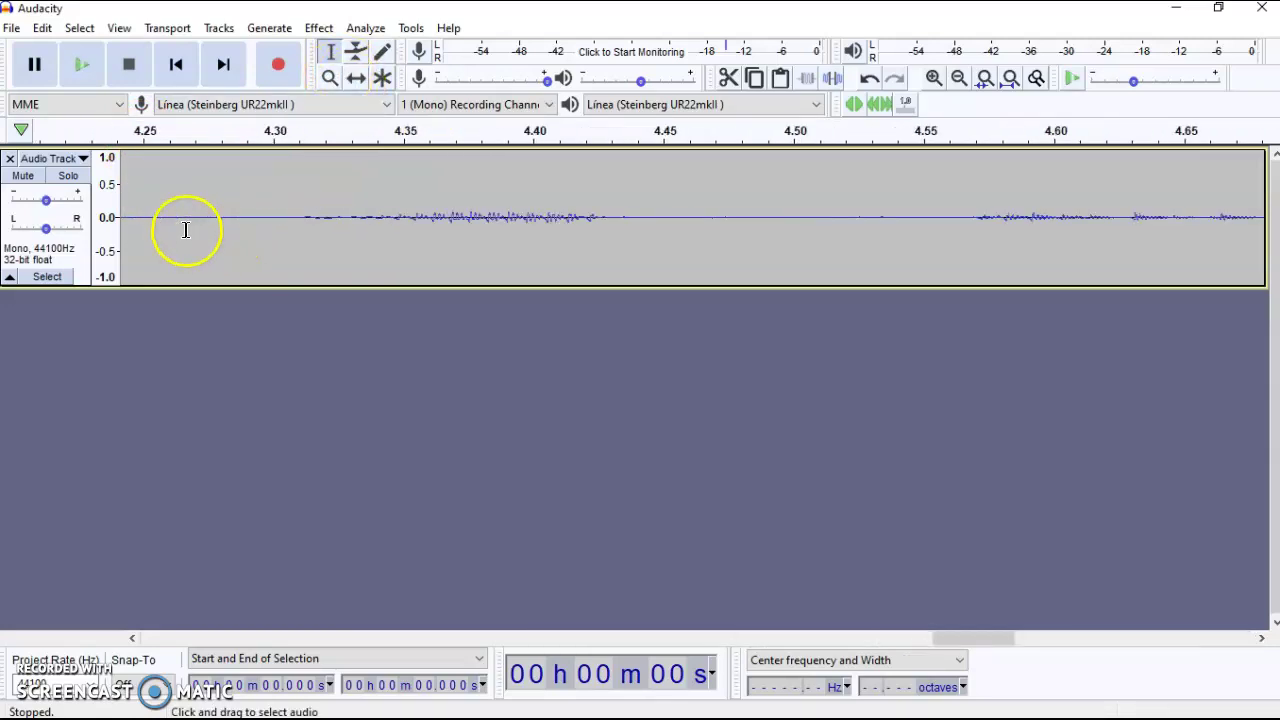
{"action": "scroll", "coordinate": [440, 229], "scroll_direction": "up", "scroll_amount": 3}
{"action": "scroll", "coordinate": [470, 228], "scroll_direction": "down", "scroll_amount": 1}
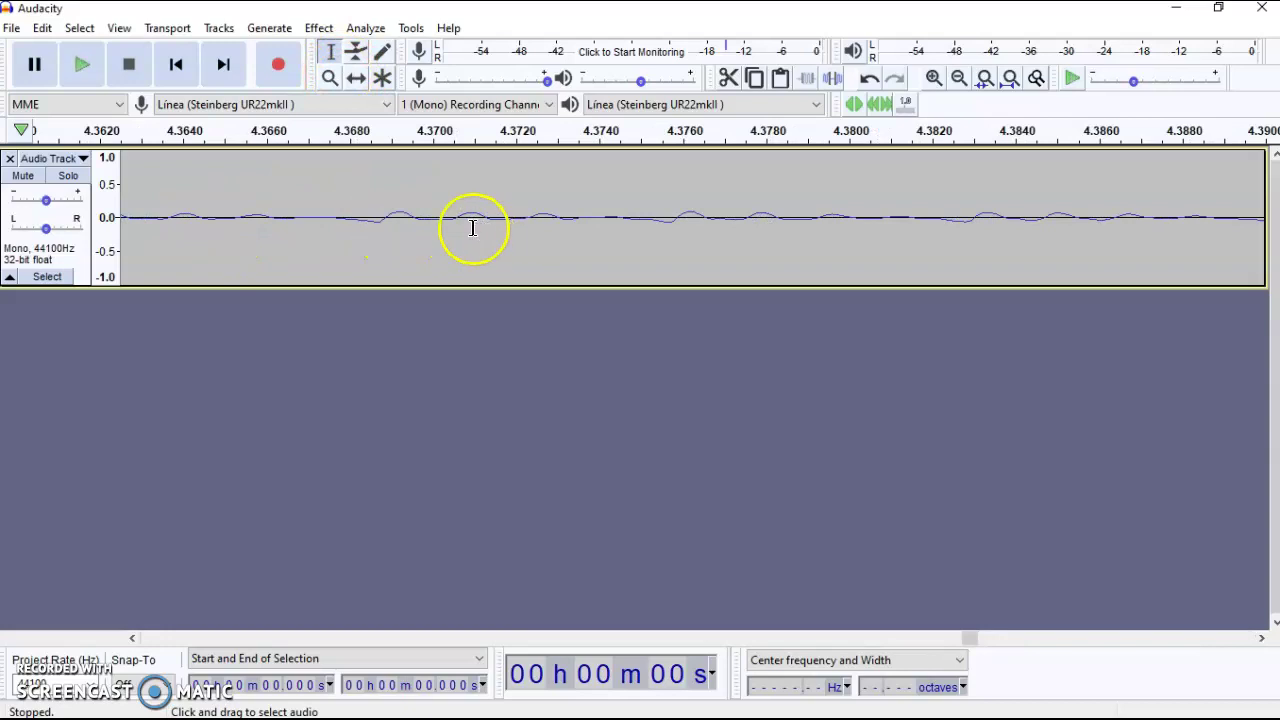
{"action": "scroll", "coordinate": [262, 224], "scroll_direction": "down", "scroll_amount": 1}
{"action": "scroll", "coordinate": [200, 218], "scroll_direction": "down", "scroll_amount": 8}
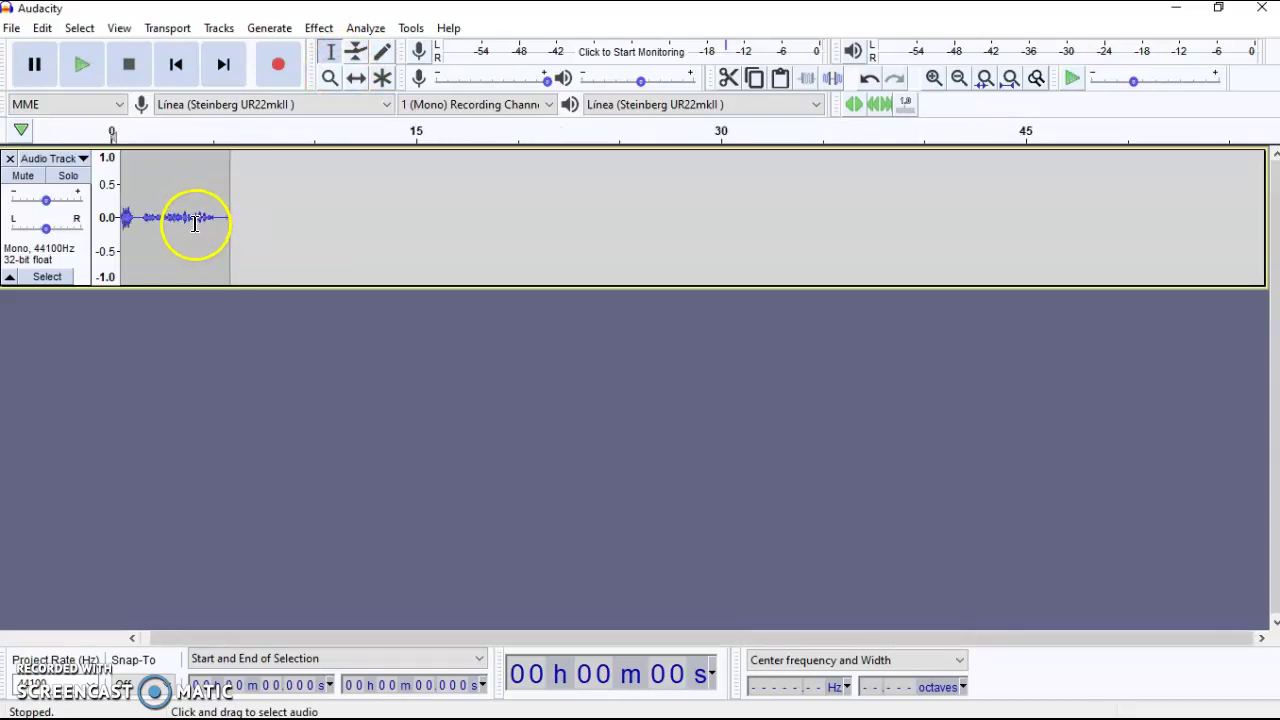
{"action": "left_click", "coordinate": [174, 66]}
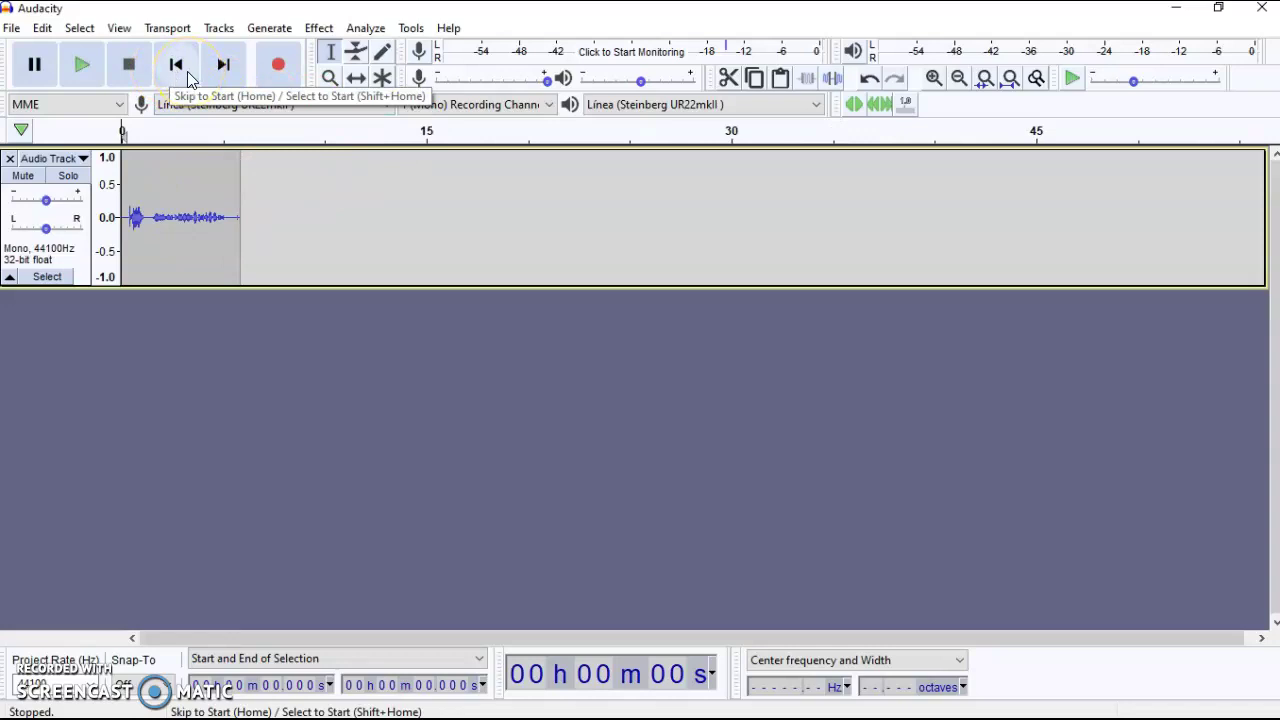
{"action": "left_click", "coordinate": [390, 292]}
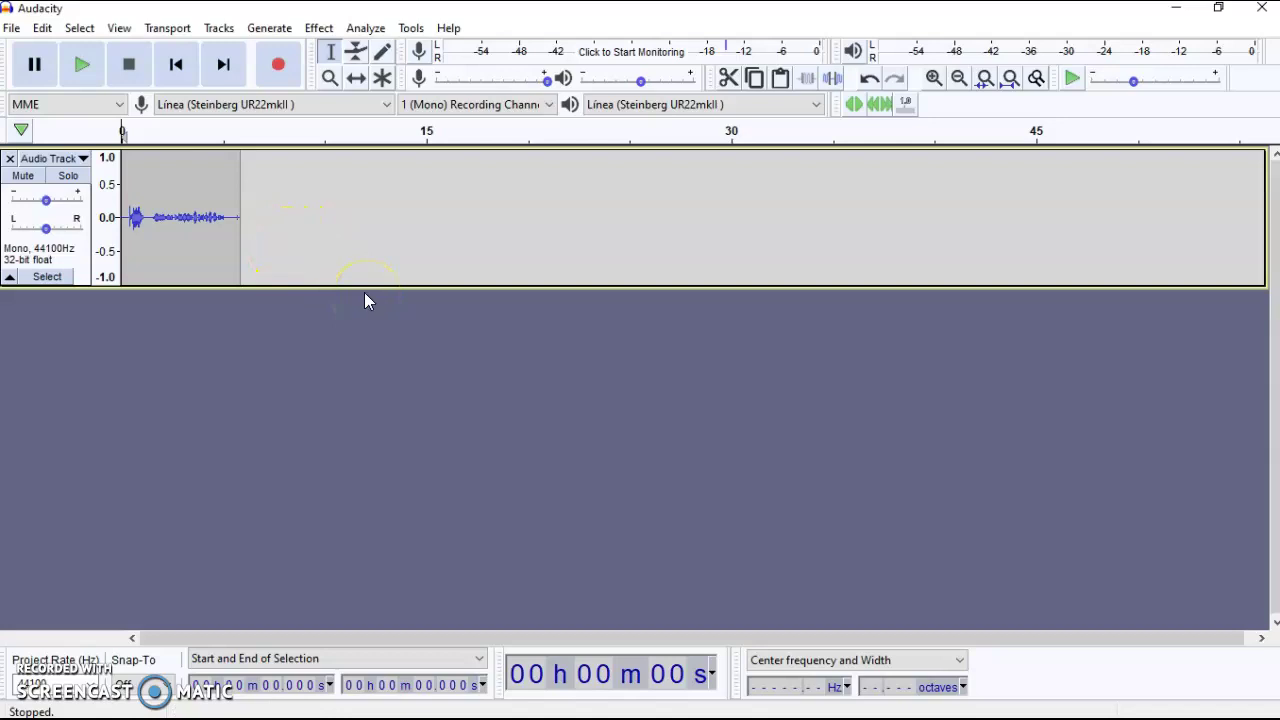
Step: Normalize the entire recorded clip to a peak amplitude of -1.0 dB with DC offset removal
{"action": "double_click", "coordinate": [184, 183]}
{"action": "double_click", "coordinate": [184, 183]}
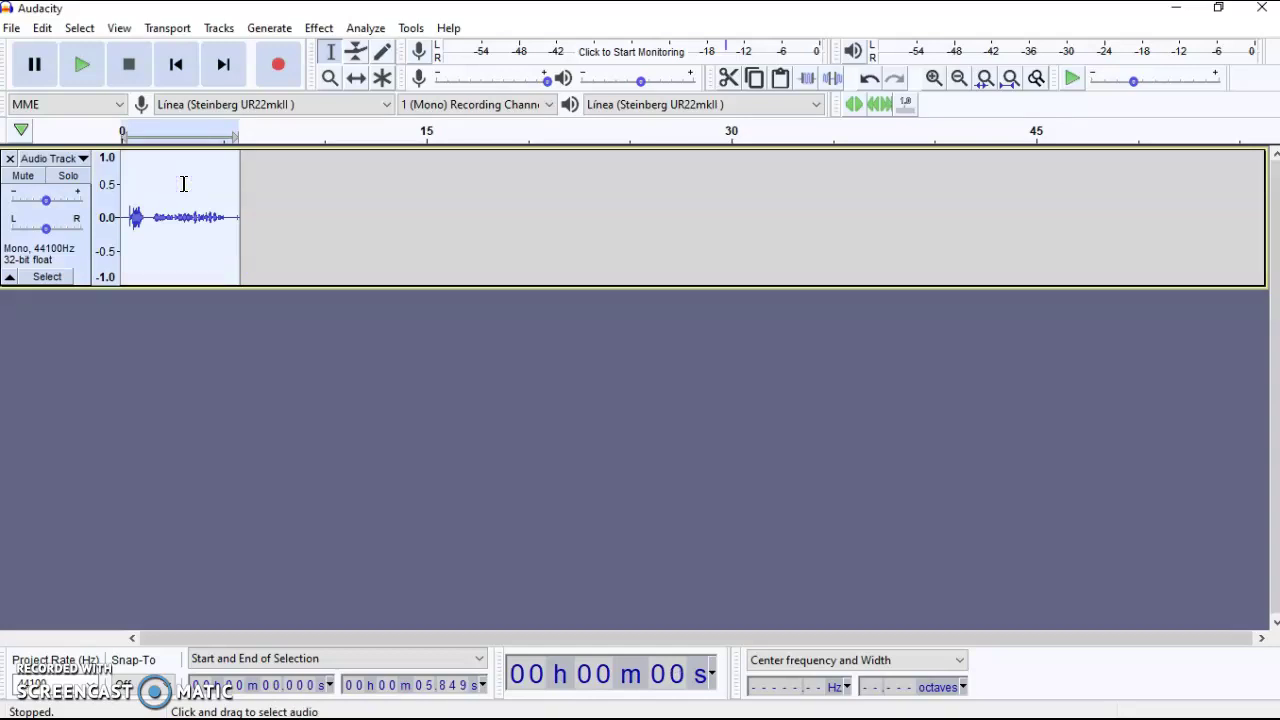
{"action": "double_click", "coordinate": [211, 189]}
{"action": "left_click", "coordinate": [328, 30]}
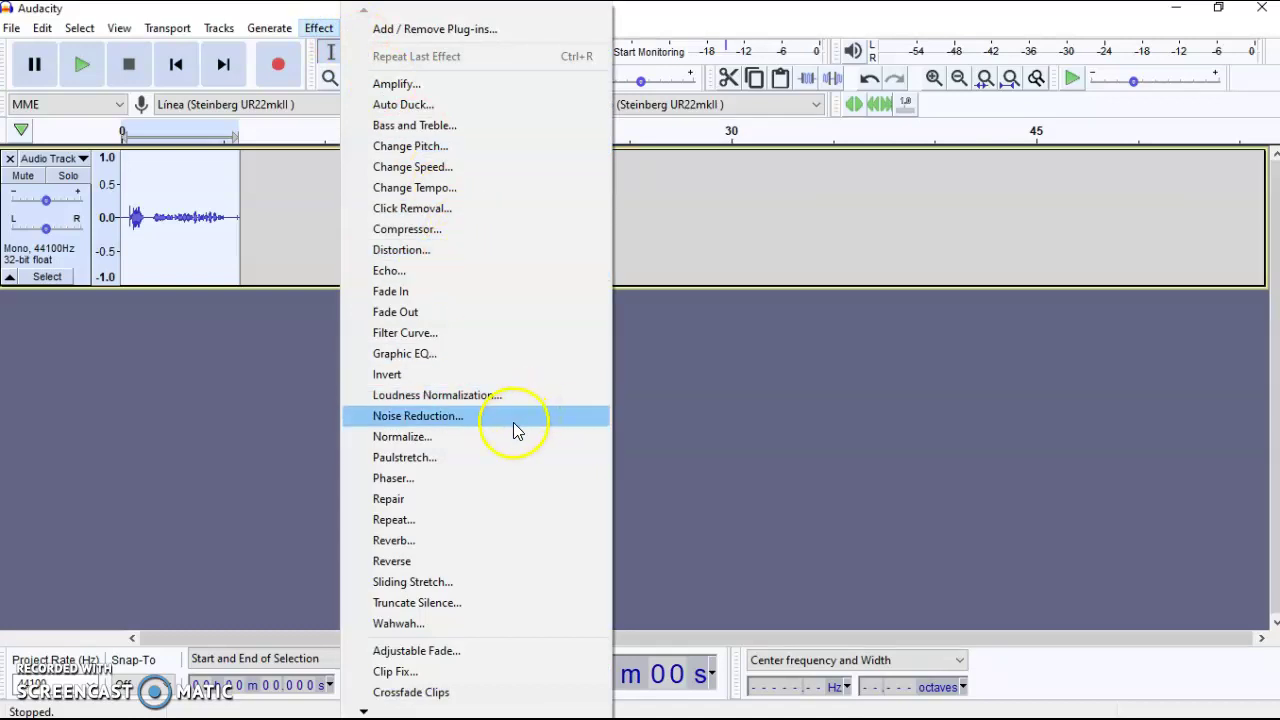
{"action": "left_click", "coordinate": [426, 438]}
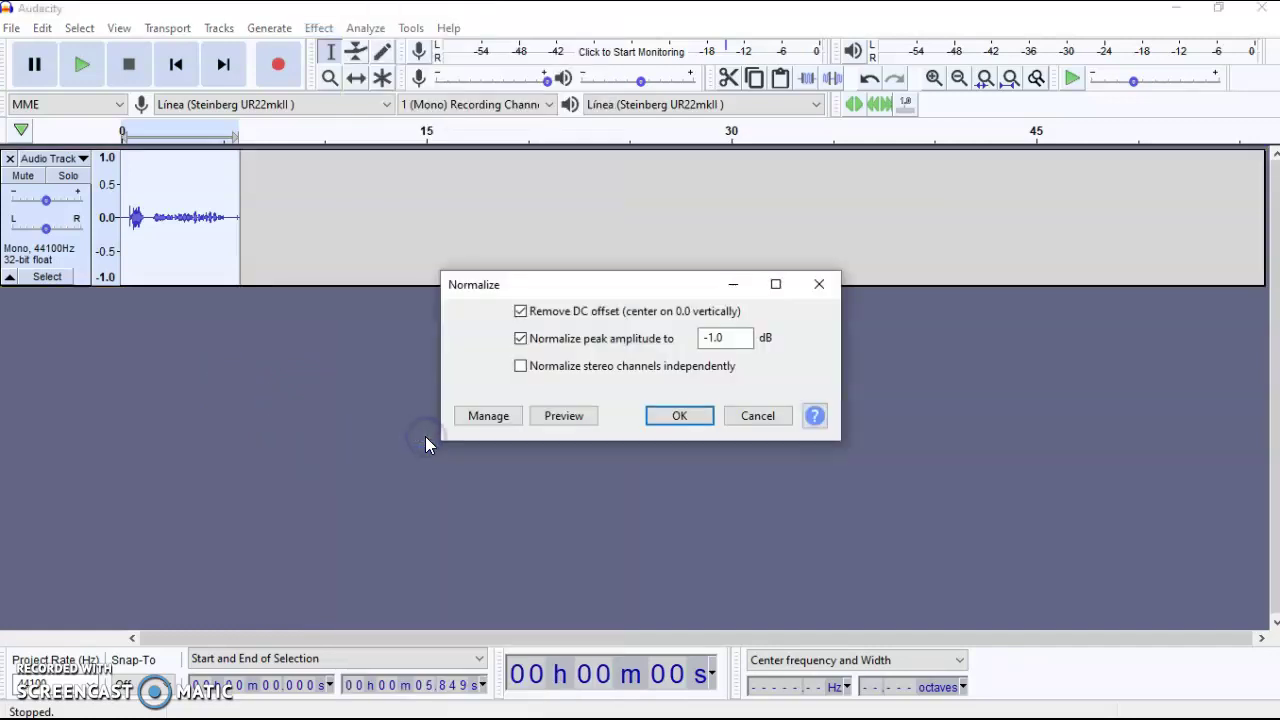
{"action": "left_click", "coordinate": [697, 418]}
{"action": "left_click", "coordinate": [680, 414]}
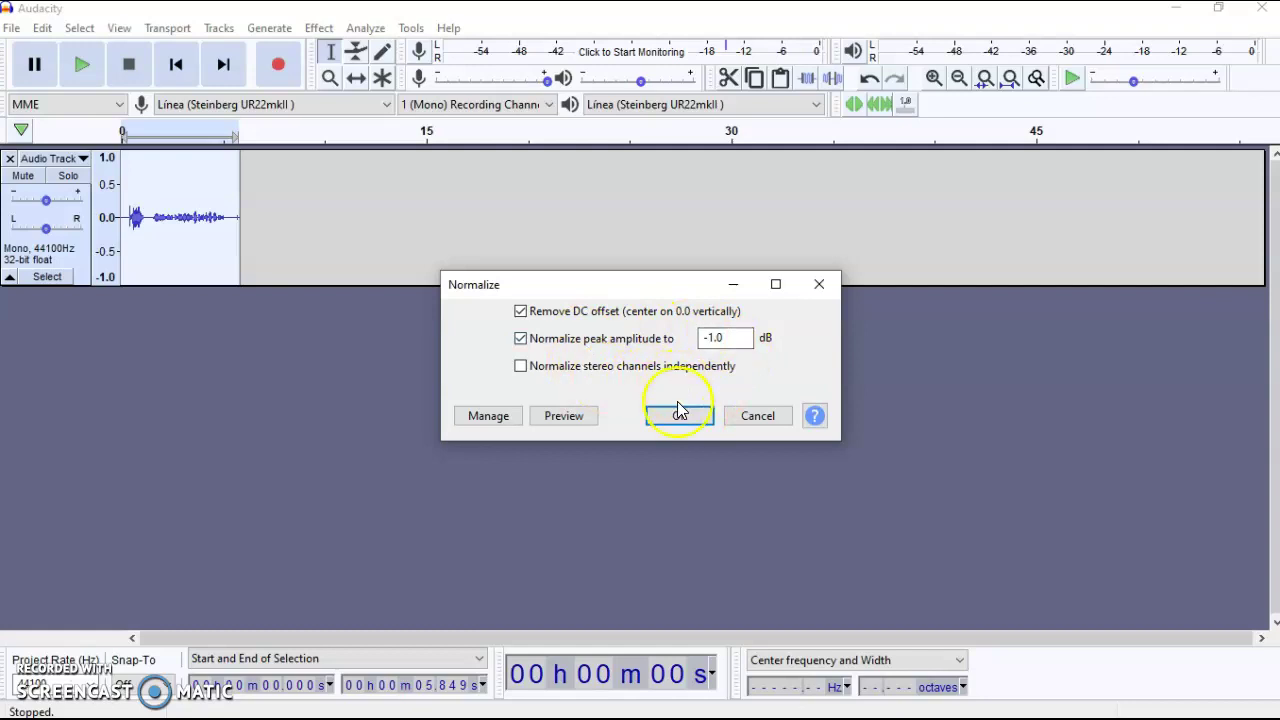
{"action": "left_click", "coordinate": [684, 416]}
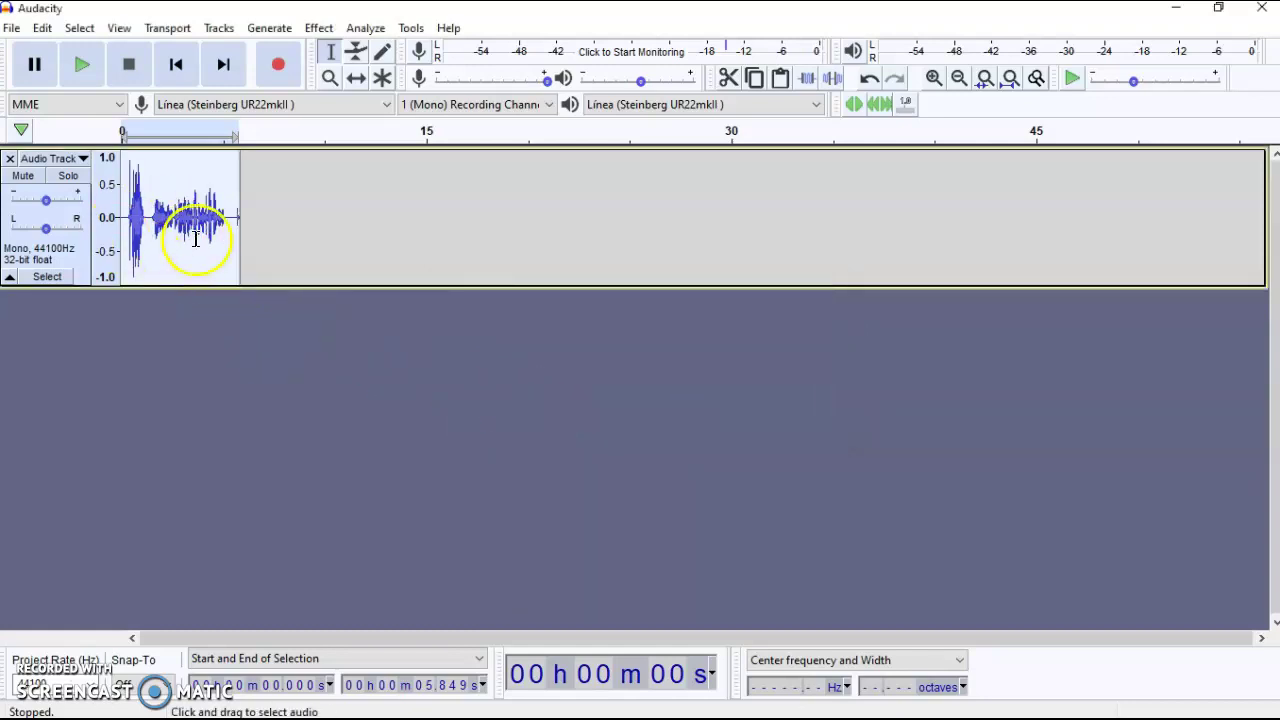
Step: Capture a noise profile for Noise Reduction from the silent opening of the clip, selecting 0 to about 0.337 seconds
{"action": "key", "text": "ctrl+1"}
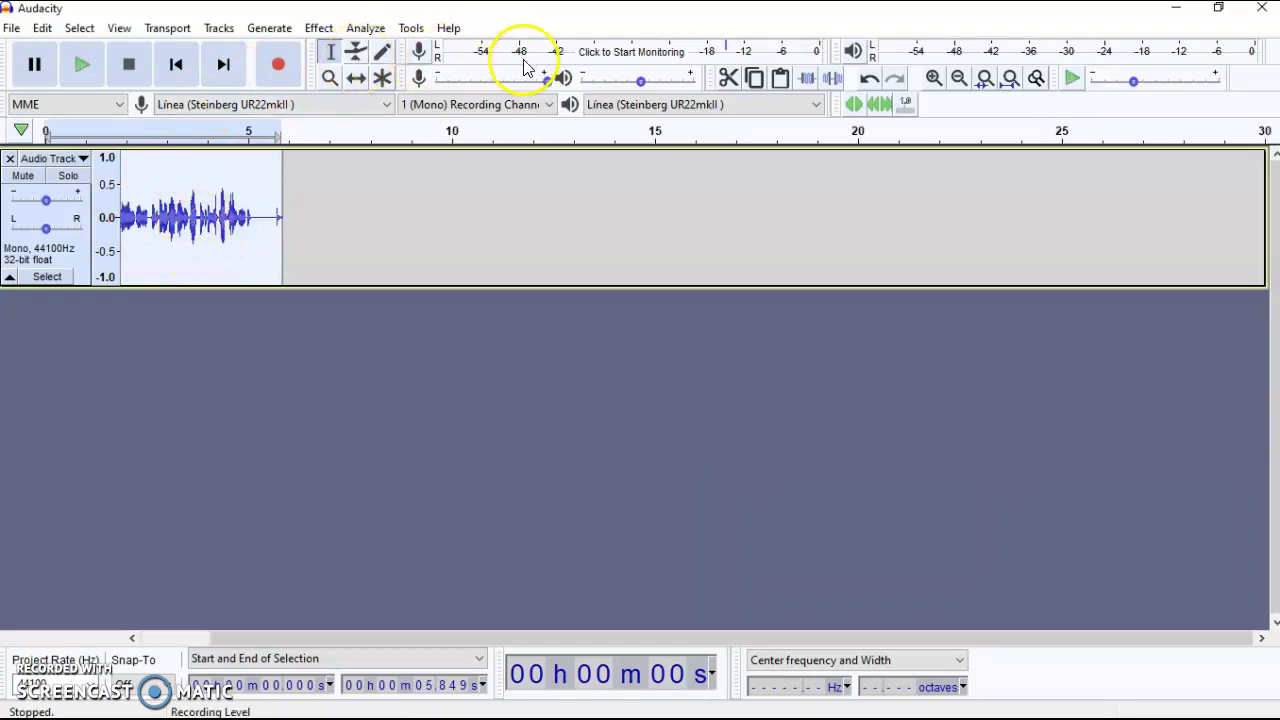
{"action": "left_click", "coordinate": [177, 62]}
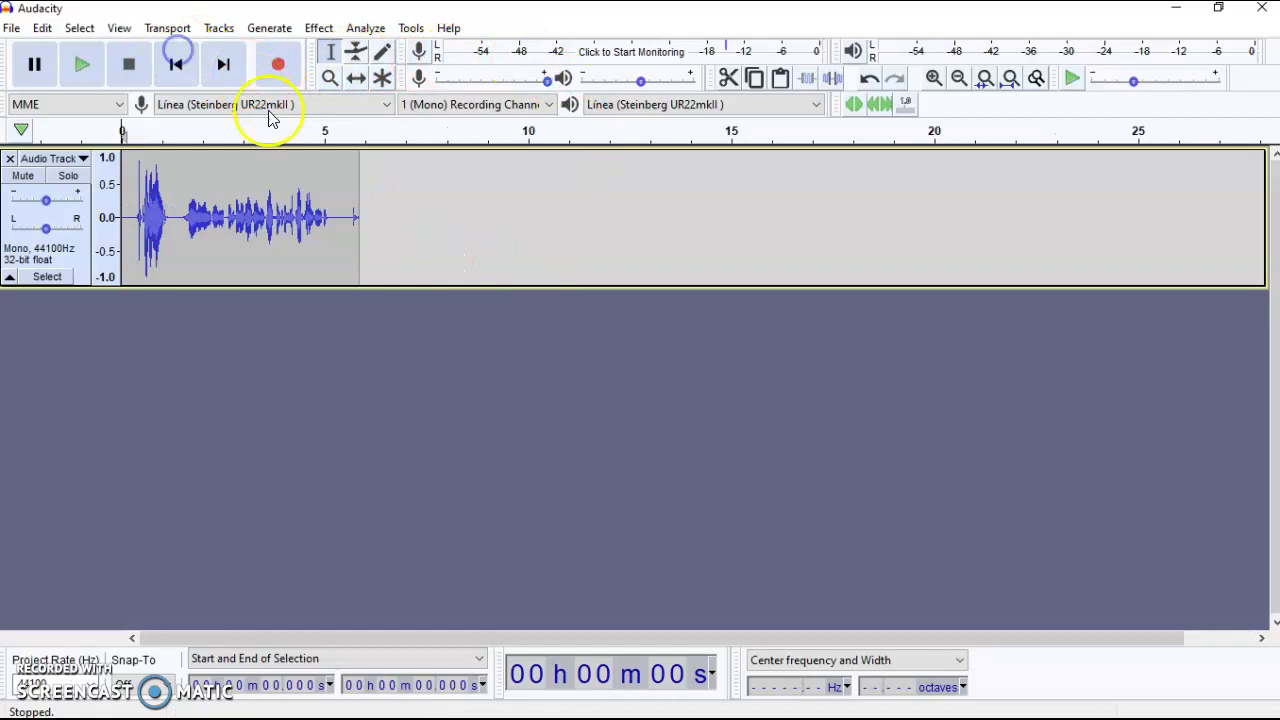
{"action": "left_click", "coordinate": [128, 230]}
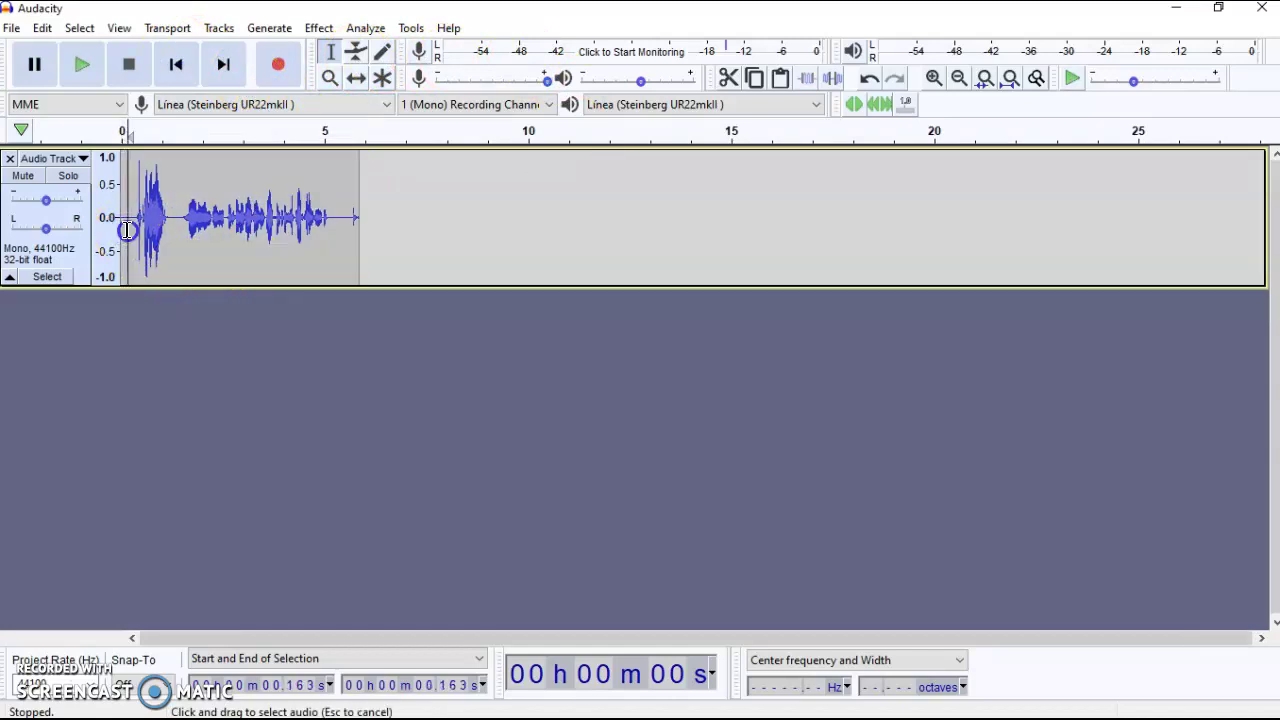
{"action": "left_click_drag", "start_coordinate": [113, 234], "coordinate": [106, 234]}
{"action": "left_click", "coordinate": [159, 250]}
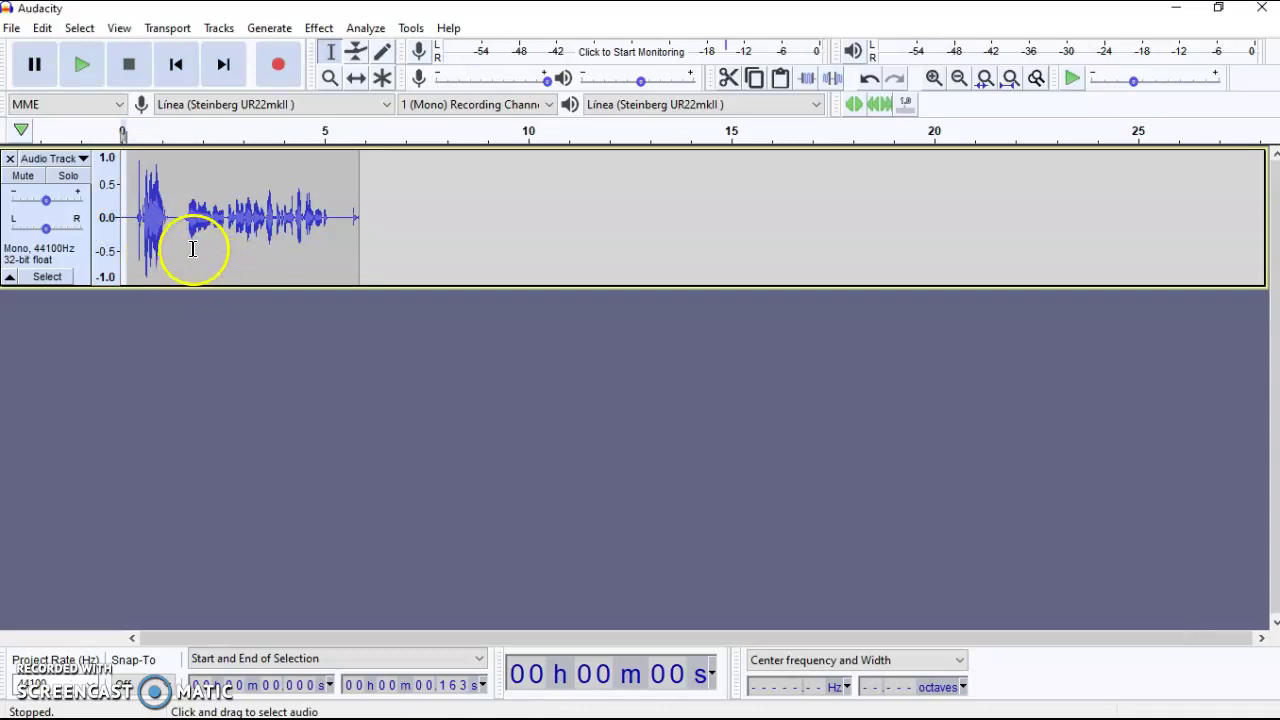
{"action": "key", "text": "ctrl+1"}
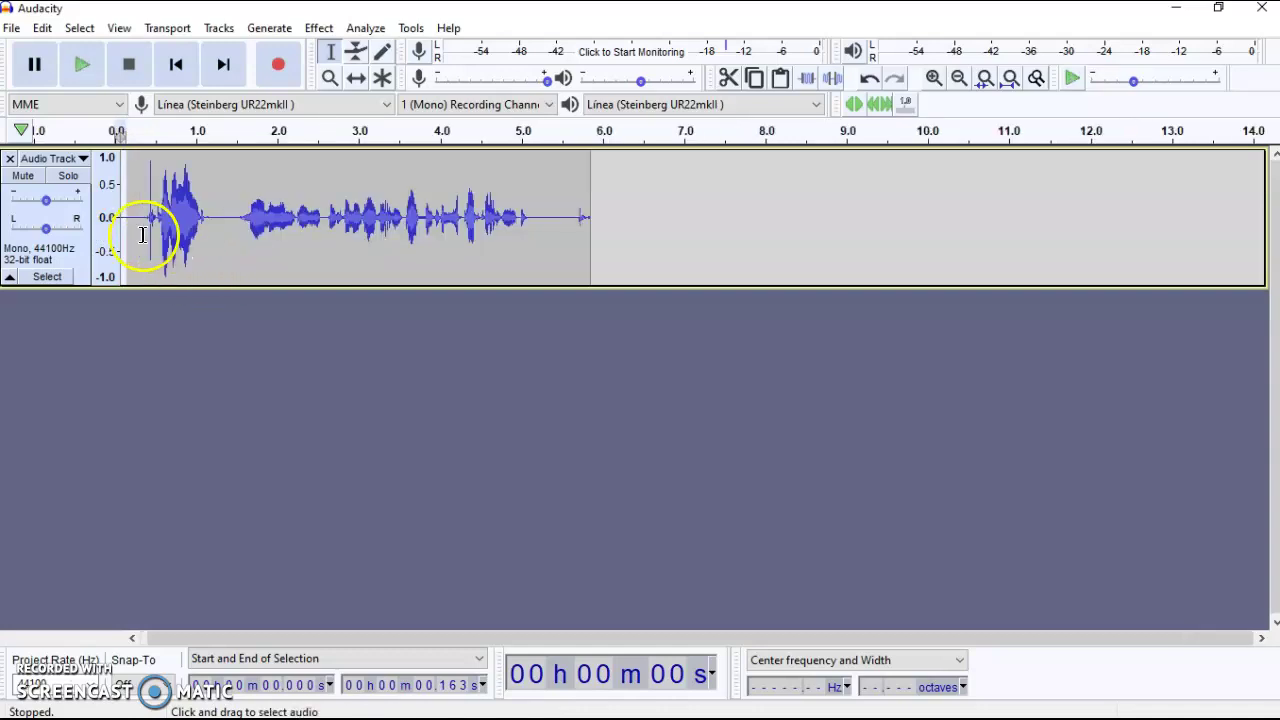
{"action": "key", "text": "ctrl+1"}
{"action": "double_click", "coordinate": [151, 228]}
{"action": "left_click_drag", "start_coordinate": [158, 224], "coordinate": [108, 226]}
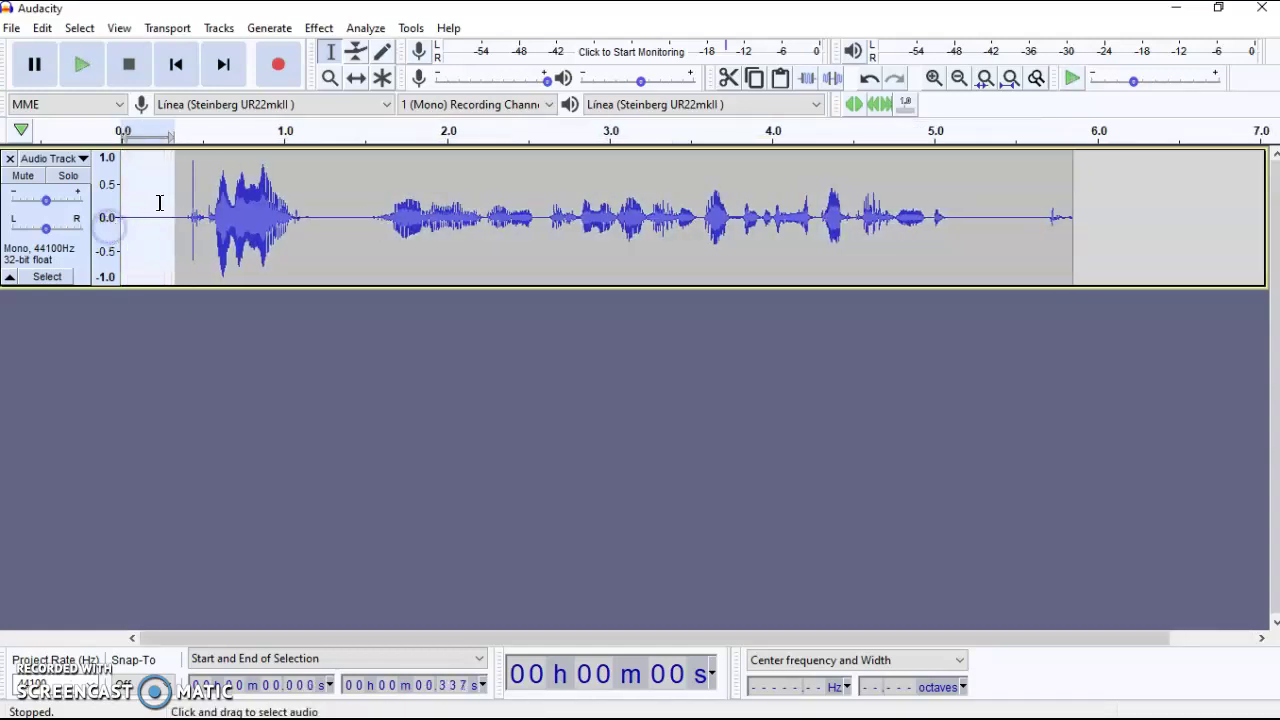
{"action": "left_click", "coordinate": [319, 29]}
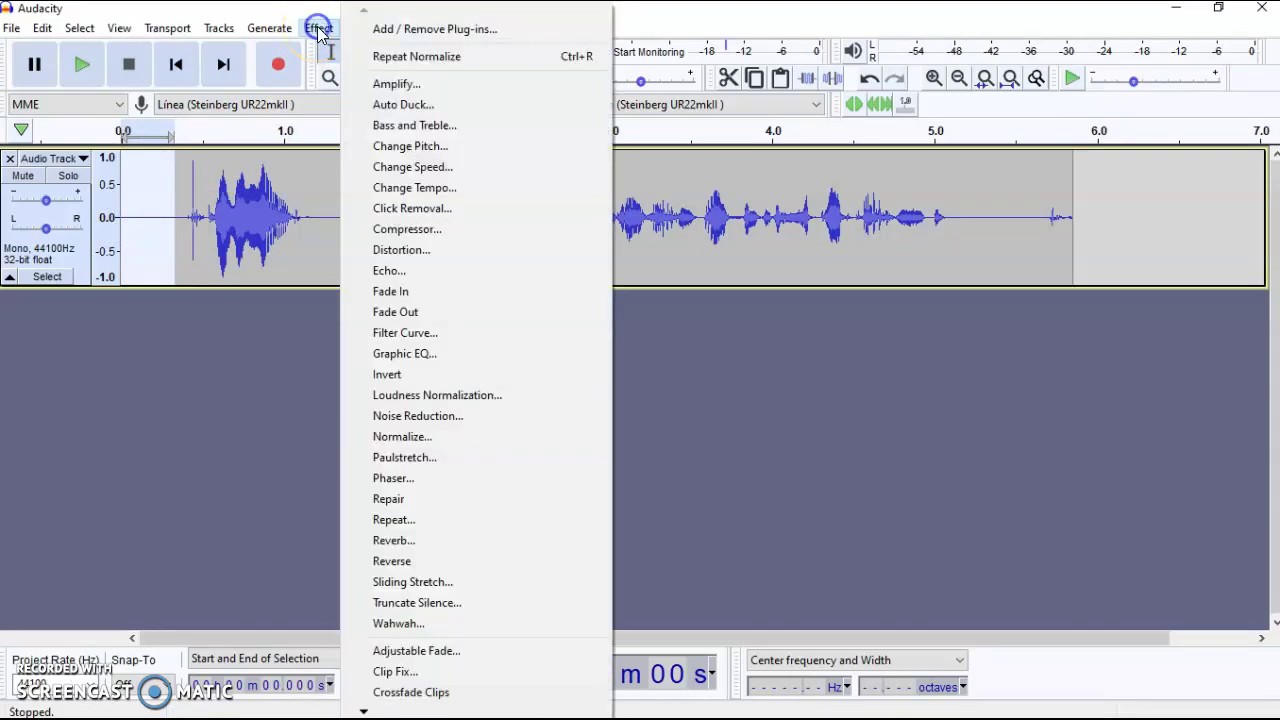
{"action": "left_click", "coordinate": [455, 418]}
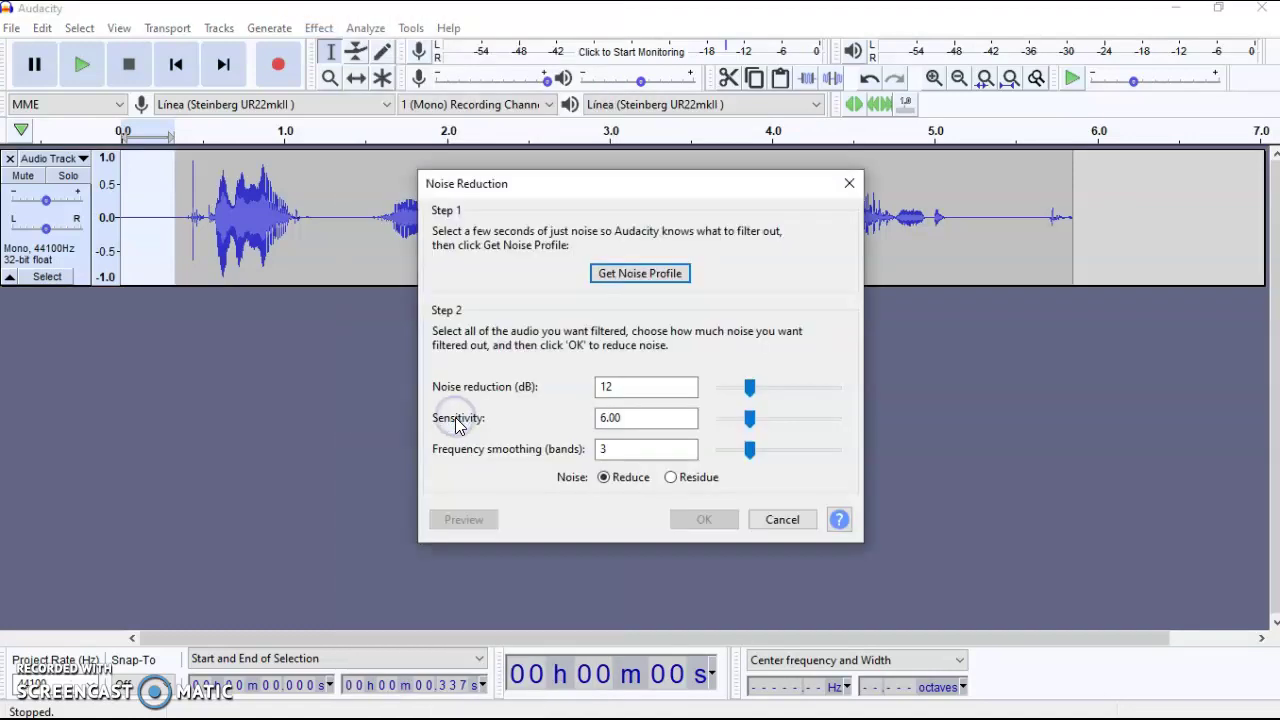
{"action": "left_click", "coordinate": [656, 276]}
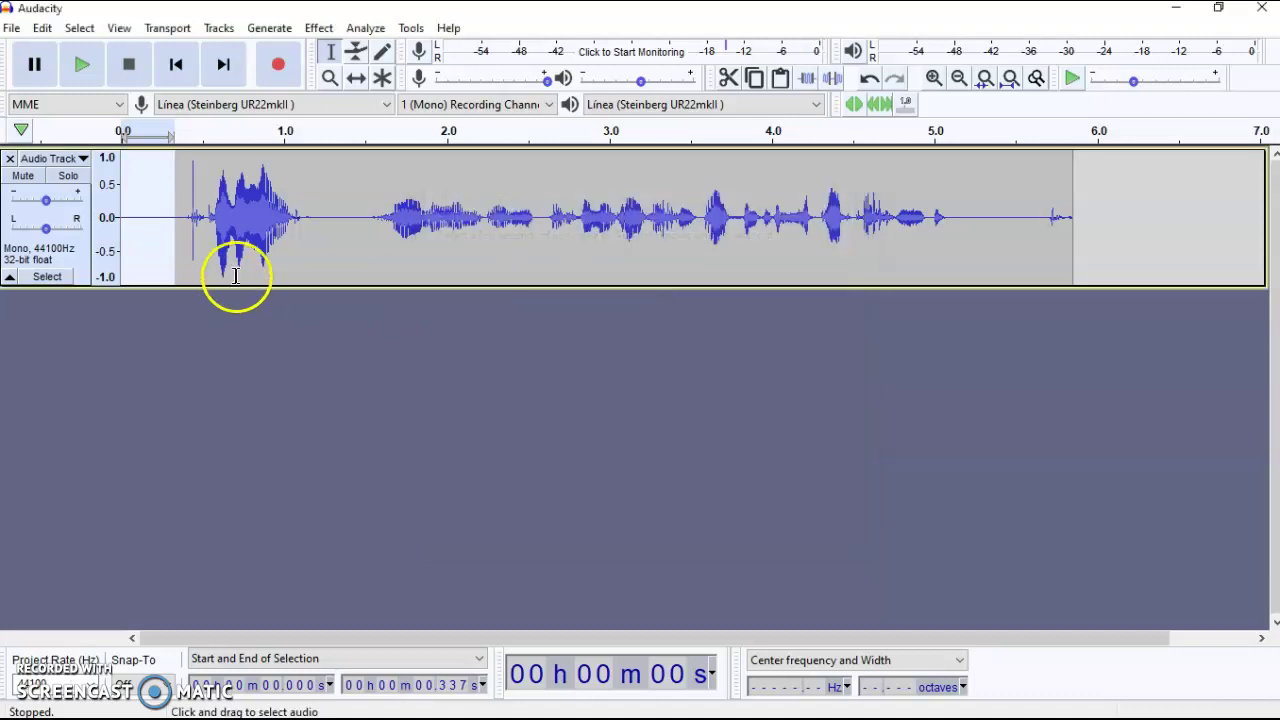
Step: Apply Noise Reduction to the entire clip with 12 dB reduction, sensitivity 6.00 and 3 smoothing bands, and return to the track start
{"action": "left_click", "coordinate": [371, 238]}
{"action": "key", "text": "ctrl+a"}
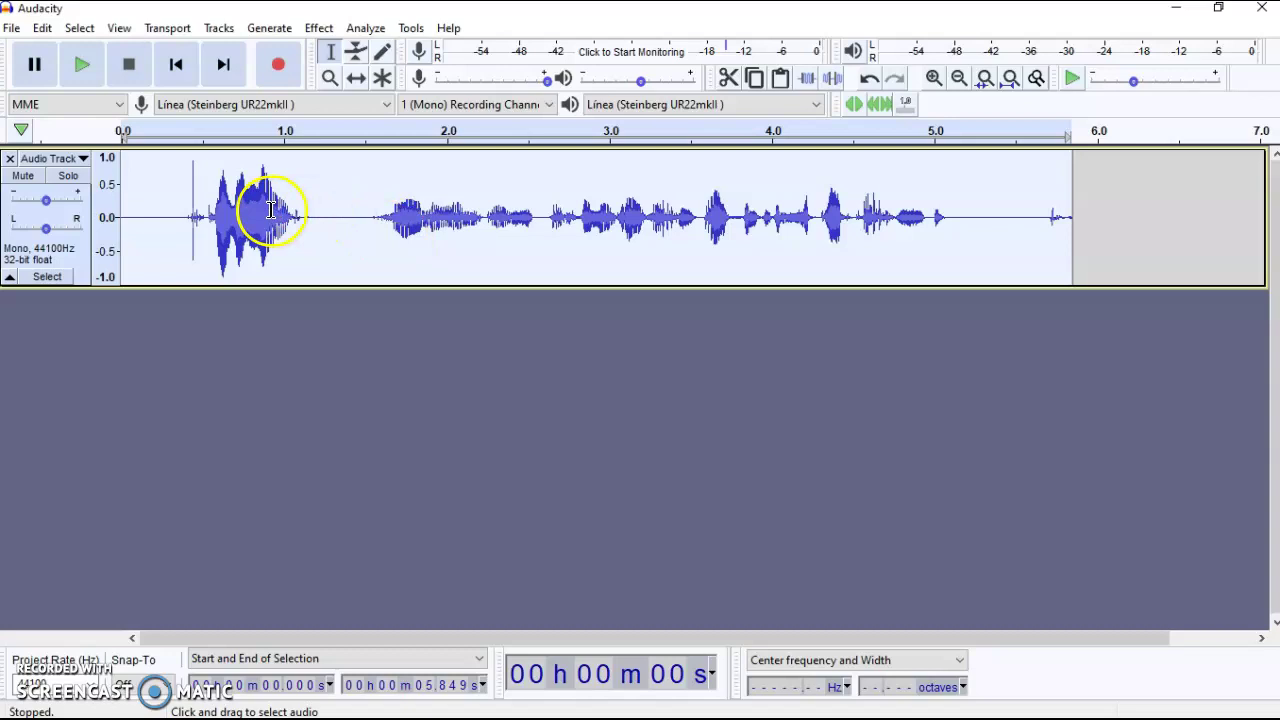
{"action": "left_click", "coordinate": [319, 28]}
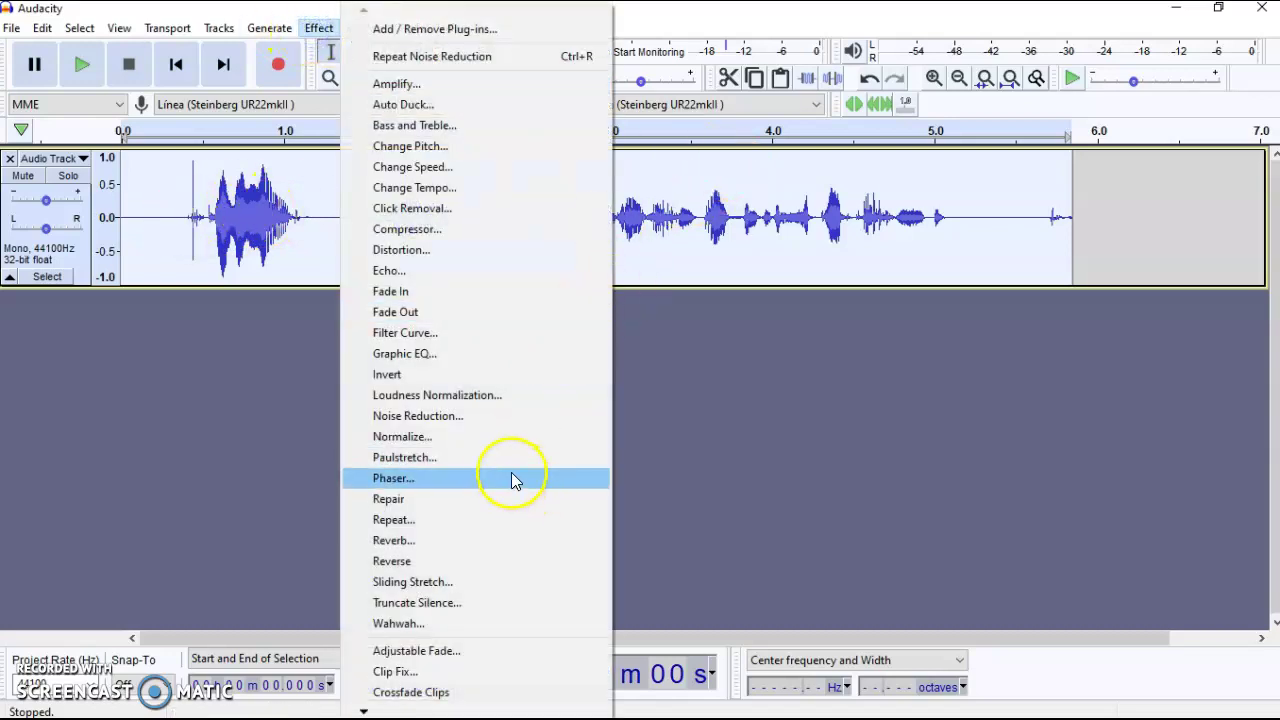
{"action": "left_click", "coordinate": [452, 416]}
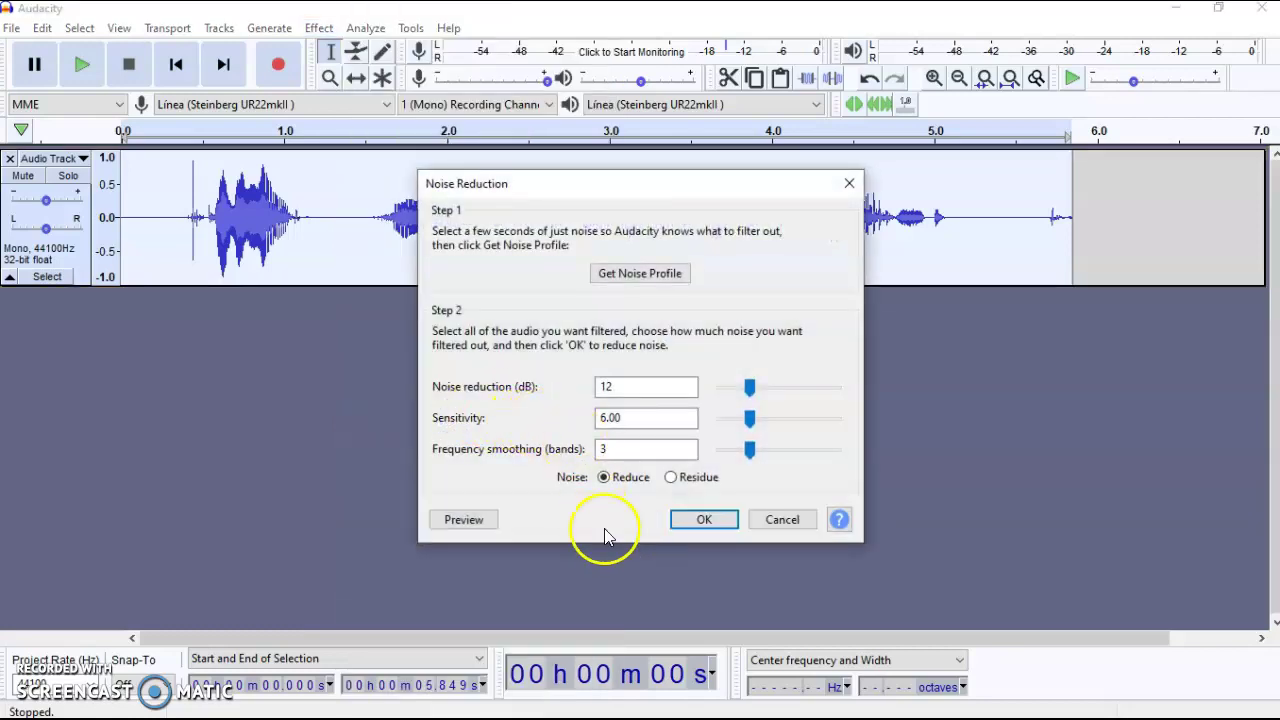
{"action": "left_click", "coordinate": [704, 520]}
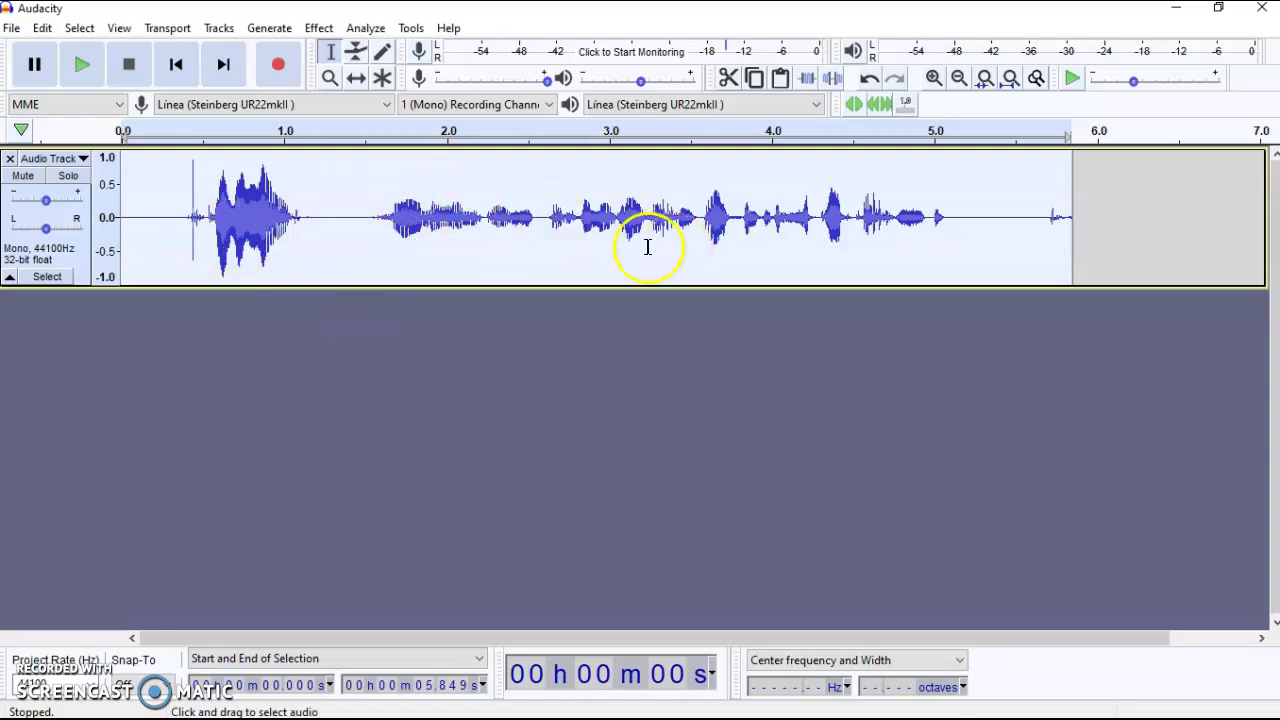
{"action": "double_click", "coordinate": [148, 197]}
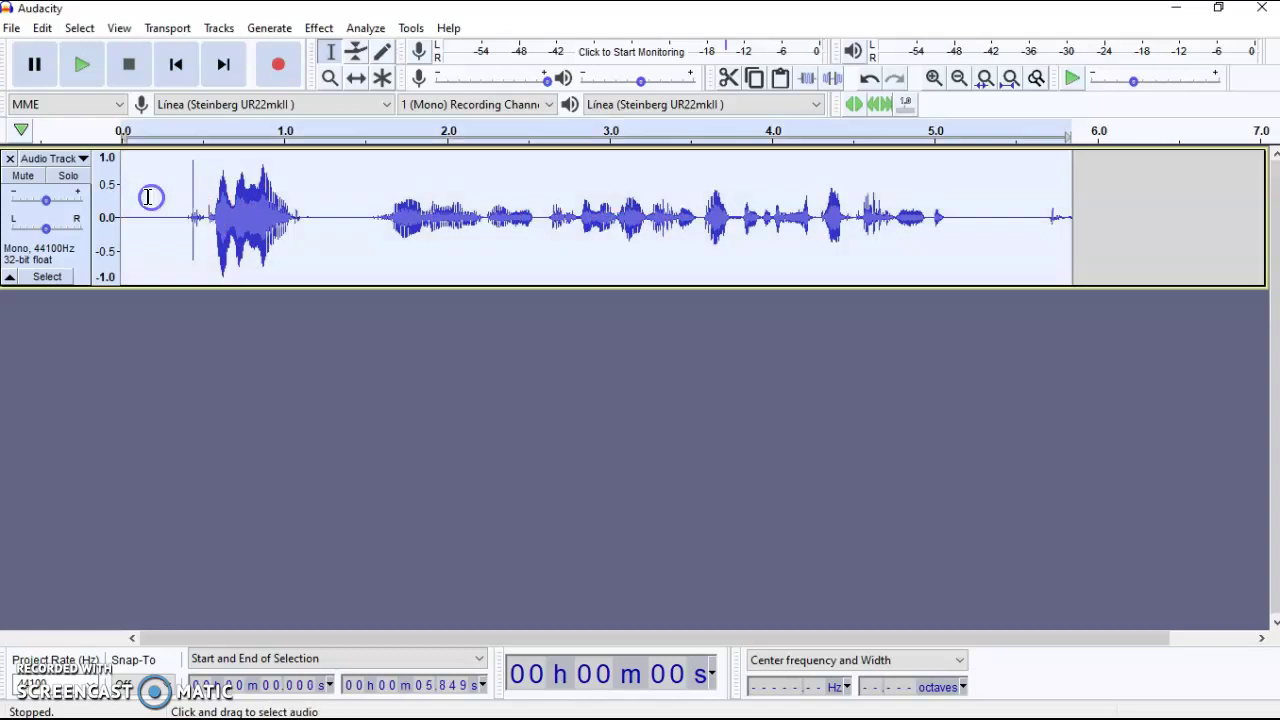
{"action": "left_click", "coordinate": [176, 64]}
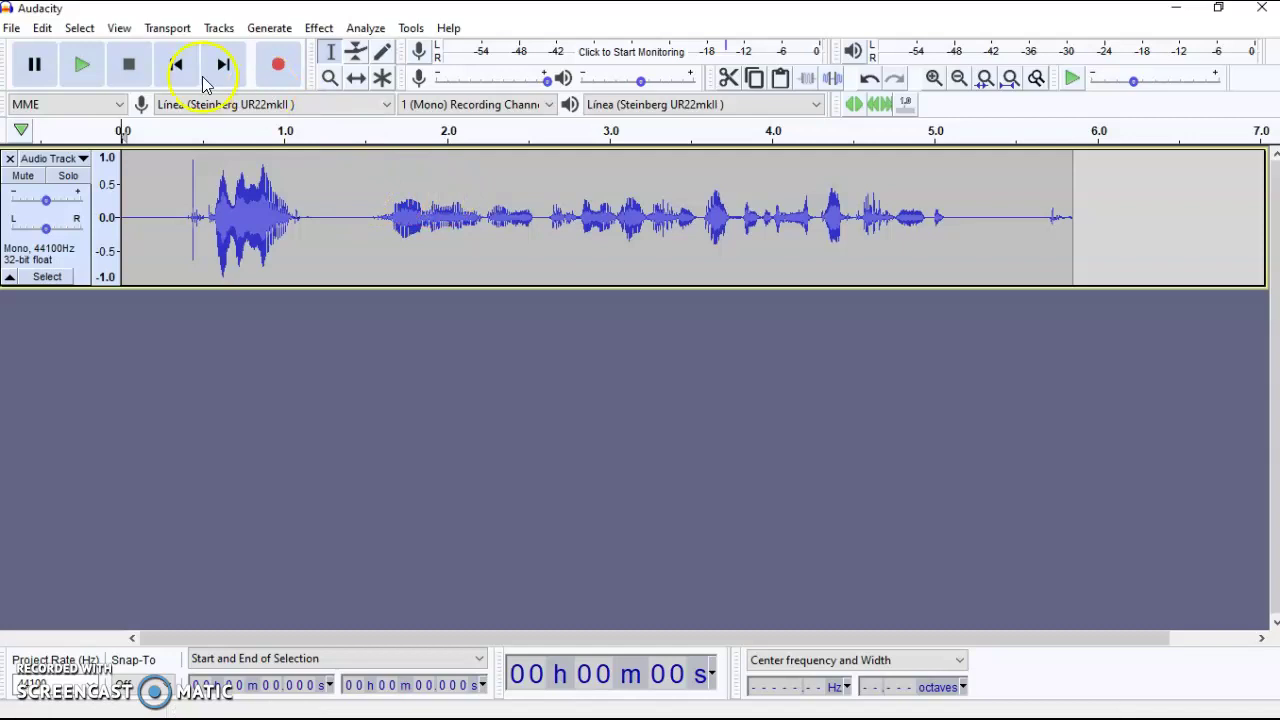
Step: Start an MP3 export of the project and name the file Podcast.mp3
{"action": "left_click", "coordinate": [13, 30]}
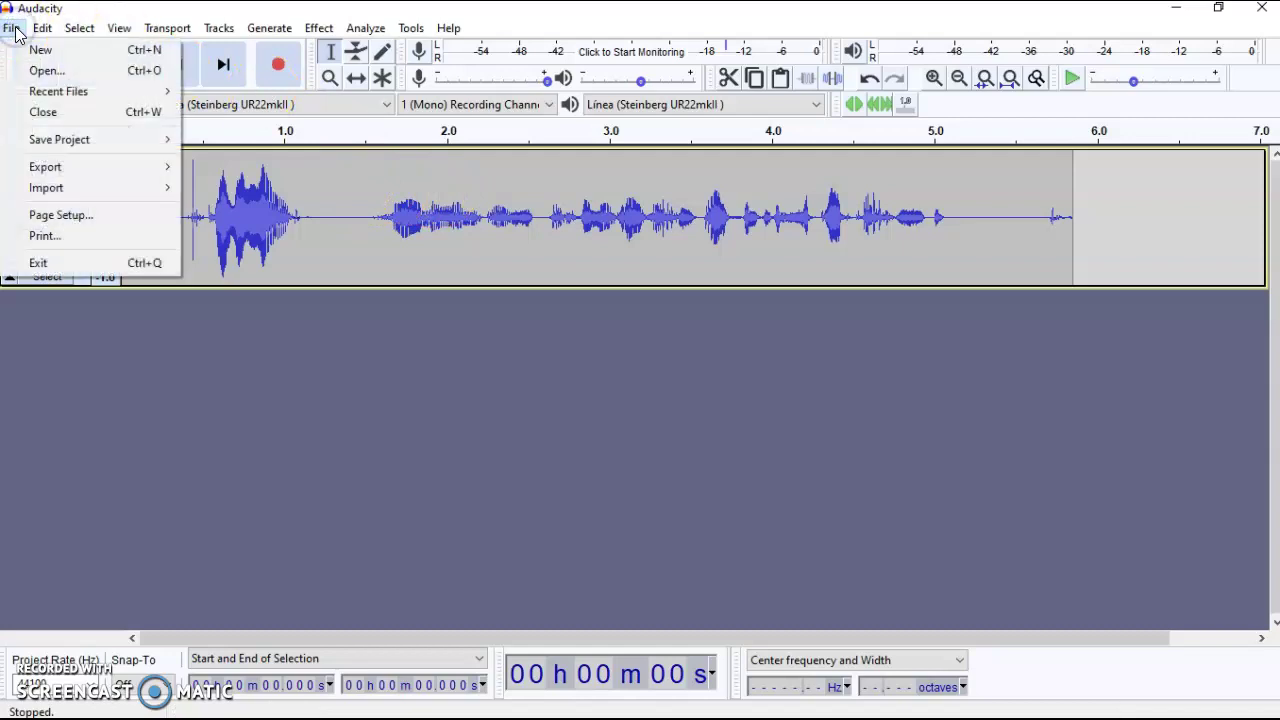
{"action": "mouse_move", "coordinate": [114, 170]}
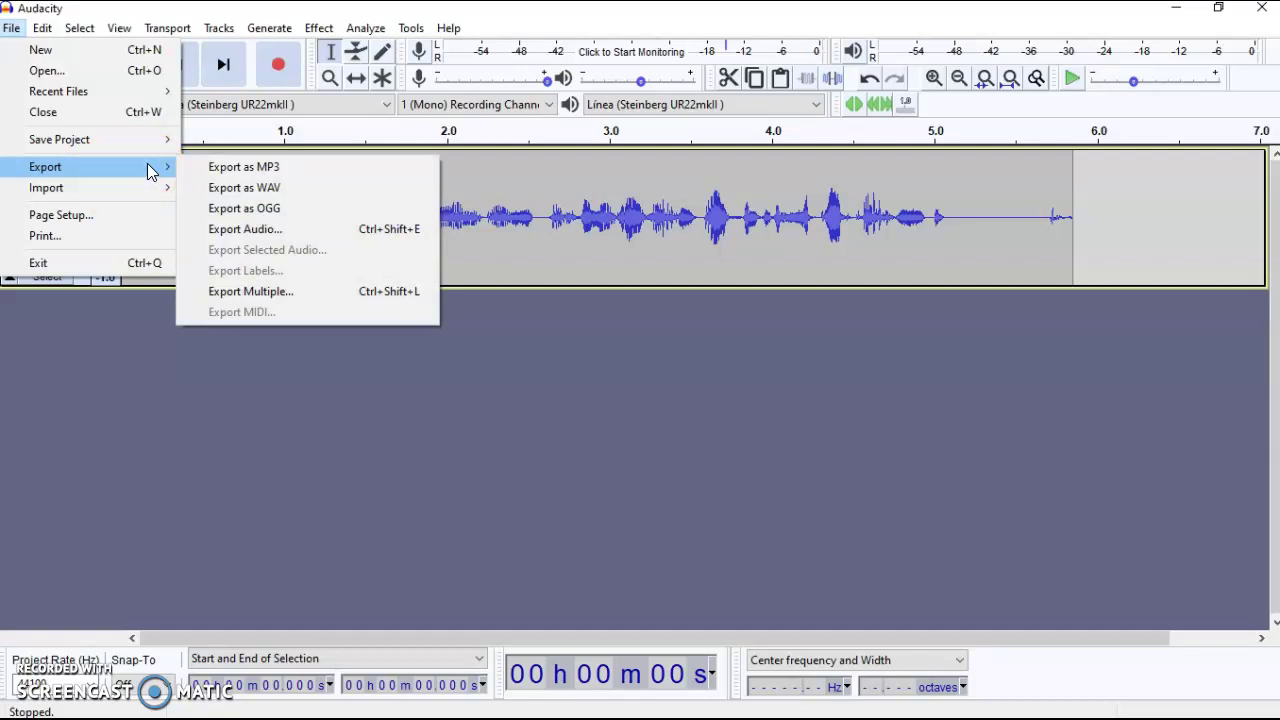
{"action": "left_click_drag", "start_coordinate": [212, 170], "coordinate": [295, 175]}
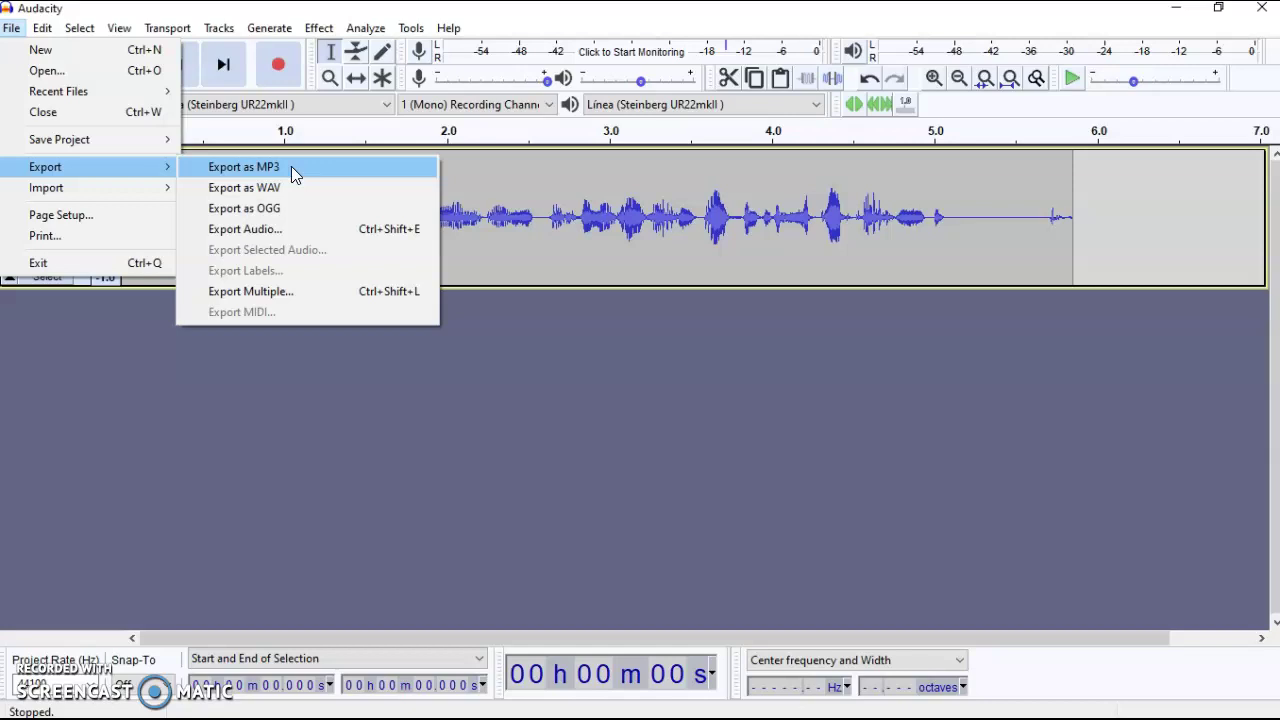
{"action": "left_click", "coordinate": [291, 170]}
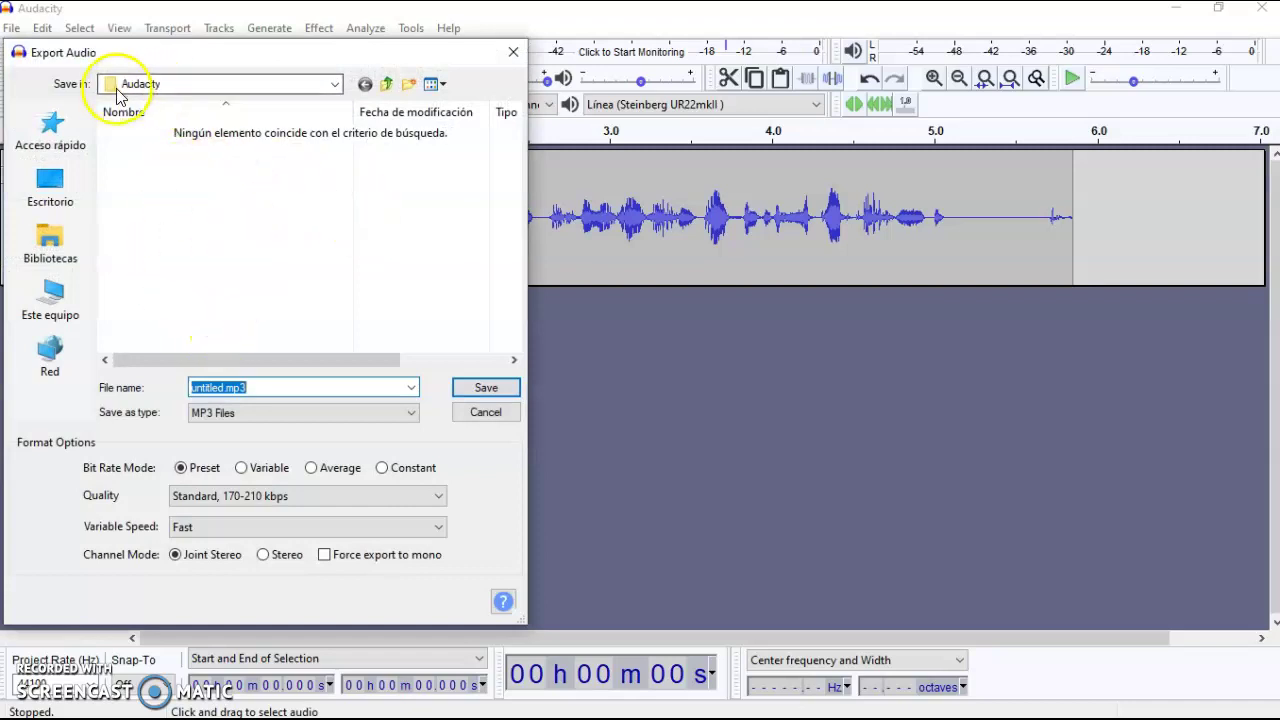
{"action": "left_click", "coordinate": [255, 389]}
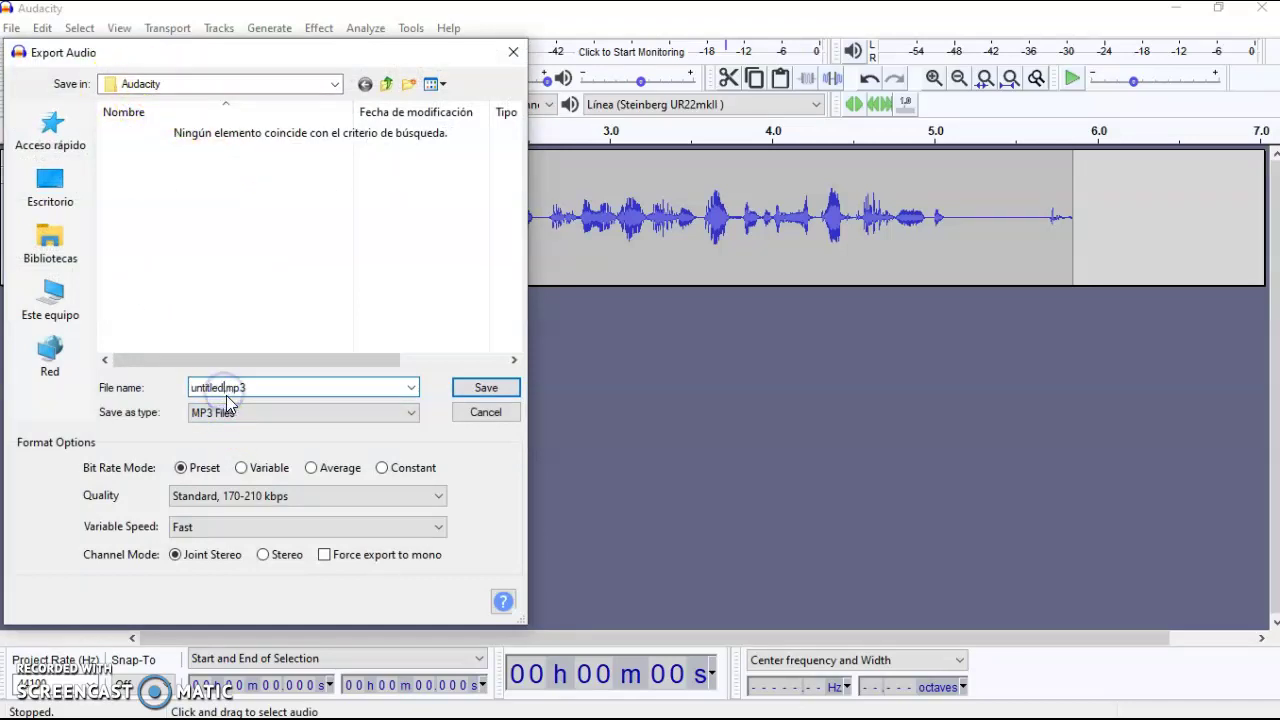
{"action": "key", "text": "Left"}
{"action": "key", "text": "Left"}
{"action": "key", "text": "Left"}
{"action": "key", "text": "BackSpace"}
{"action": "key", "text": "BackSpace"}
{"action": "key", "text": "BackSpace"}
{"action": "key", "text": "BackSpace"}
{"action": "key", "text": "BackSpace"}
{"action": "key", "text": "BackSpace"}
{"action": "key", "text": "BackSpace"}
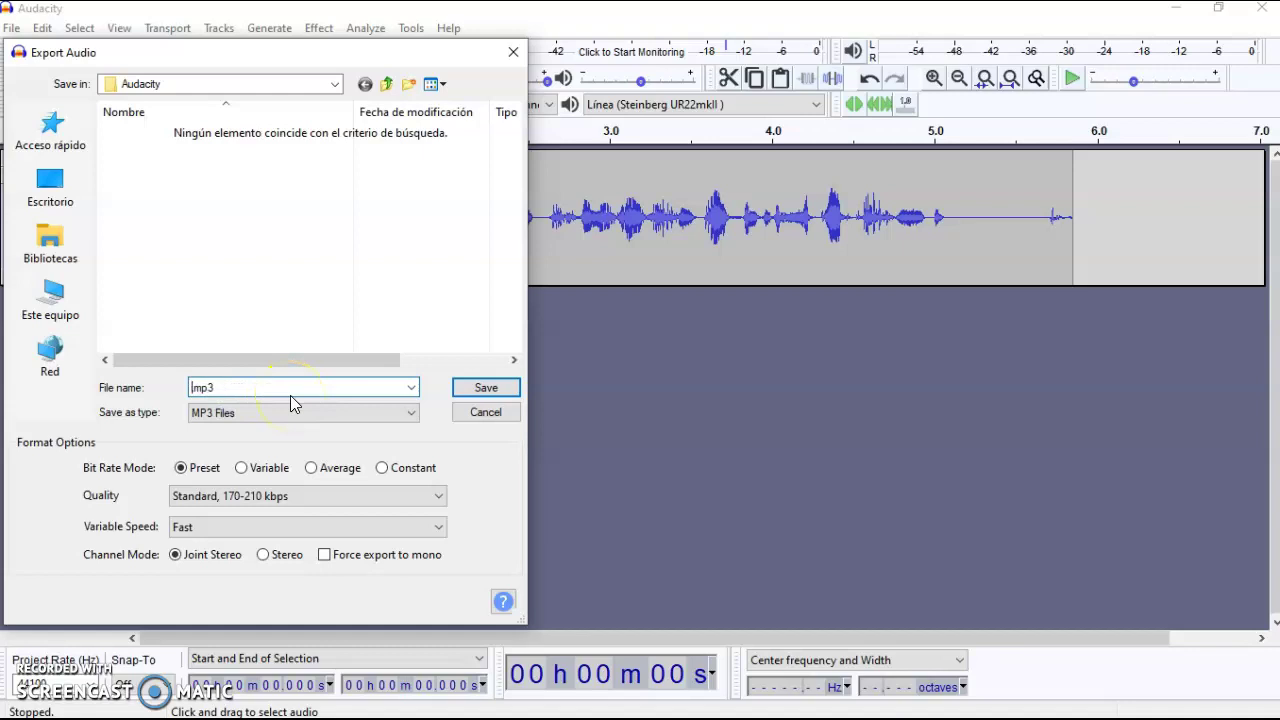
{"action": "type", "text": "Podcast"}
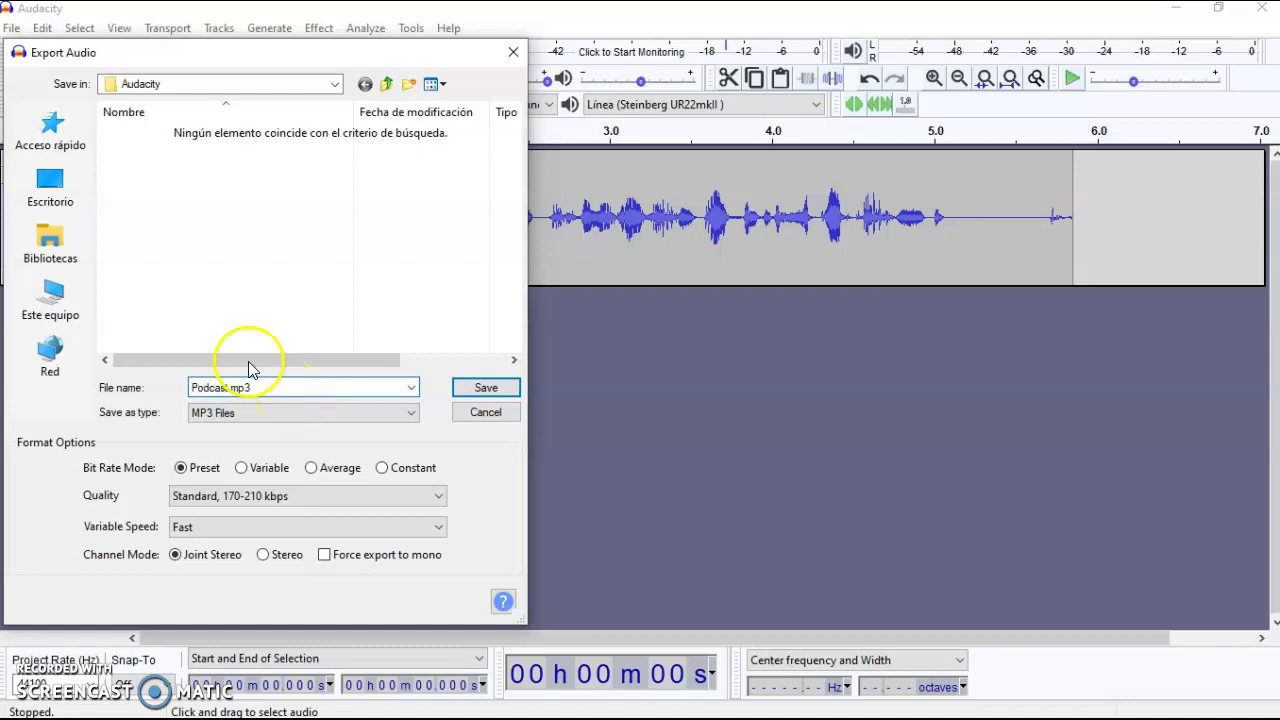
{"action": "type", "text": "."}
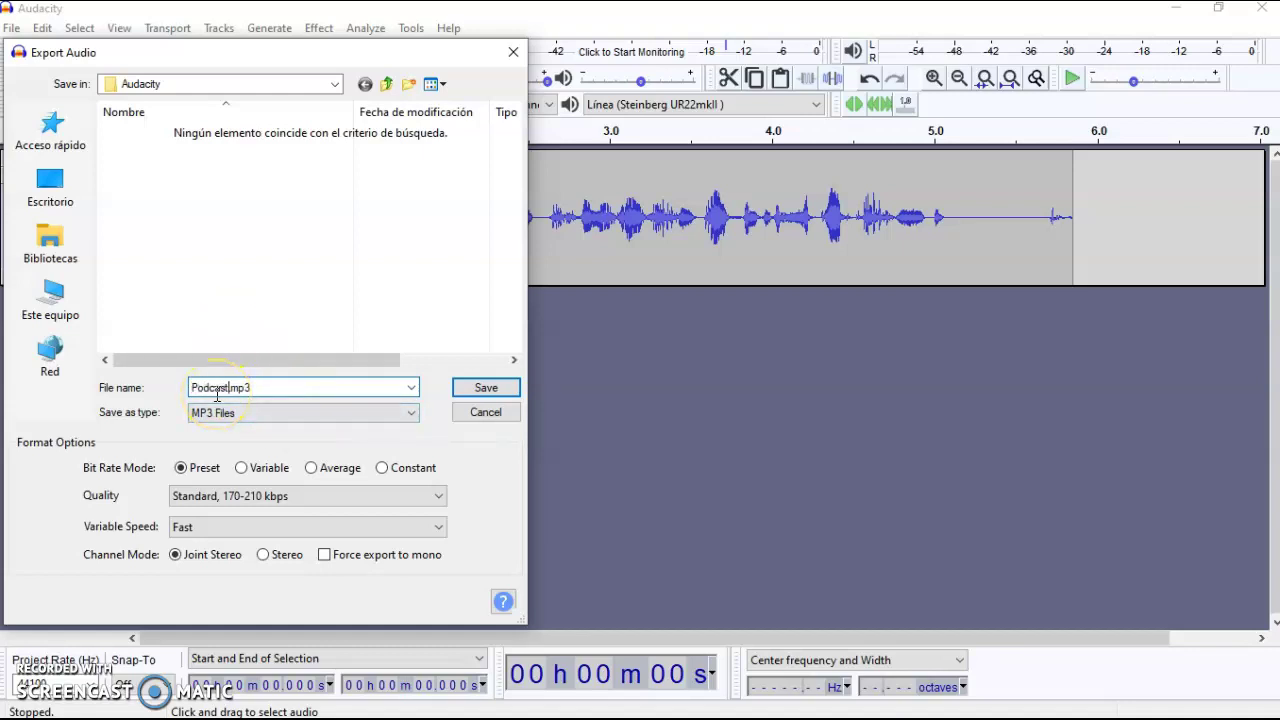
Step: Save the MP3 export in the Audacity folder under Documentos, leaving the metadata tags blank
{"action": "left_click", "coordinate": [389, 84]}
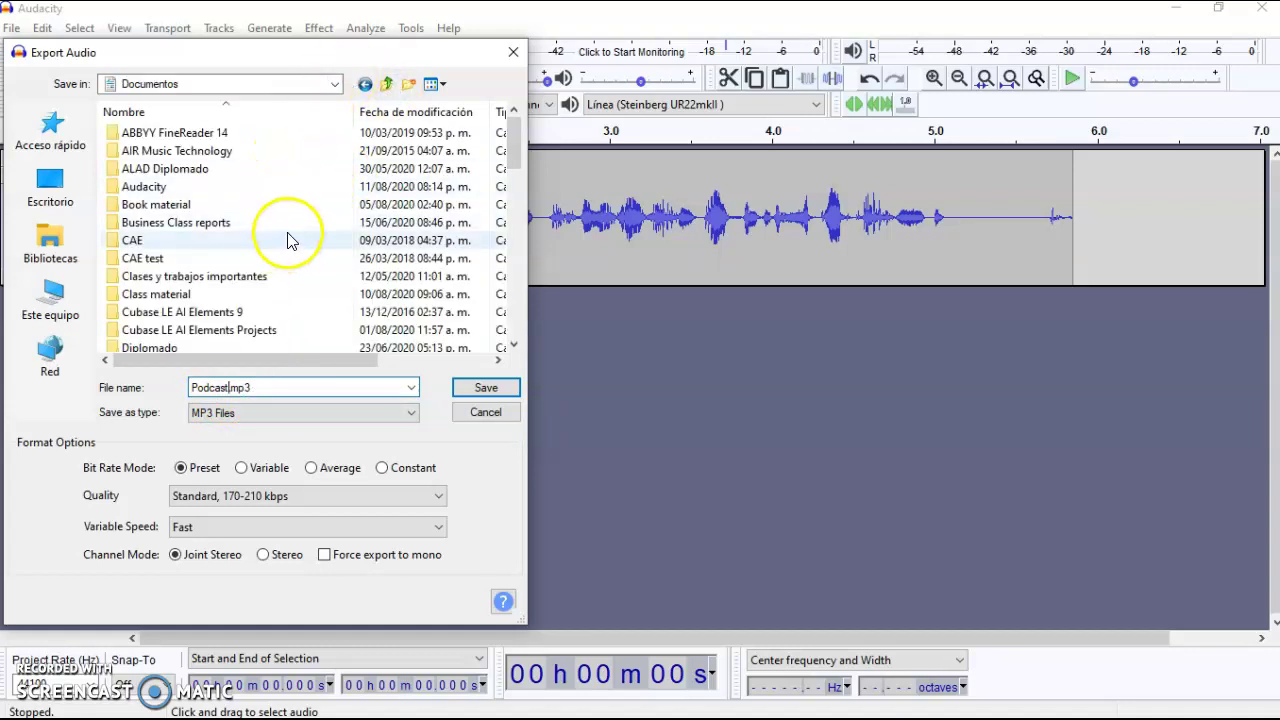
{"action": "left_click", "coordinate": [220, 190]}
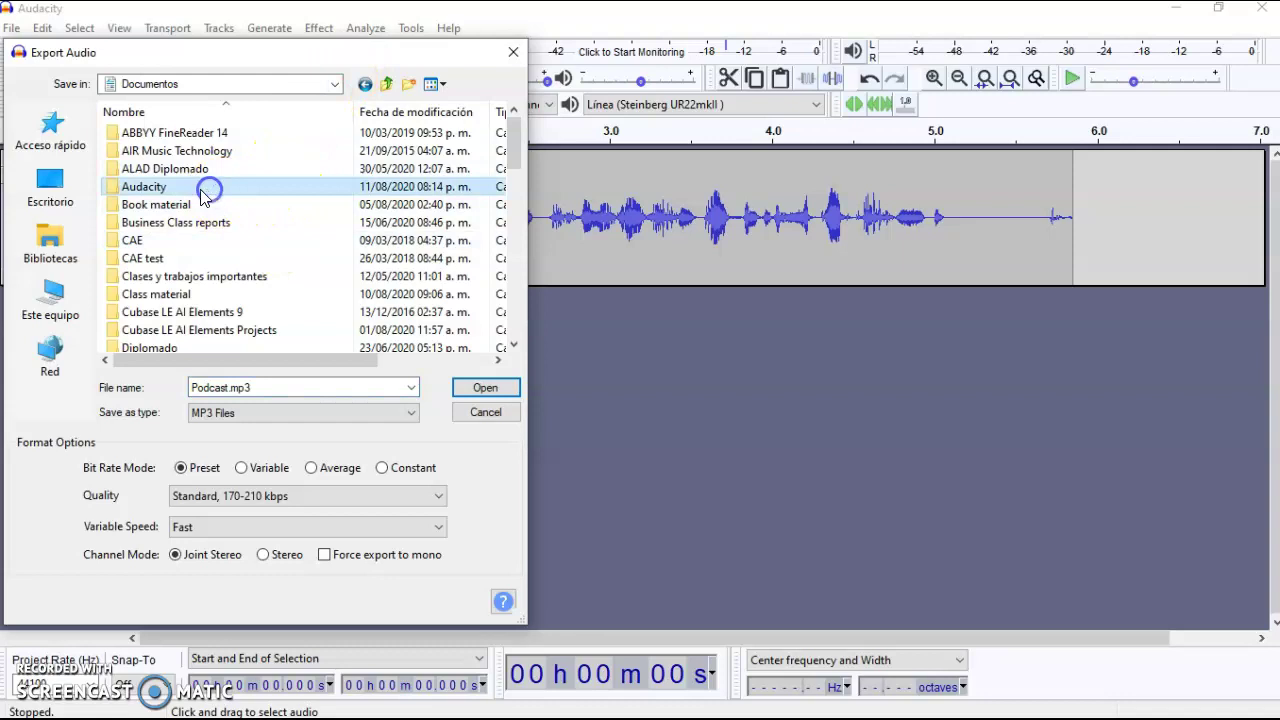
{"action": "double_click", "coordinate": [205, 195]}
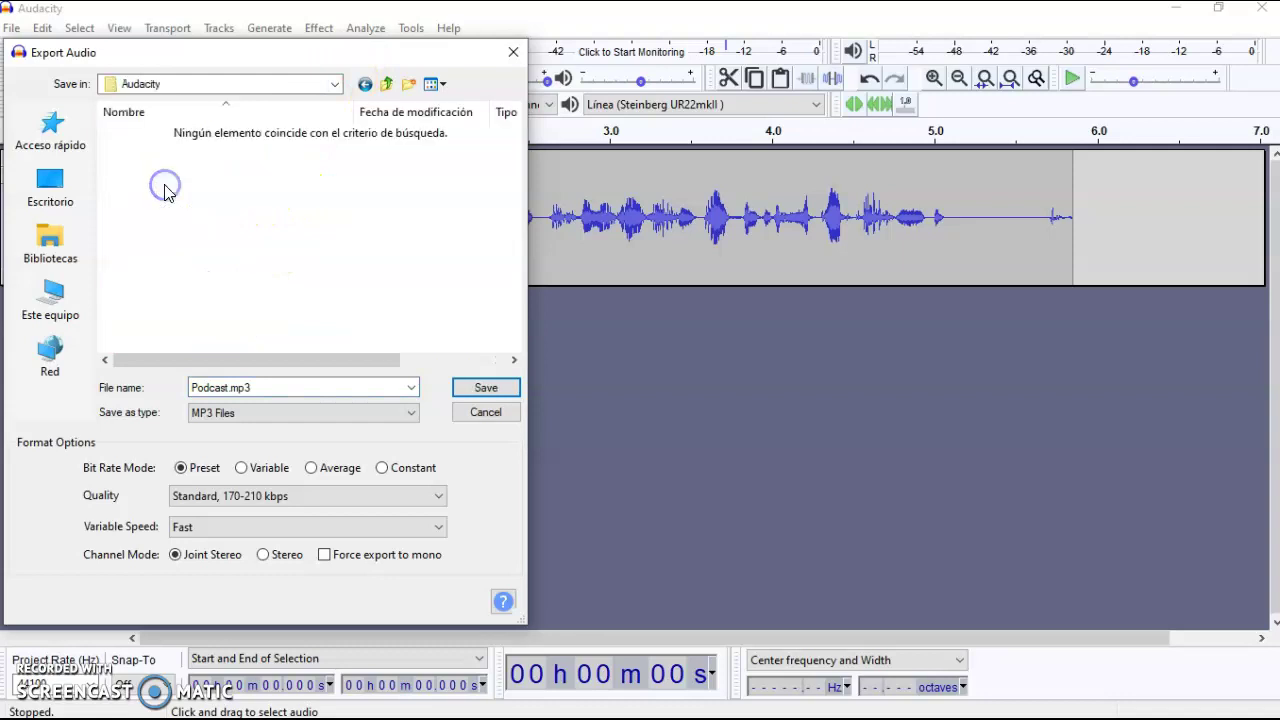
{"action": "left_click", "coordinate": [483, 389]}
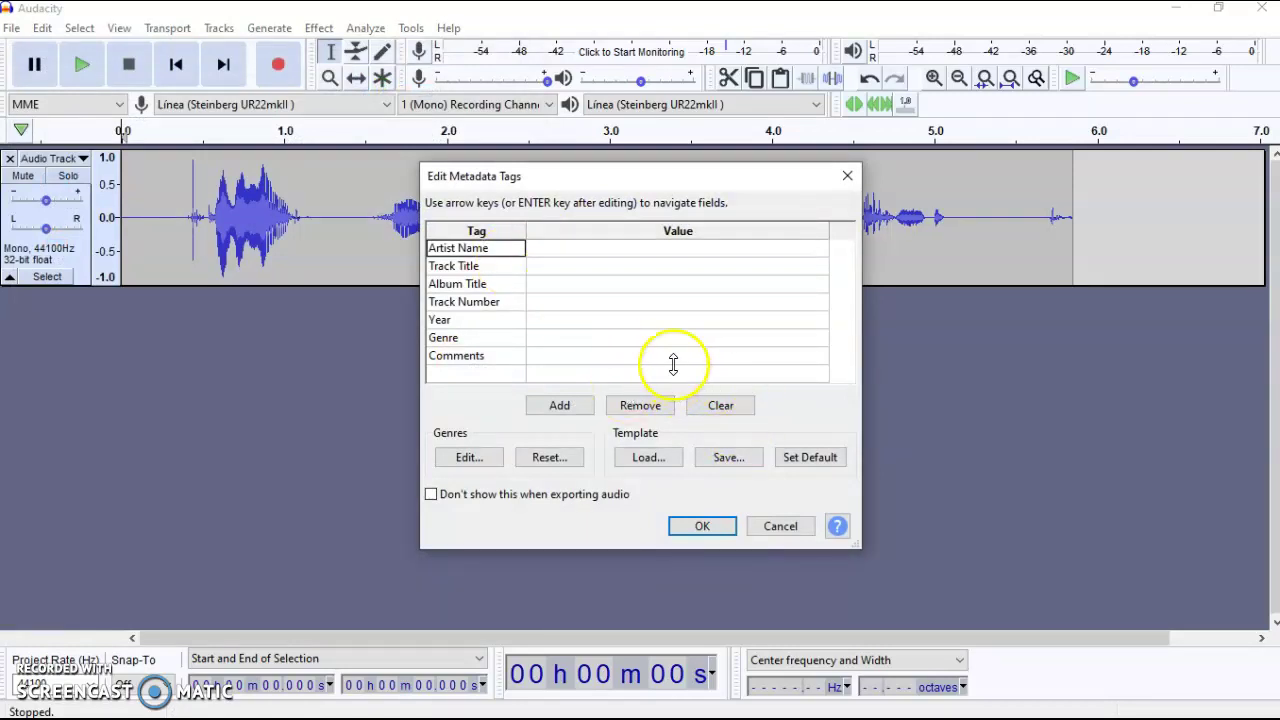
{"action": "left_click", "coordinate": [700, 527]}
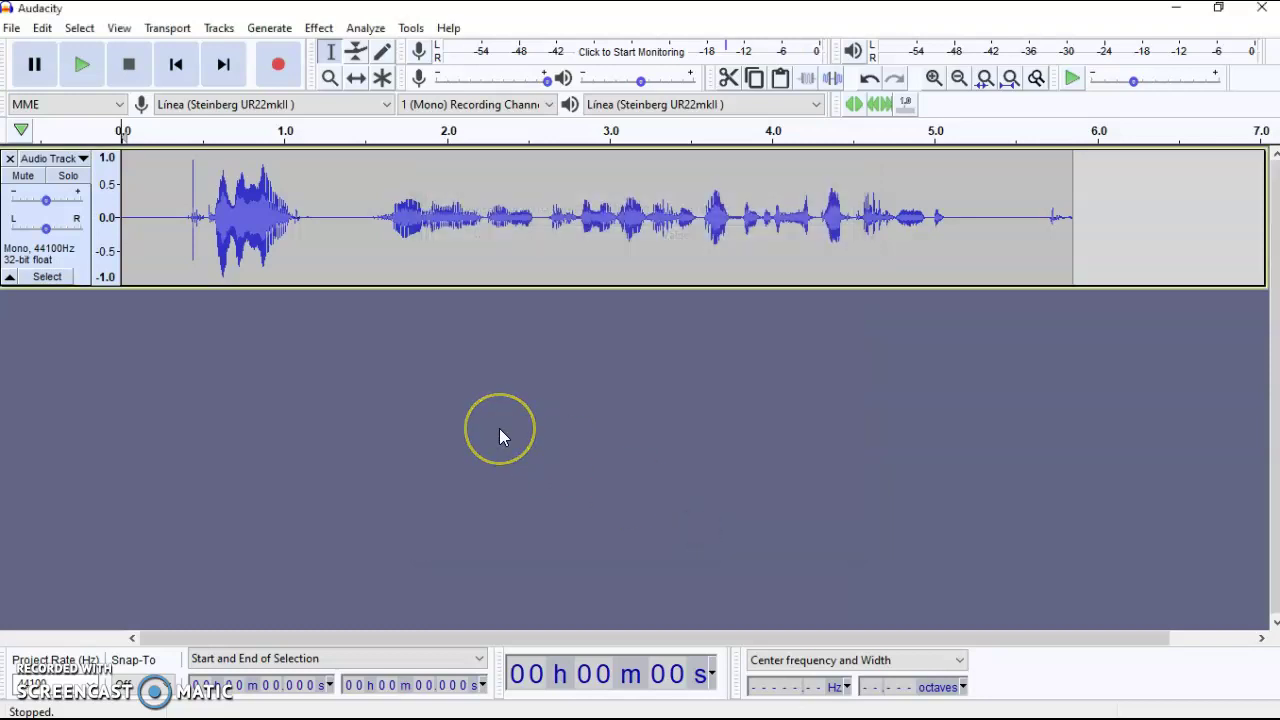
Step: Switch to the Chrome window with the Audacity download page and search Google for podomatic in a new tab
{"action": "mouse_move", "coordinate": [651, 713]}
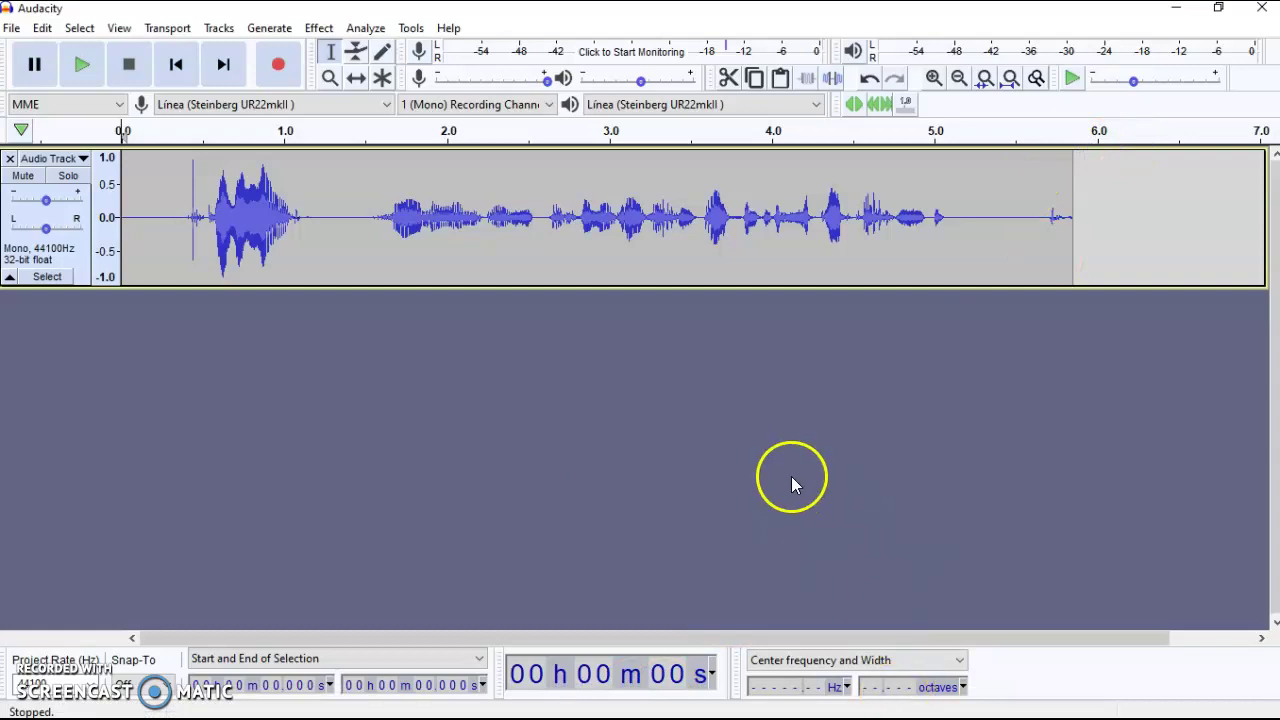
{"action": "mouse_move", "coordinate": [757, 665]}
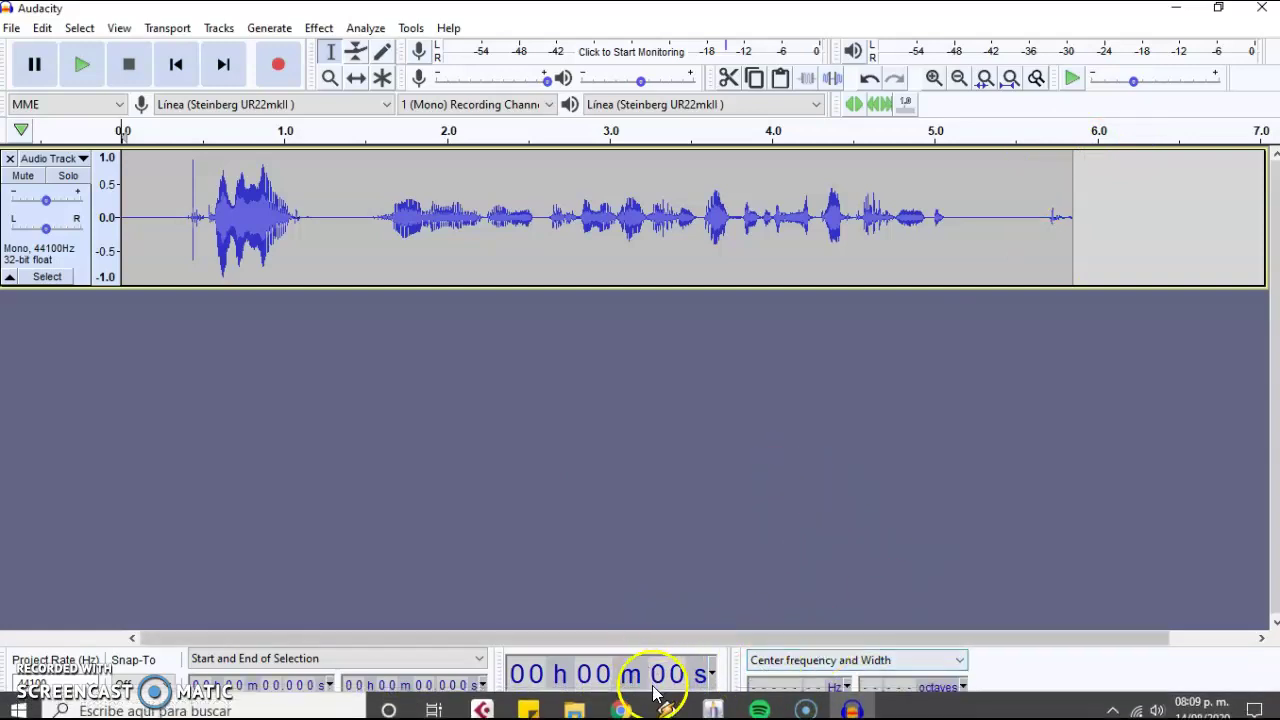
{"action": "left_click", "coordinate": [620, 704]}
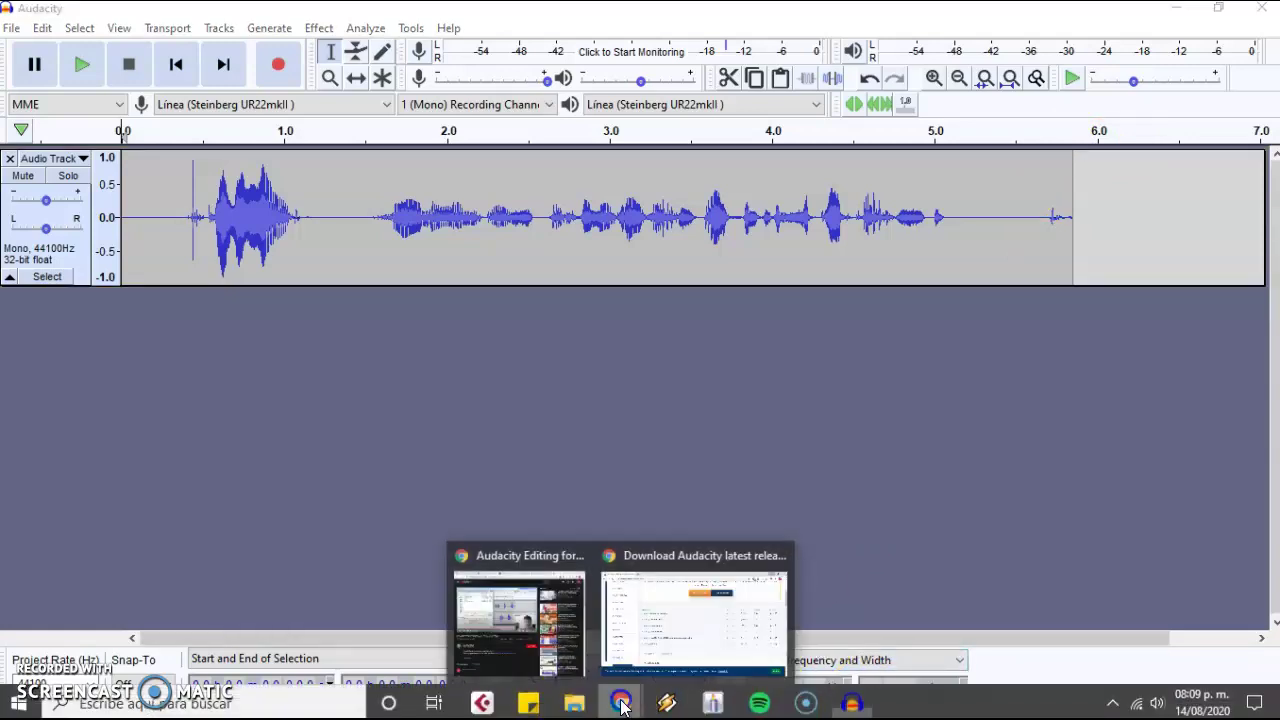
{"action": "left_click", "coordinate": [694, 615]}
{"action": "left_click", "coordinate": [252, 14]}
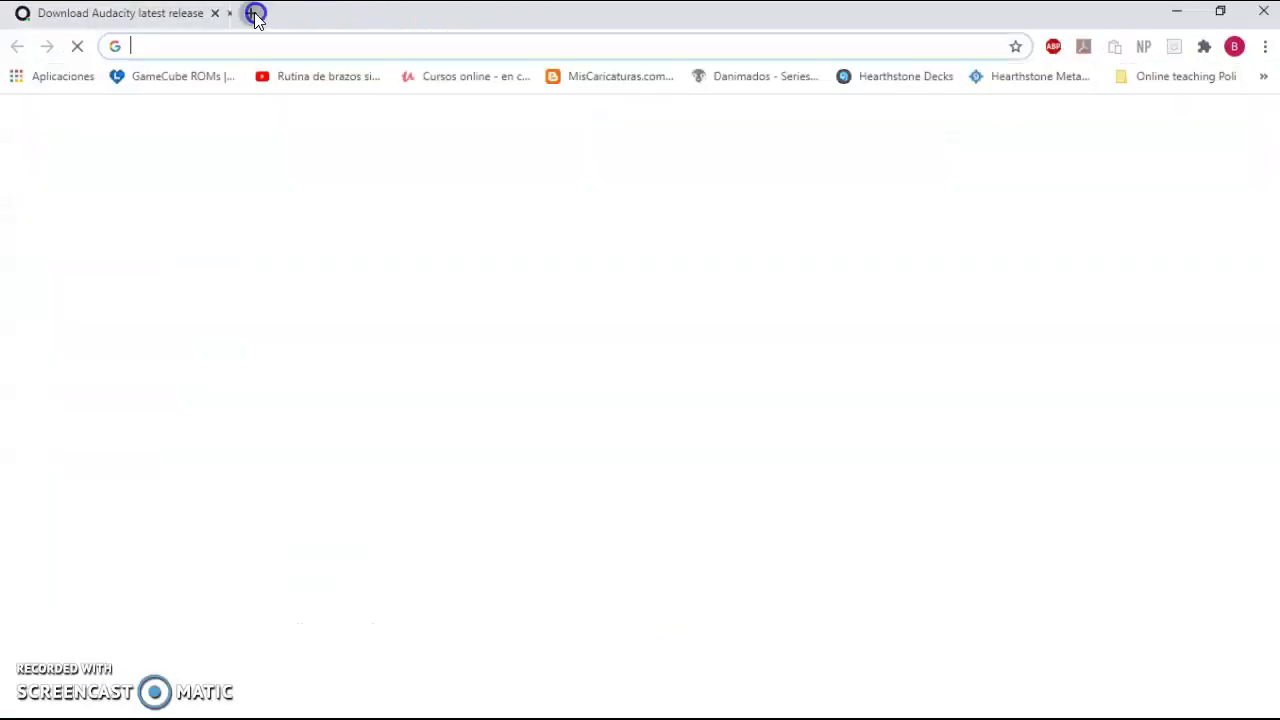
{"action": "type", "text": "pod"}
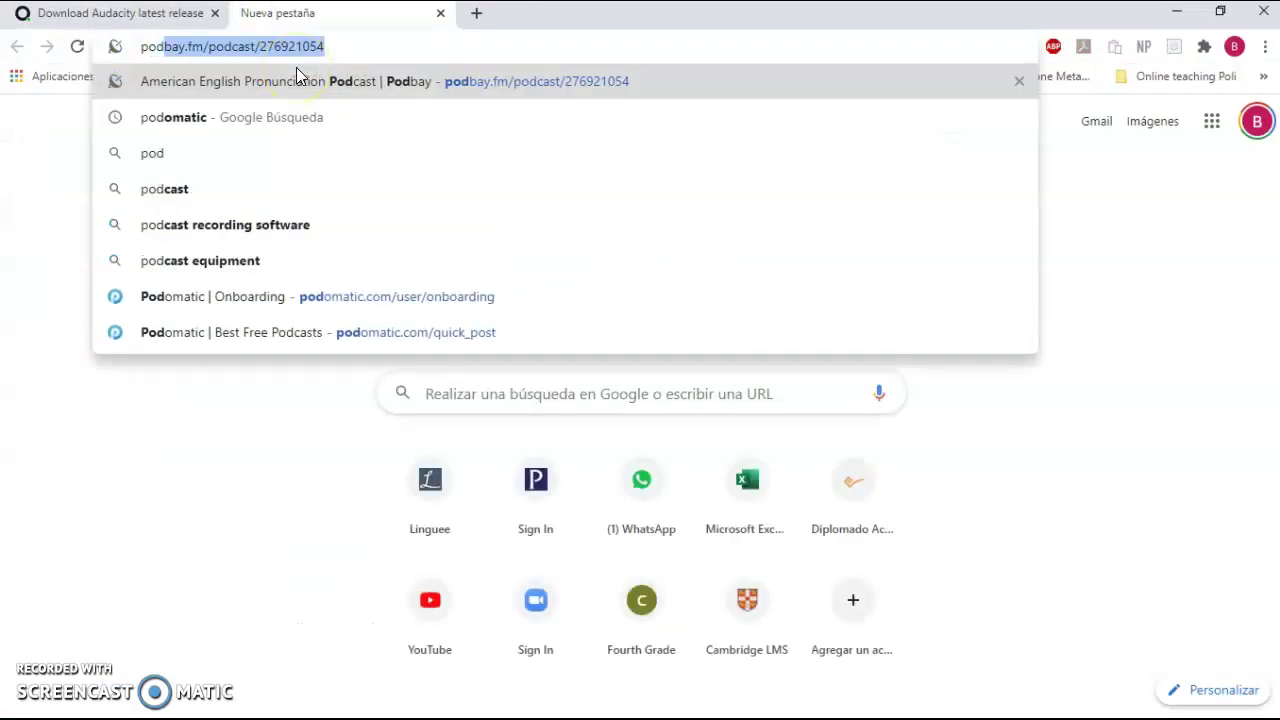
{"action": "type", "text": "a"}
{"action": "key", "text": "BackSpace"}
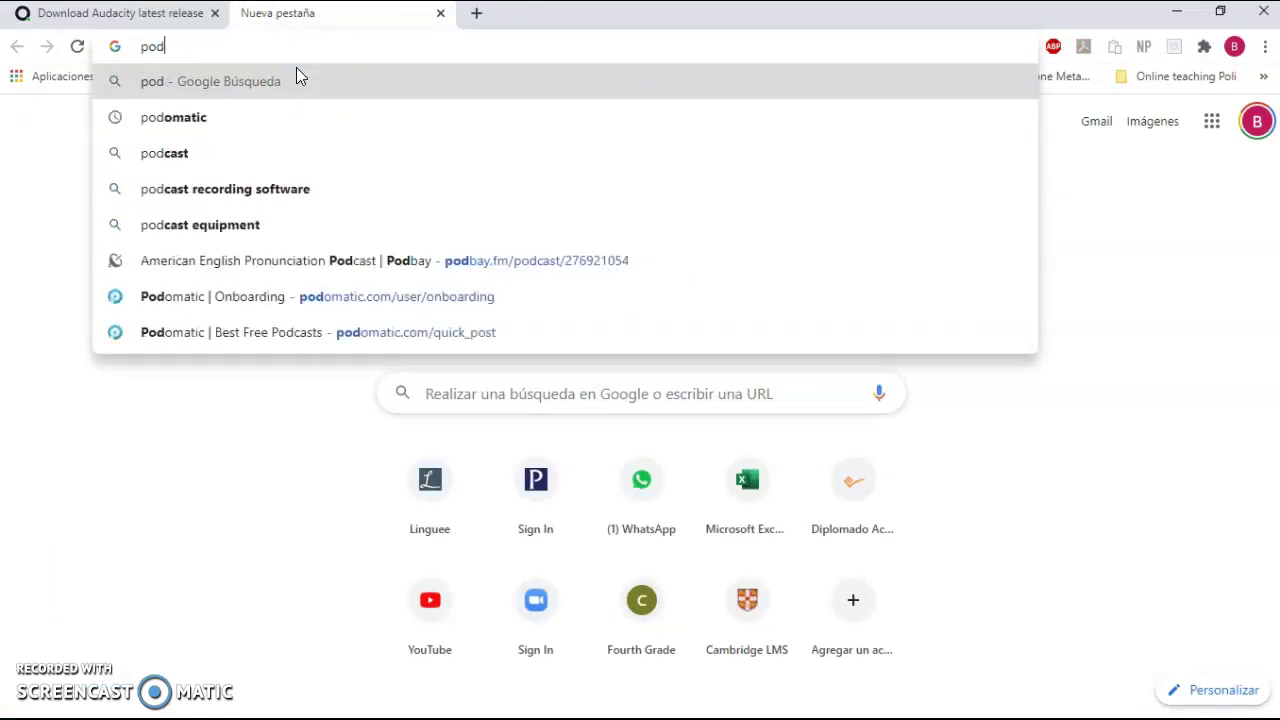
{"action": "key", "text": "Down"}
{"action": "key", "text": "Return"}
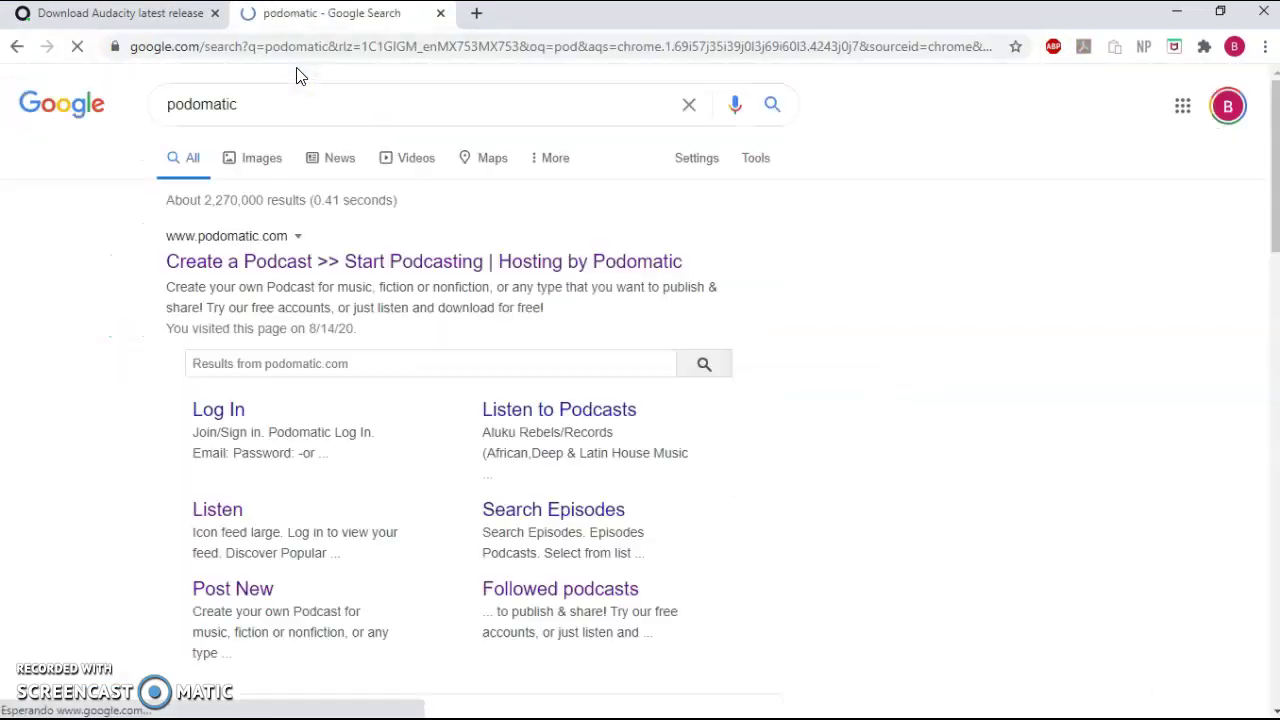
Step: Open the Podomatic website from the search results and log out of the signed-in account
{"action": "left_click", "coordinate": [410, 270]}
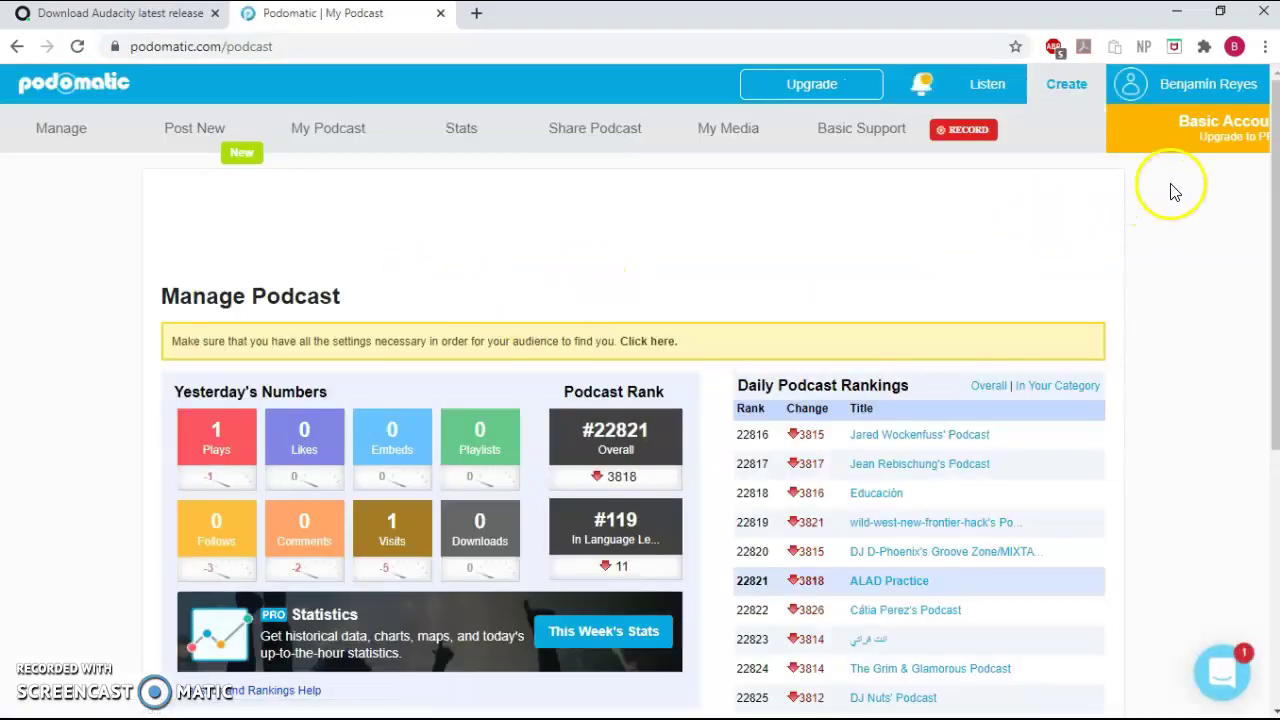
{"action": "left_click", "coordinate": [1190, 84]}
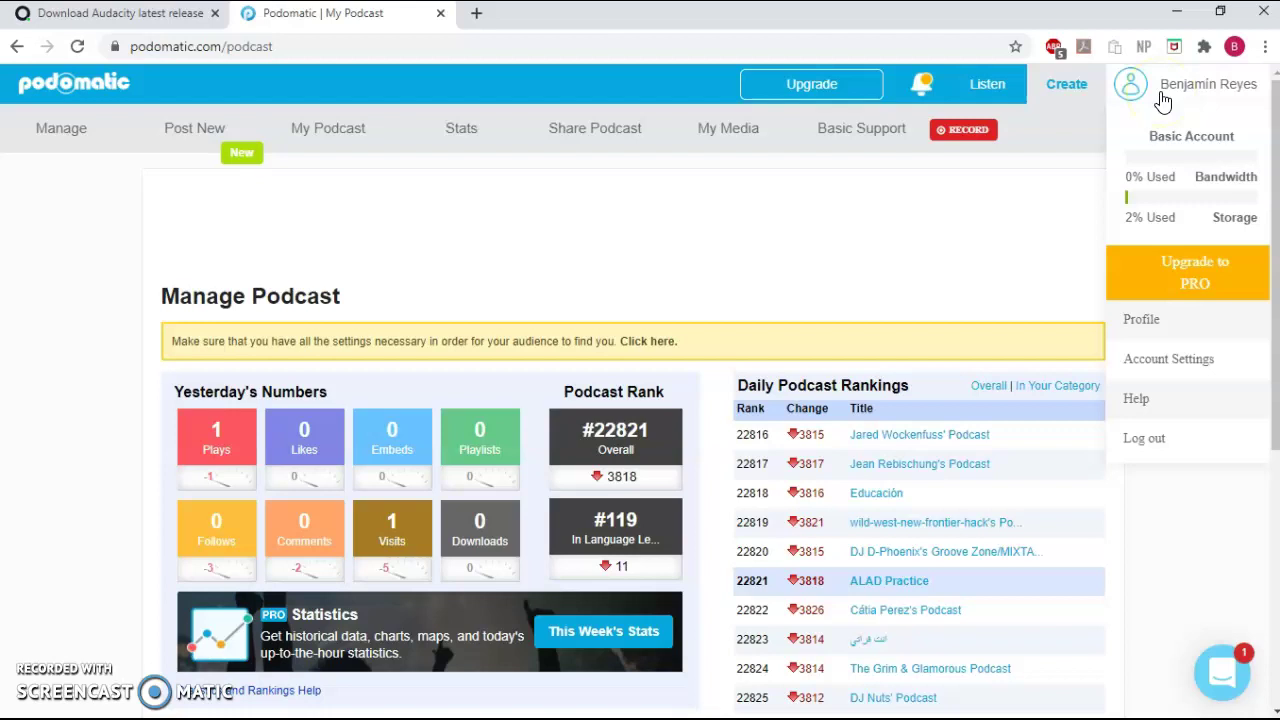
{"action": "left_click", "coordinate": [1145, 440]}
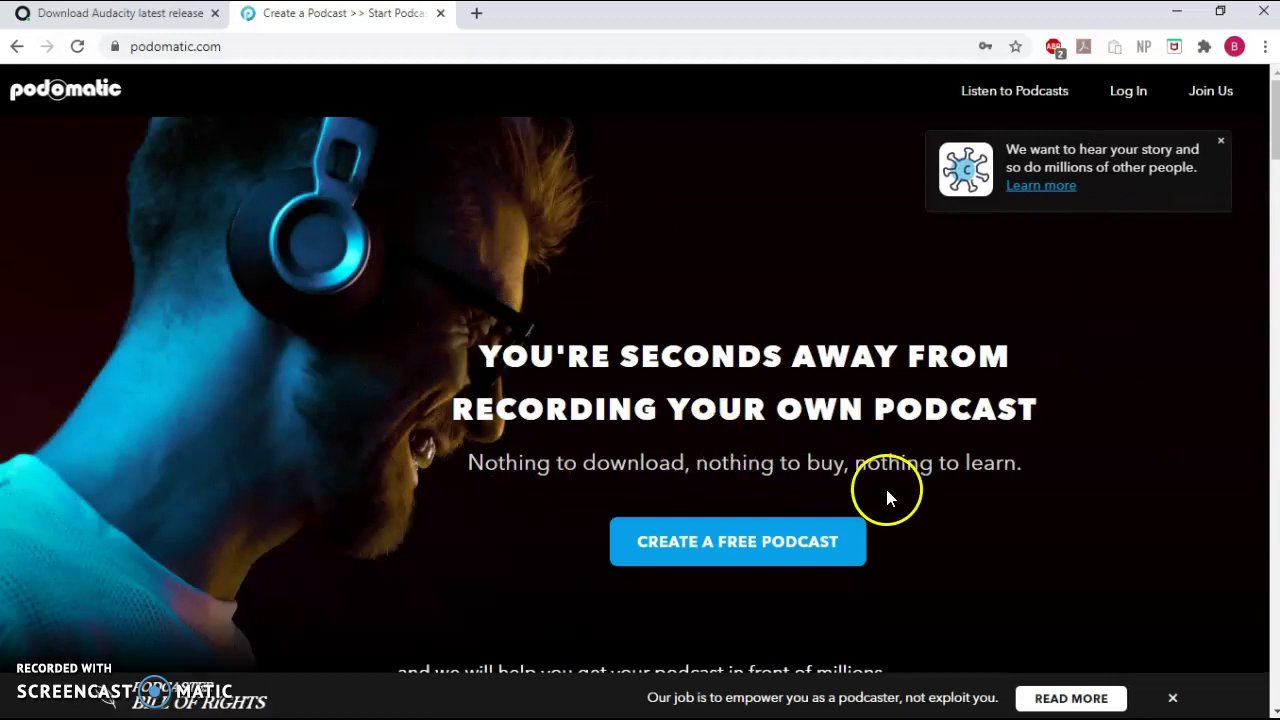
Step: Start creating a free podcast and open the email sign-up form to examine its name and e-mail fields
{"action": "left_click", "coordinate": [735, 548]}
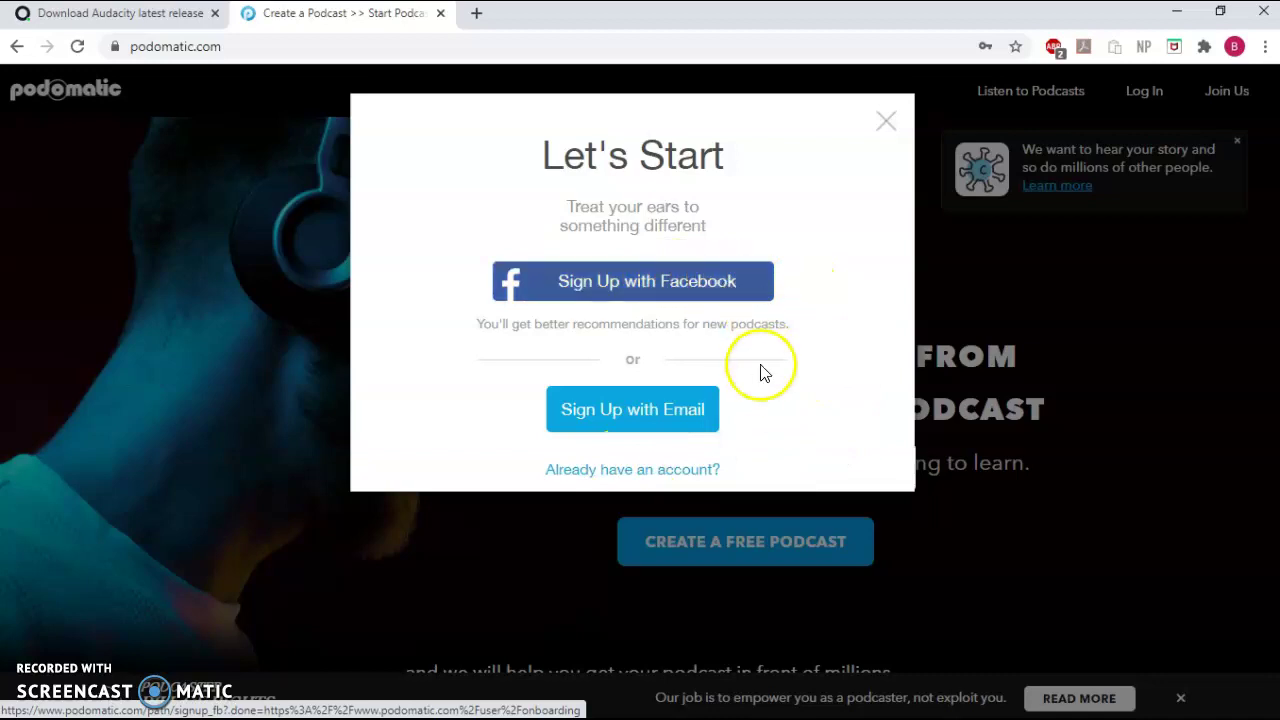
{"action": "left_click", "coordinate": [645, 416]}
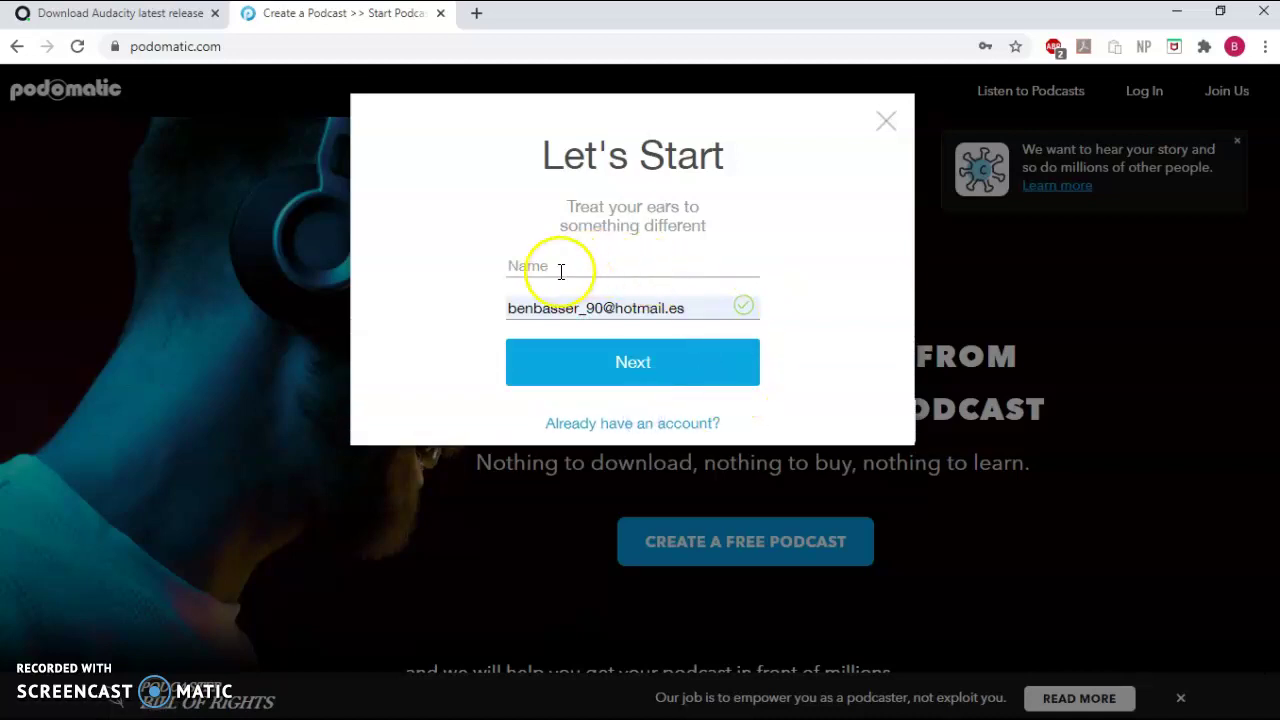
{"action": "left_click", "coordinate": [563, 264]}
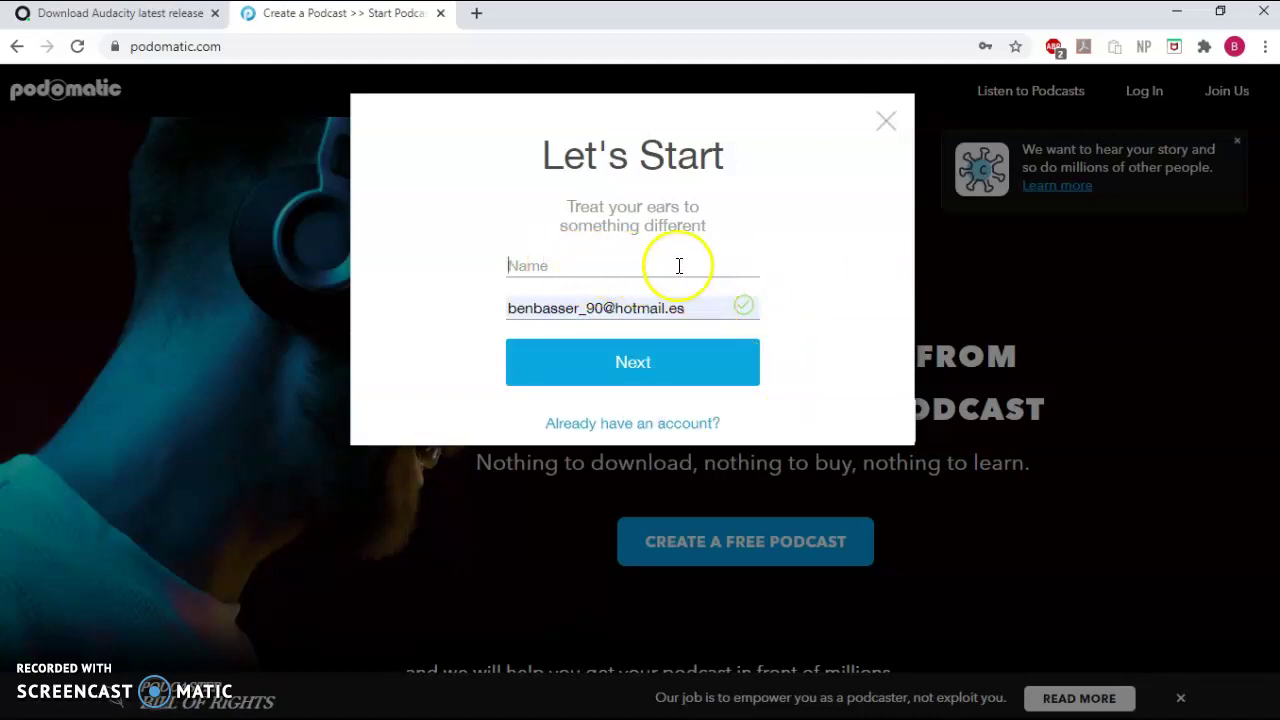
Step: Switch to the login form for existing accounts and log in by email with the prefilled credentials
{"action": "left_click", "coordinate": [625, 434]}
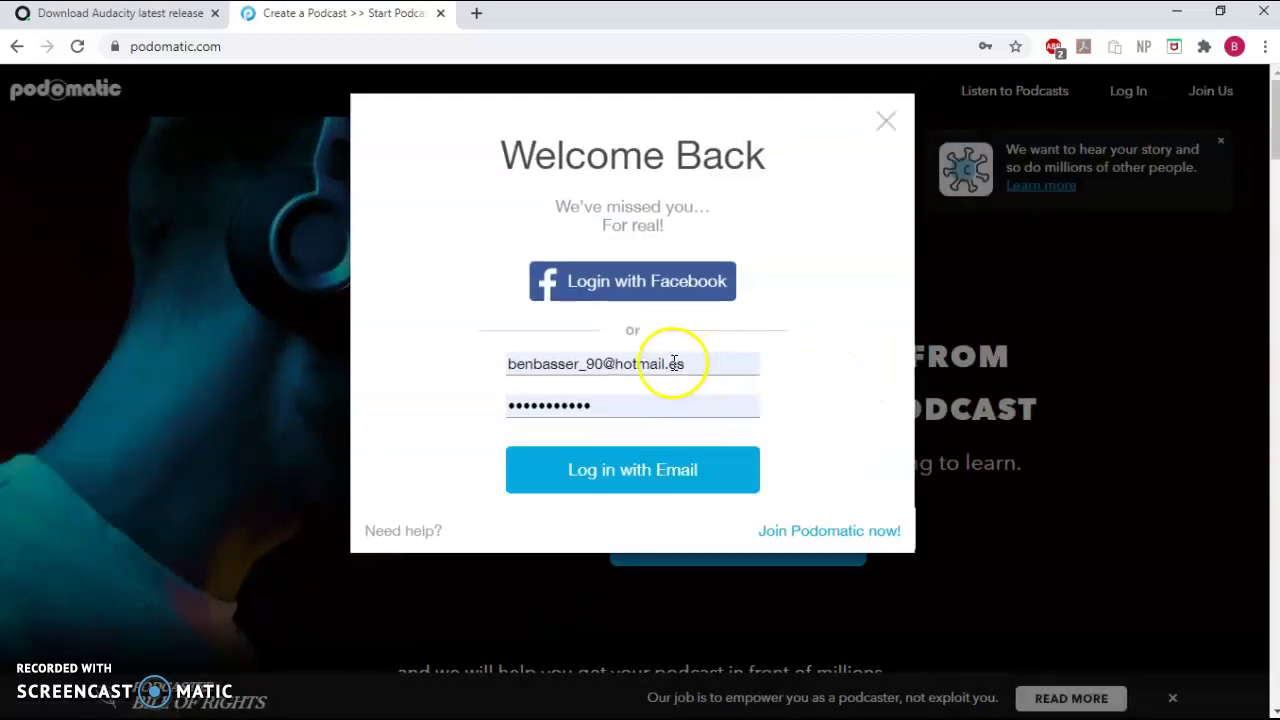
{"action": "left_click", "coordinate": [711, 366]}
{"action": "left_click", "coordinate": [834, 417]}
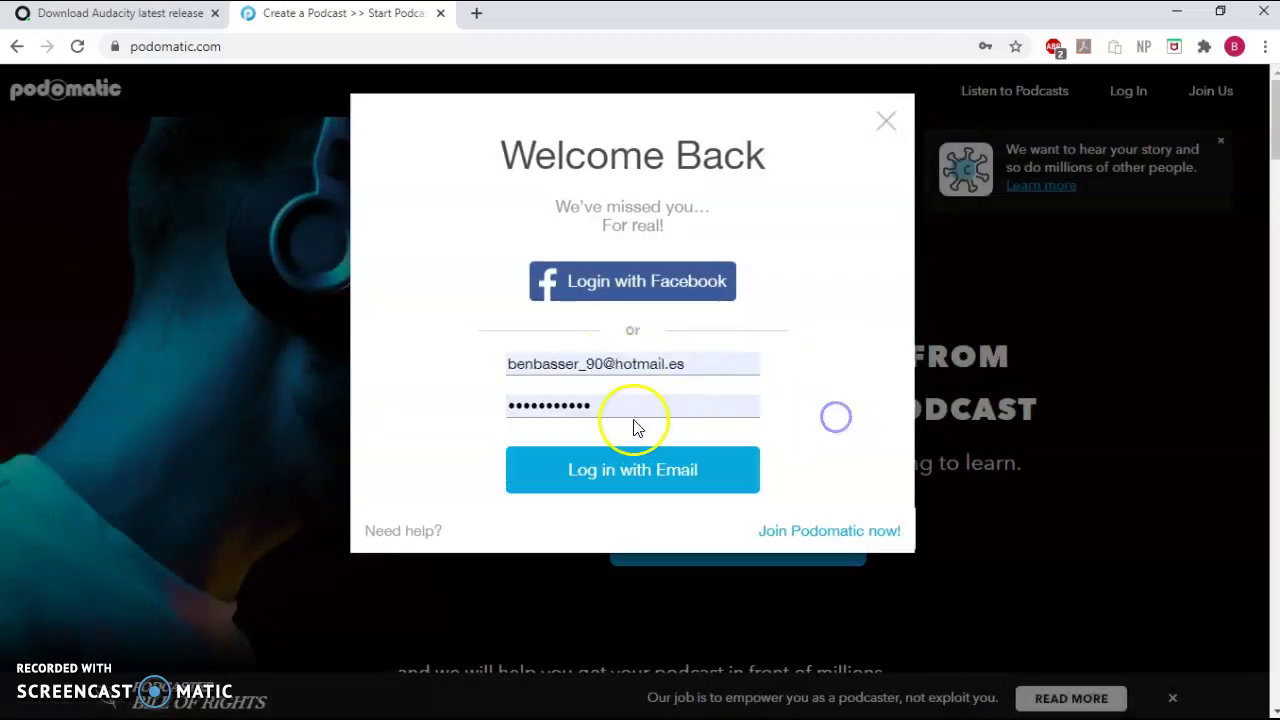
{"action": "left_click", "coordinate": [657, 480]}
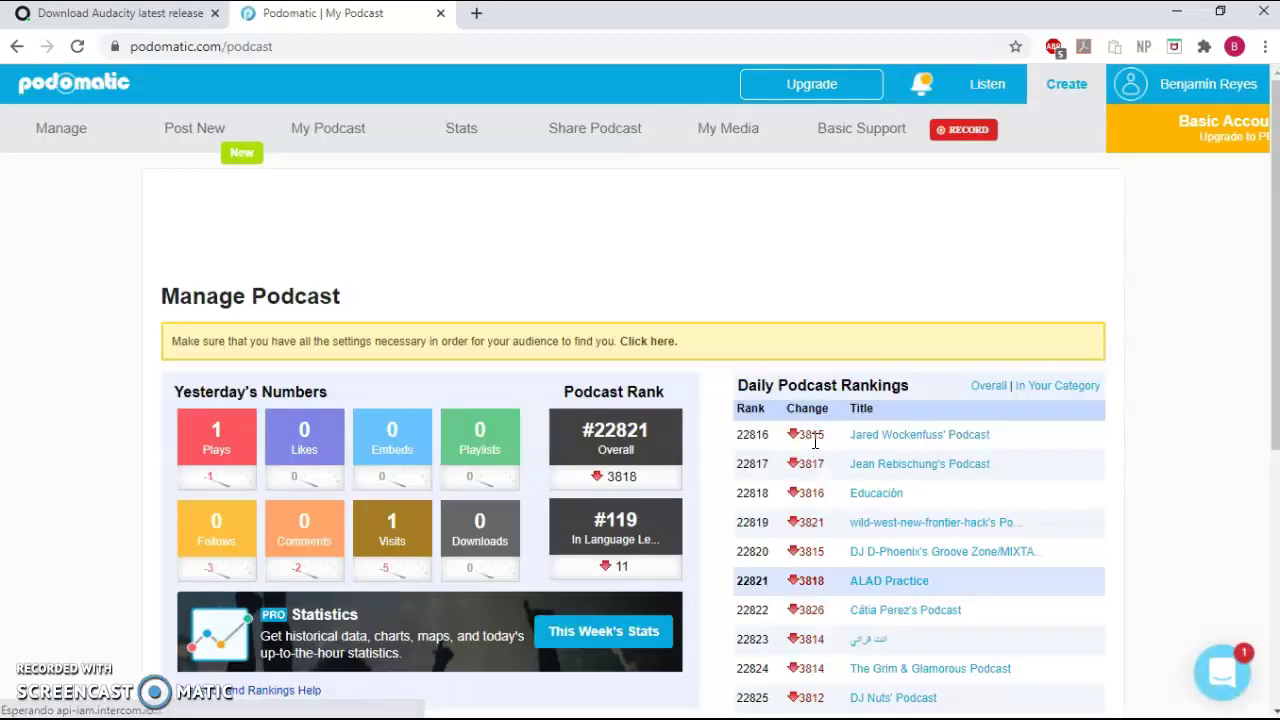
Step: Look over the new-post and account options, and examine the account's profile page
{"action": "left_click", "coordinate": [700, 344]}
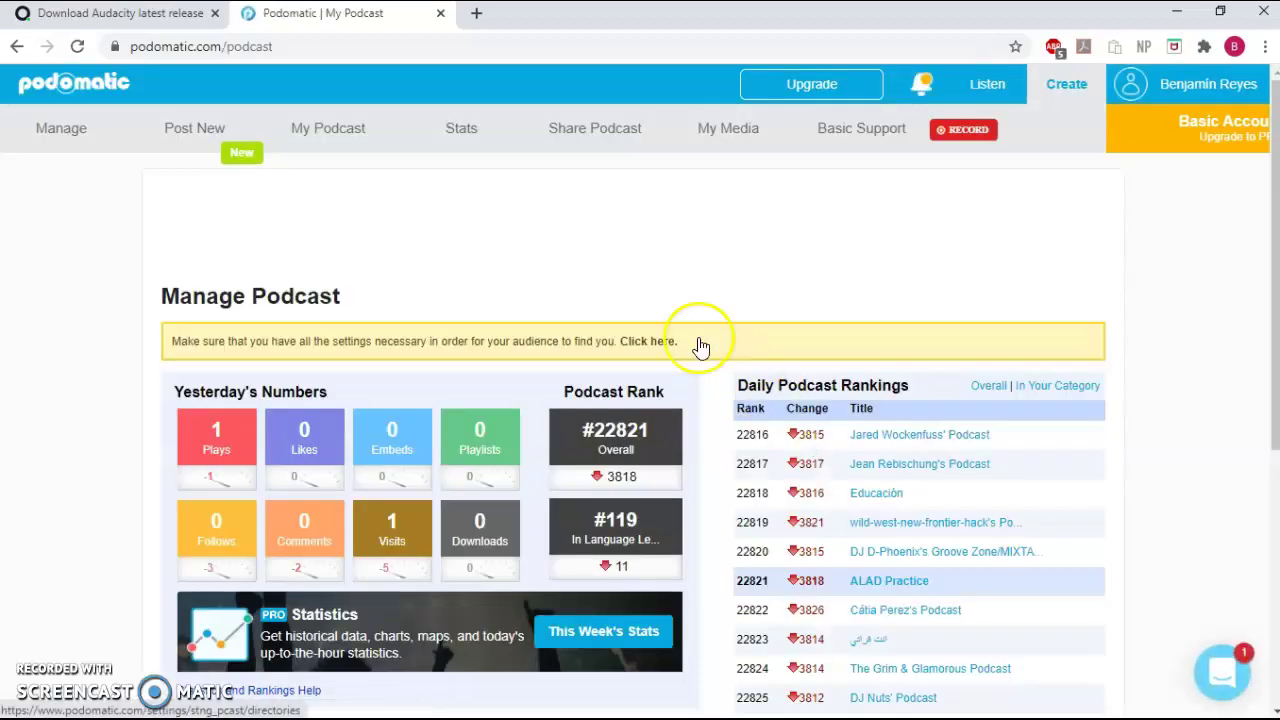
{"action": "mouse_move", "coordinate": [203, 131]}
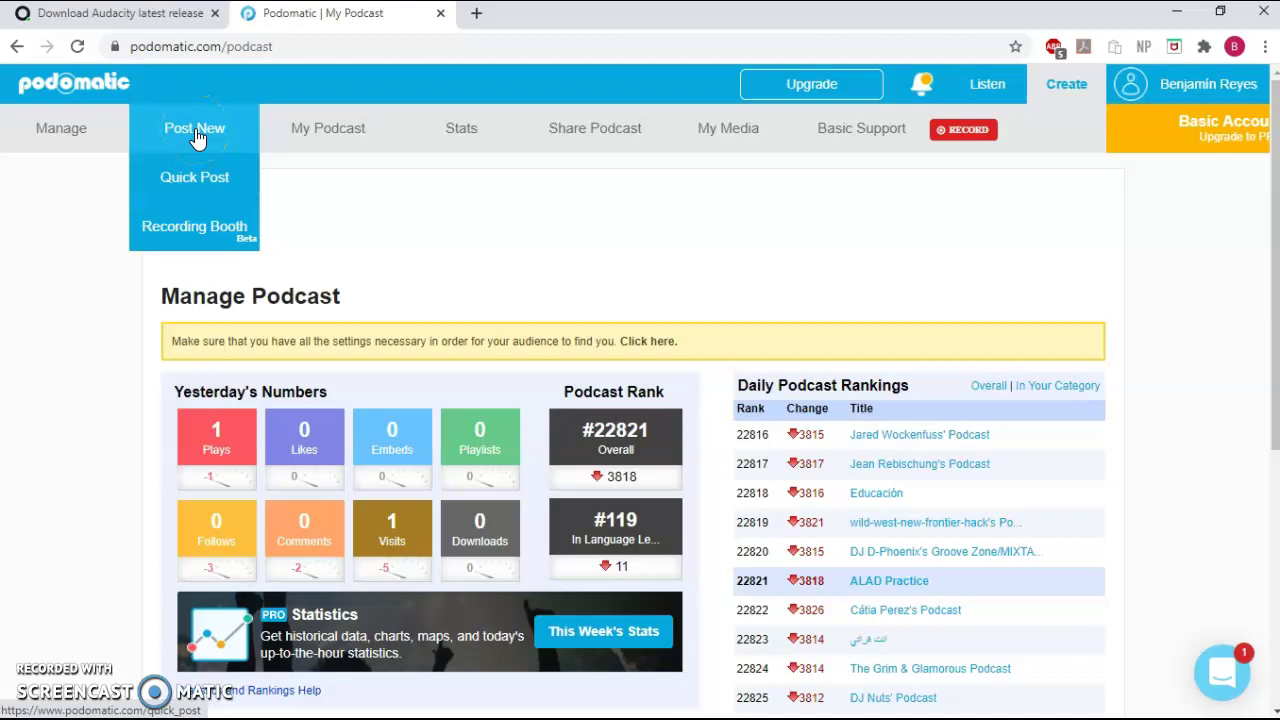
{"action": "mouse_move", "coordinate": [1177, 80]}
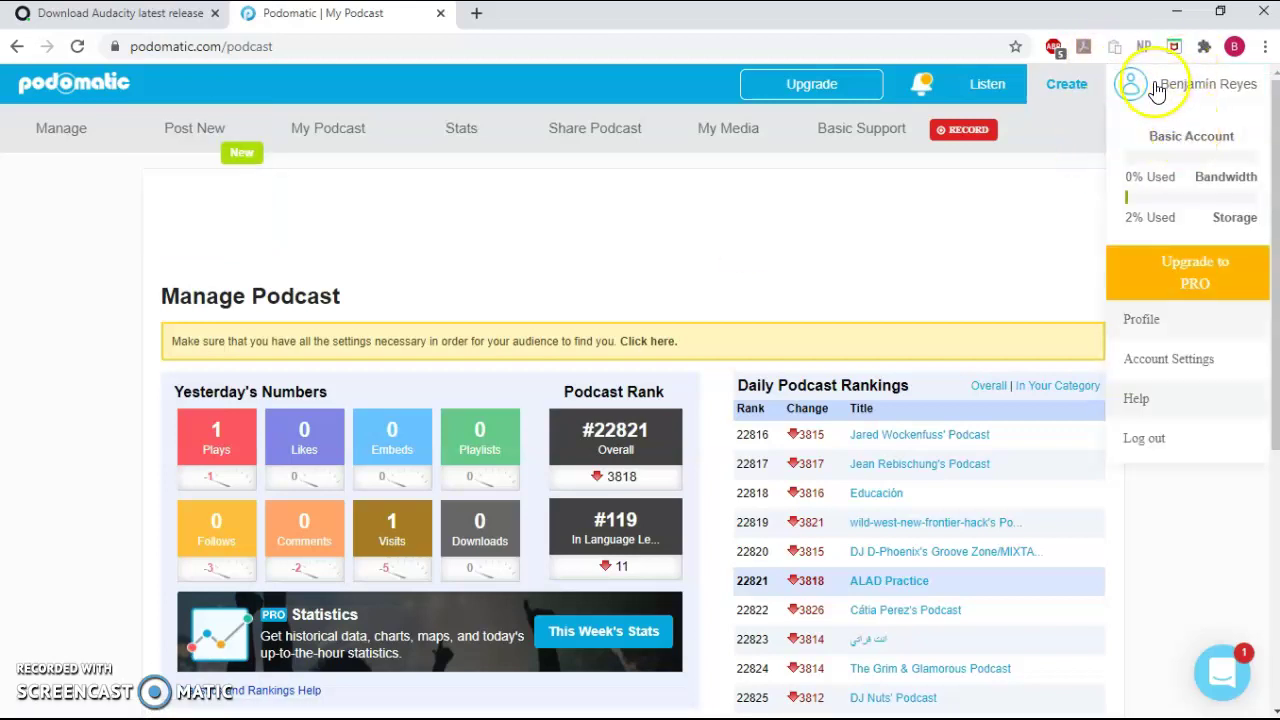
{"action": "left_click", "coordinate": [1143, 322]}
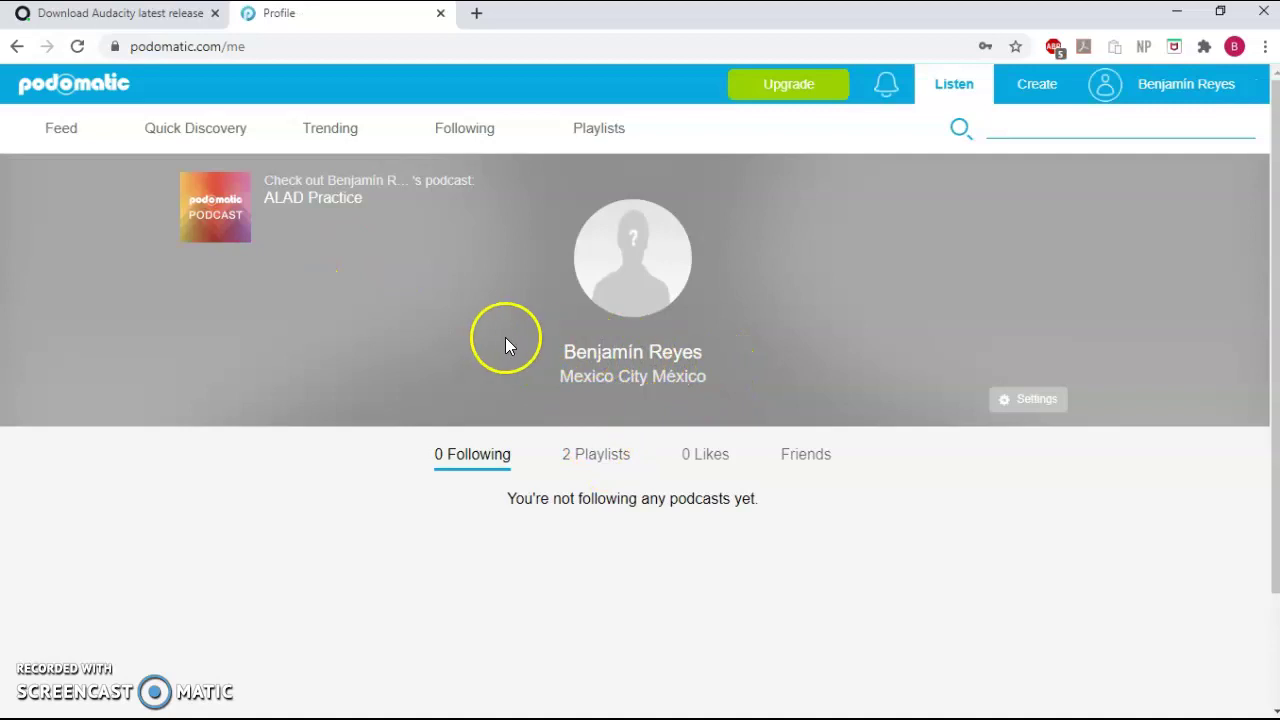
{"action": "scroll", "coordinate": [679, 384], "scroll_direction": "down", "scroll_amount": 1}
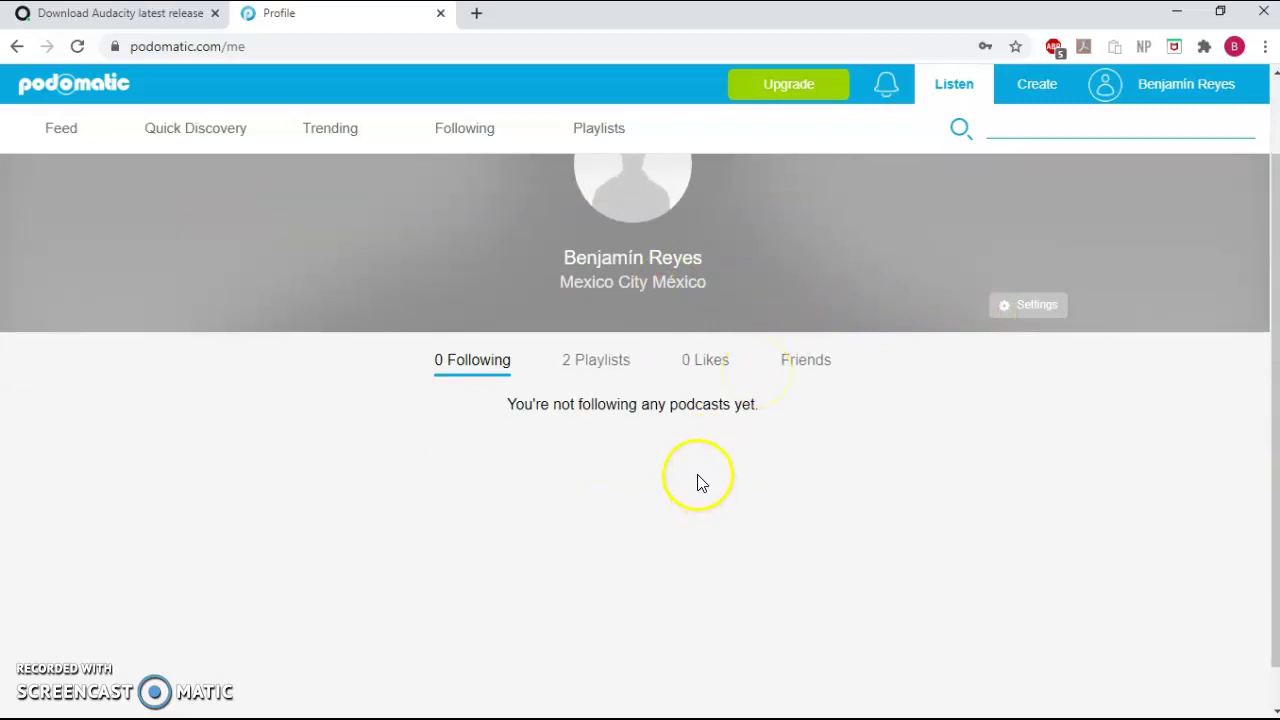
{"action": "scroll", "coordinate": [910, 434], "scroll_direction": "up", "scroll_amount": 1}
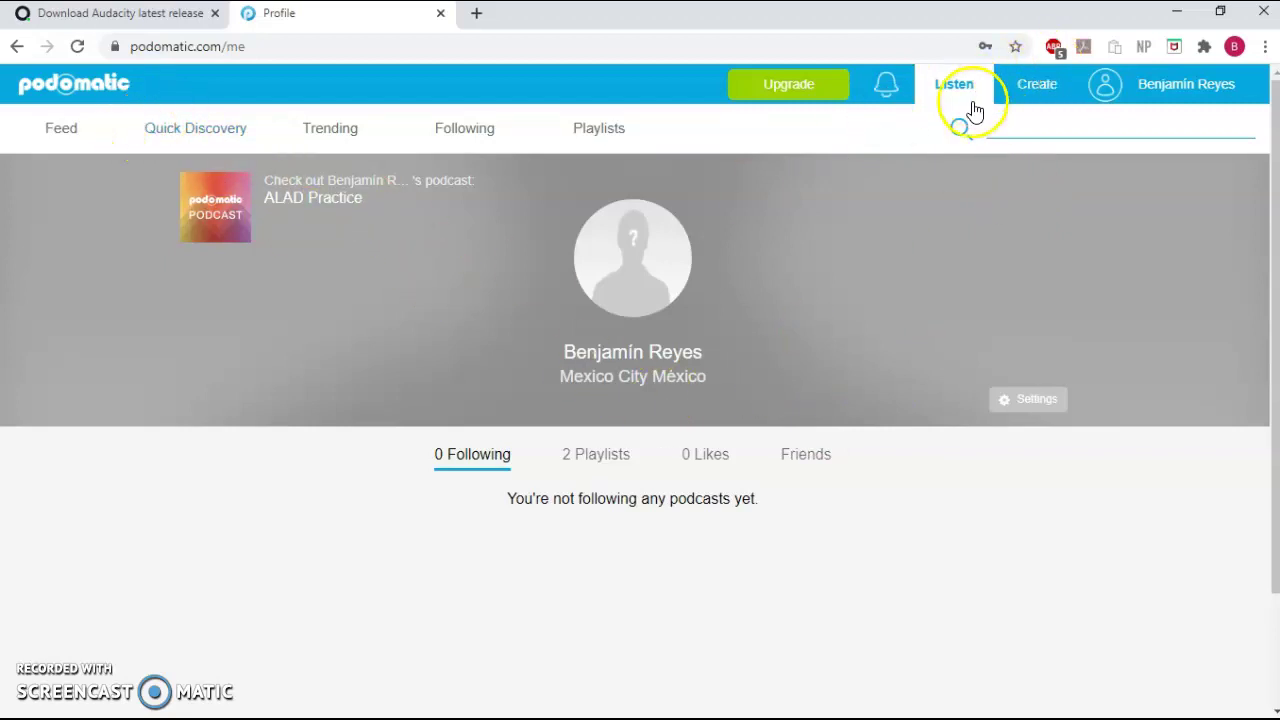
{"action": "mouse_move", "coordinate": [1123, 93]}
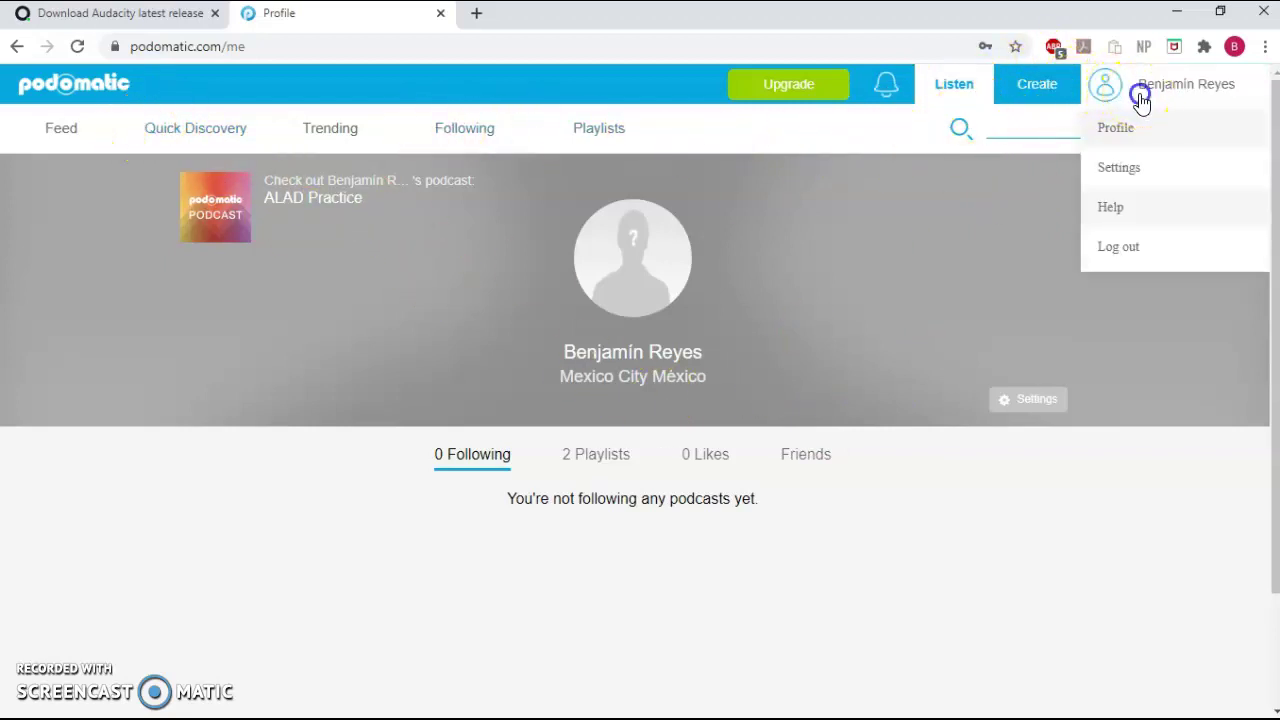
Step: Start a new episode post and upload Podcast.mp3 from the Audacity folder in Documentos as its media file
{"action": "left_click", "coordinate": [1040, 88]}
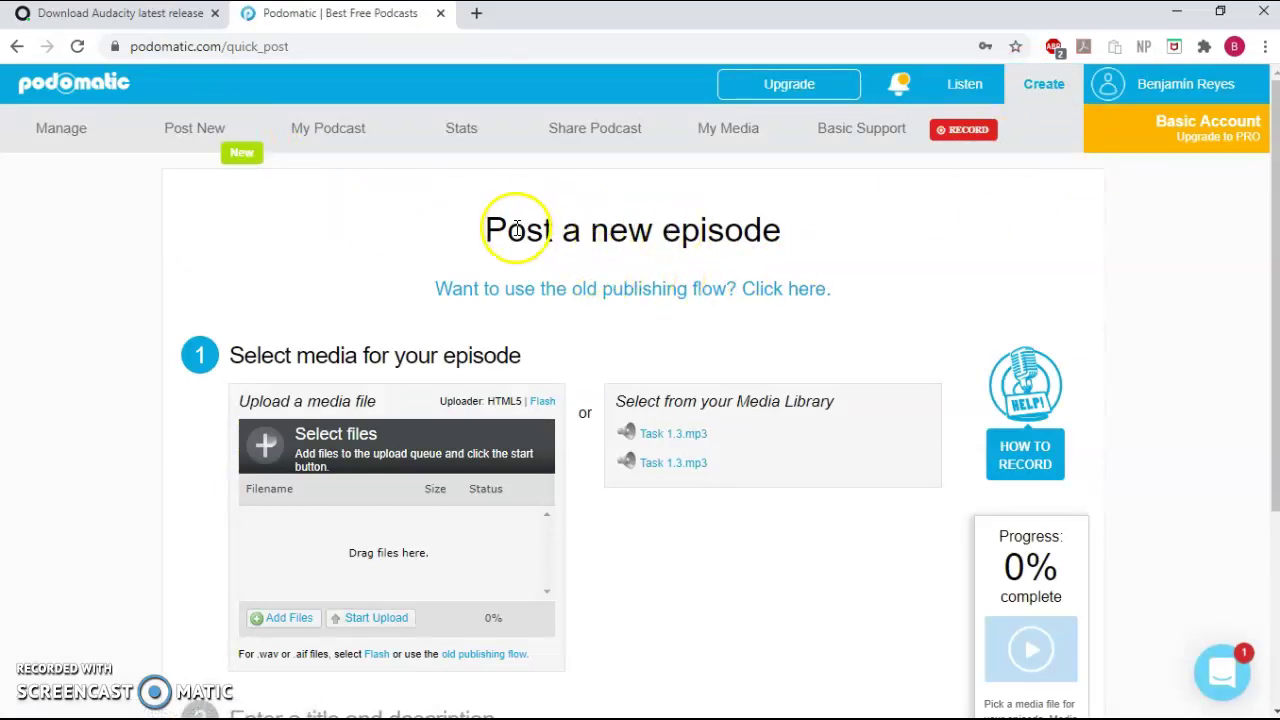
{"action": "scroll", "coordinate": [870, 300], "scroll_direction": "down", "scroll_amount": 1}
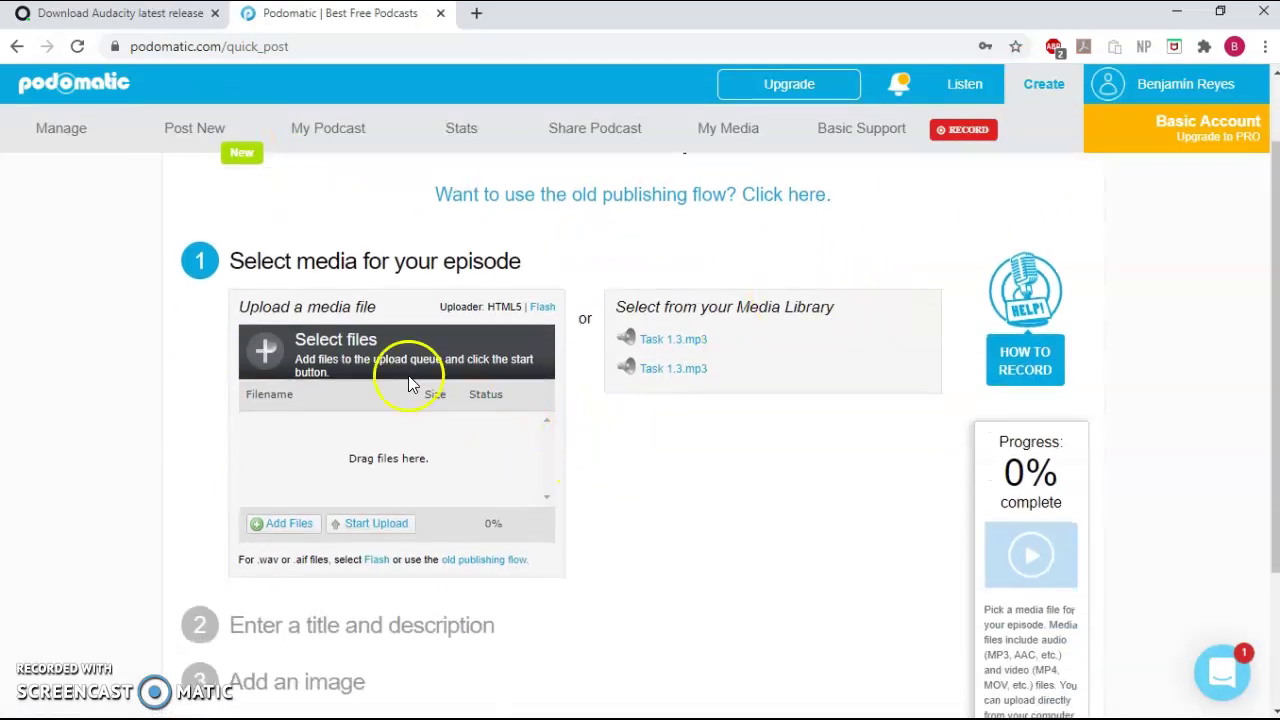
{"action": "left_click", "coordinate": [285, 530]}
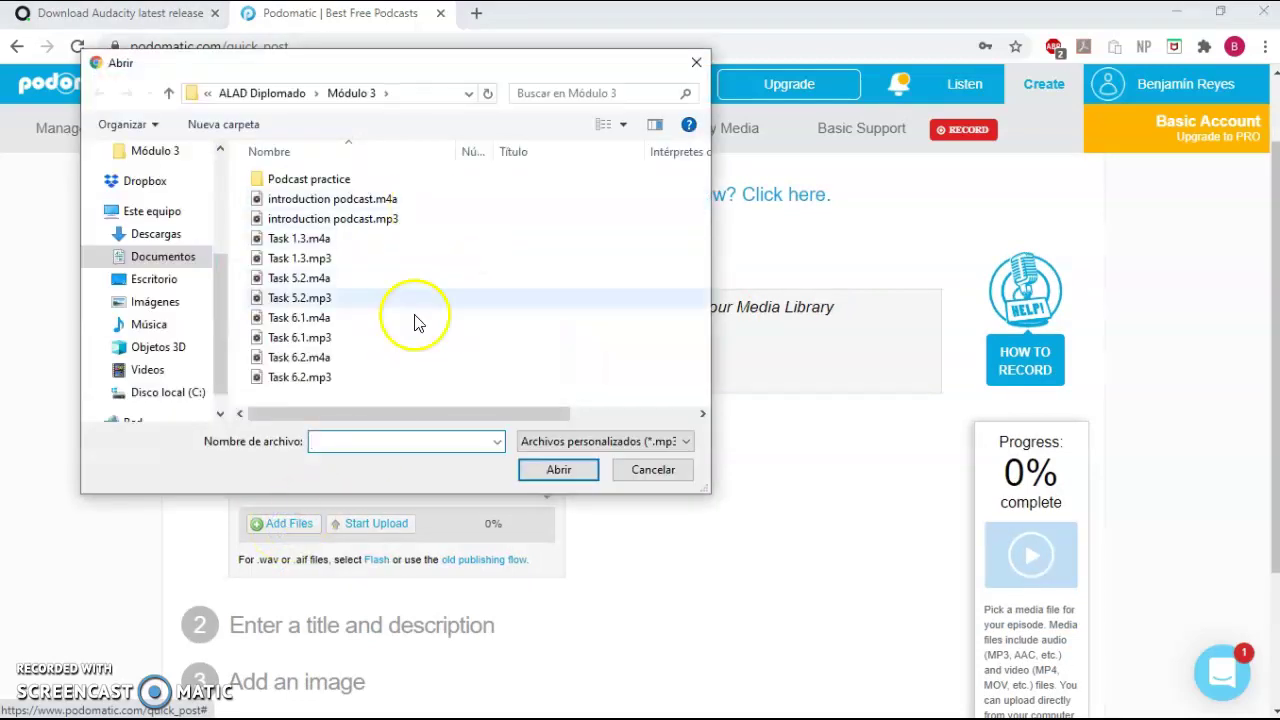
{"action": "left_click", "coordinate": [163, 256]}
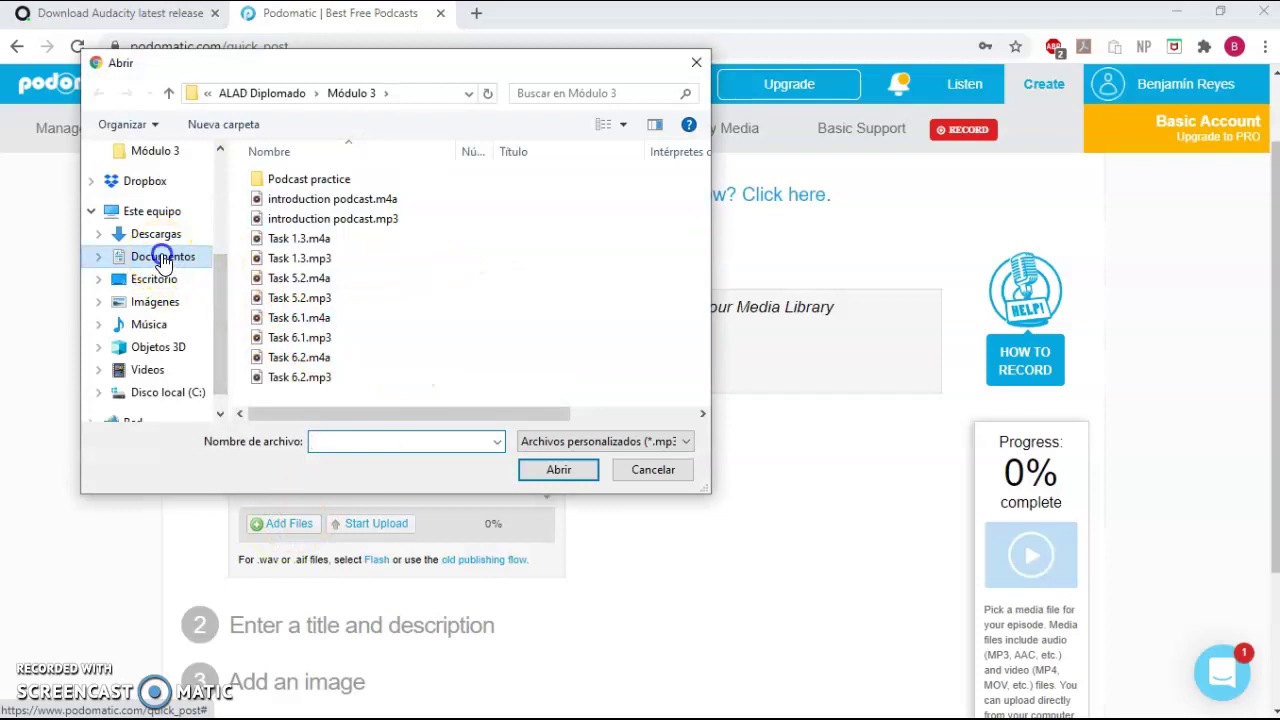
{"action": "double_click", "coordinate": [320, 240]}
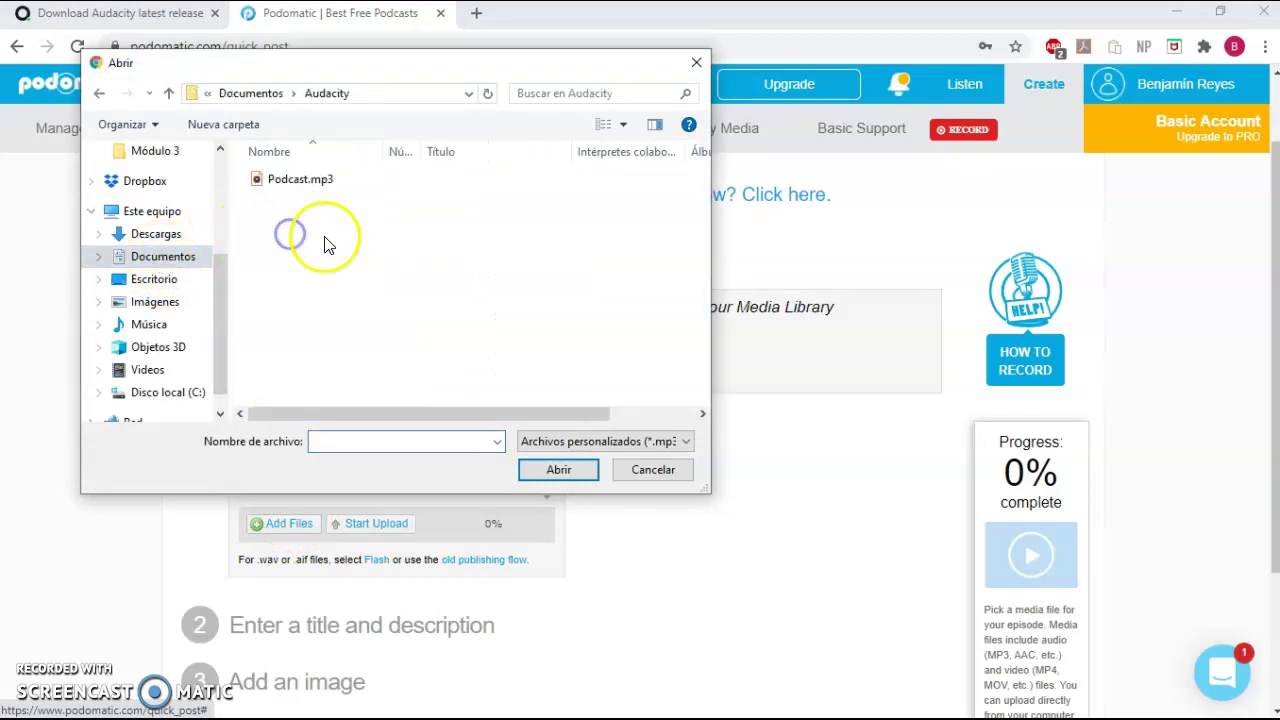
{"action": "double_click", "coordinate": [314, 180]}
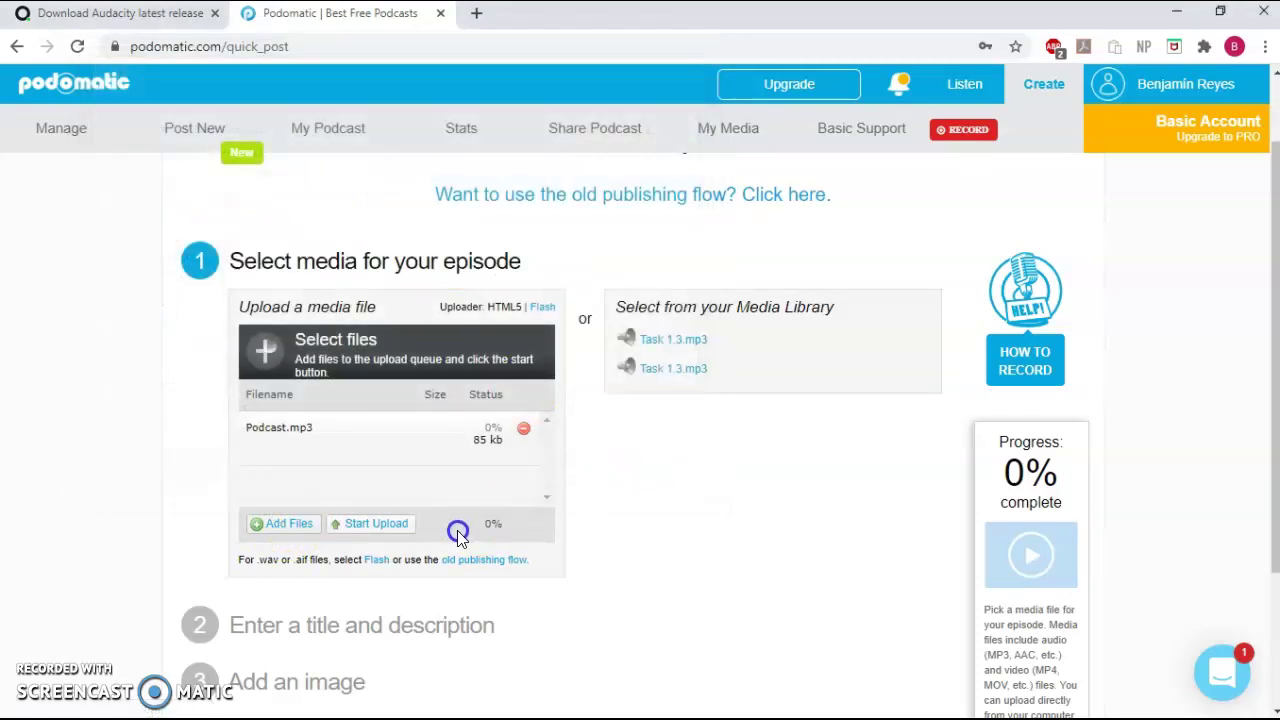
{"action": "left_click", "coordinate": [355, 527]}
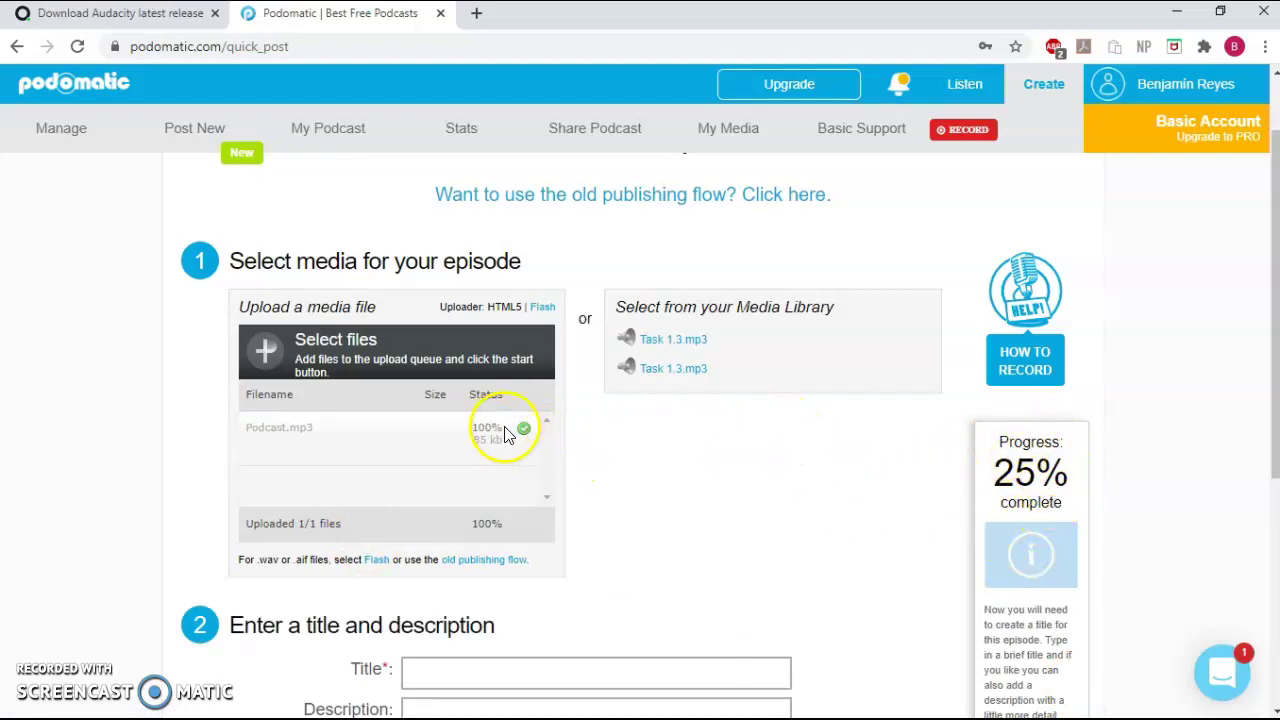
Step: Title the episode "Podcast test" and enter the description "This is a test."
{"action": "scroll", "coordinate": [500, 427], "scroll_direction": "down", "scroll_amount": 2}
{"action": "left_click", "coordinate": [570, 486]}
{"action": "type", "text": "P[o"}
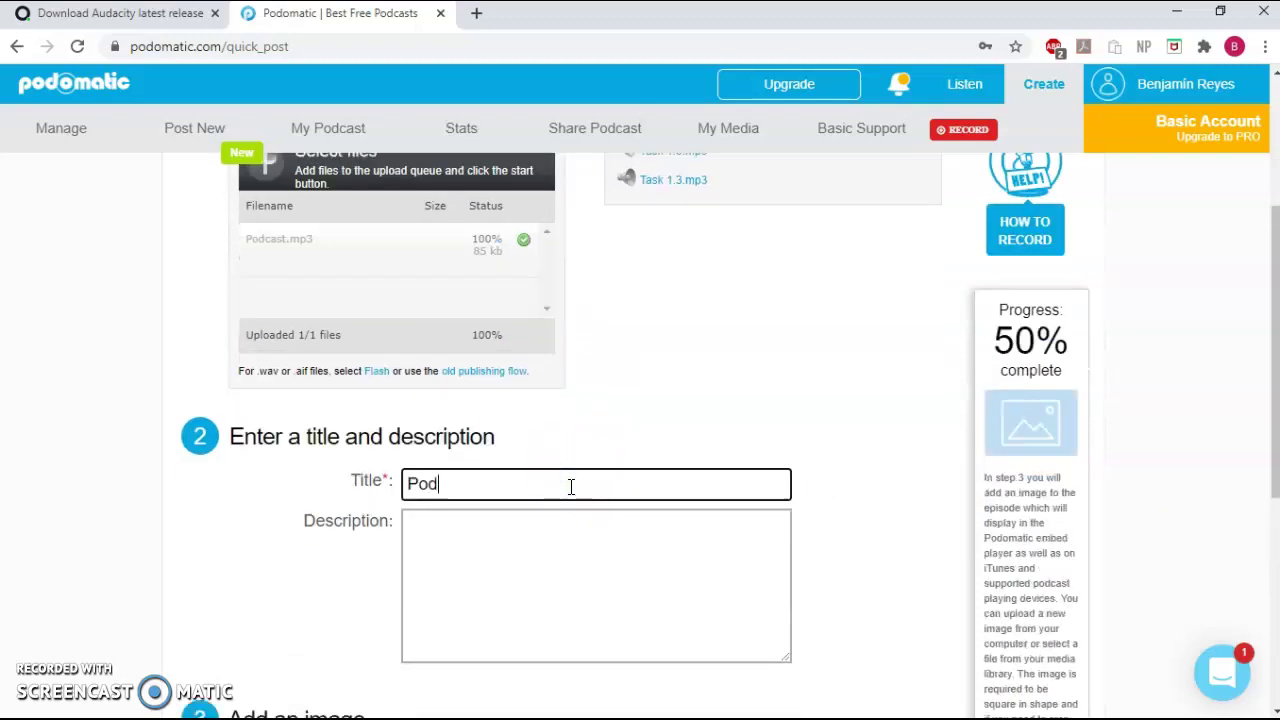
{"action": "left_click", "coordinate": [577, 592]}
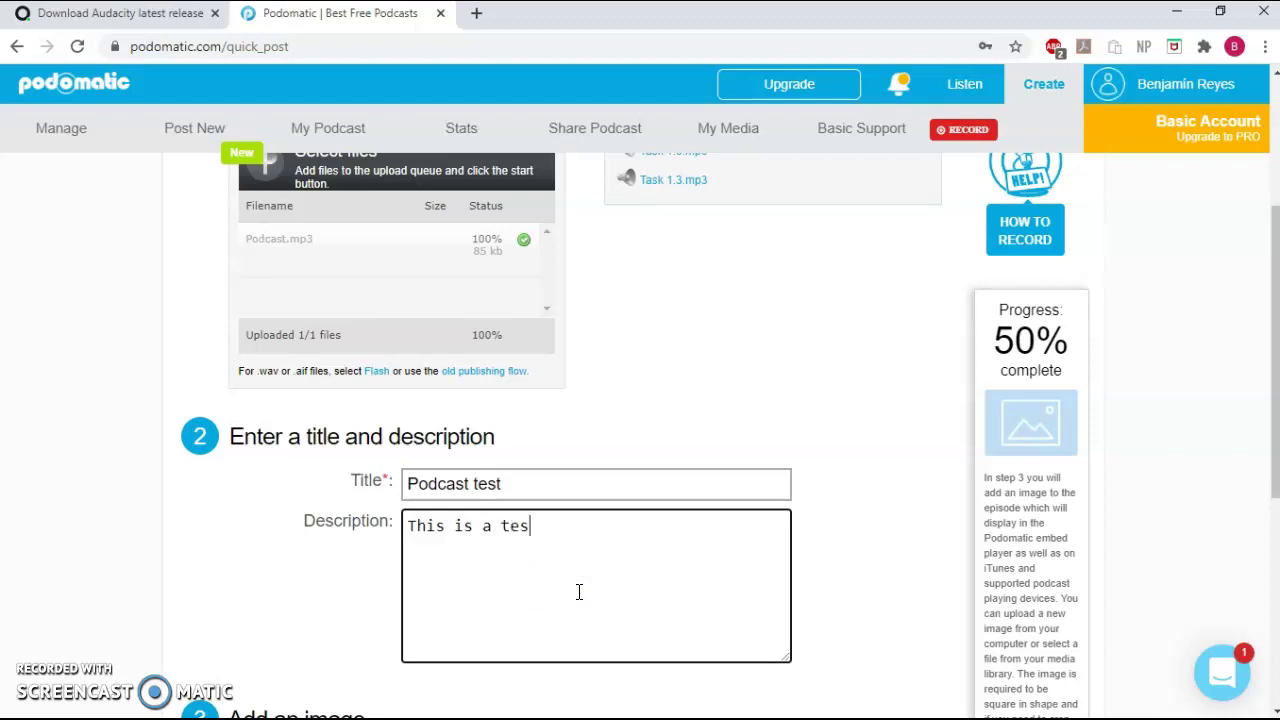
Step: Skip the episode image and continue to the publishing stage with the Music quality level
{"action": "scroll", "coordinate": [580, 590], "scroll_direction": "down", "scroll_amount": 3}
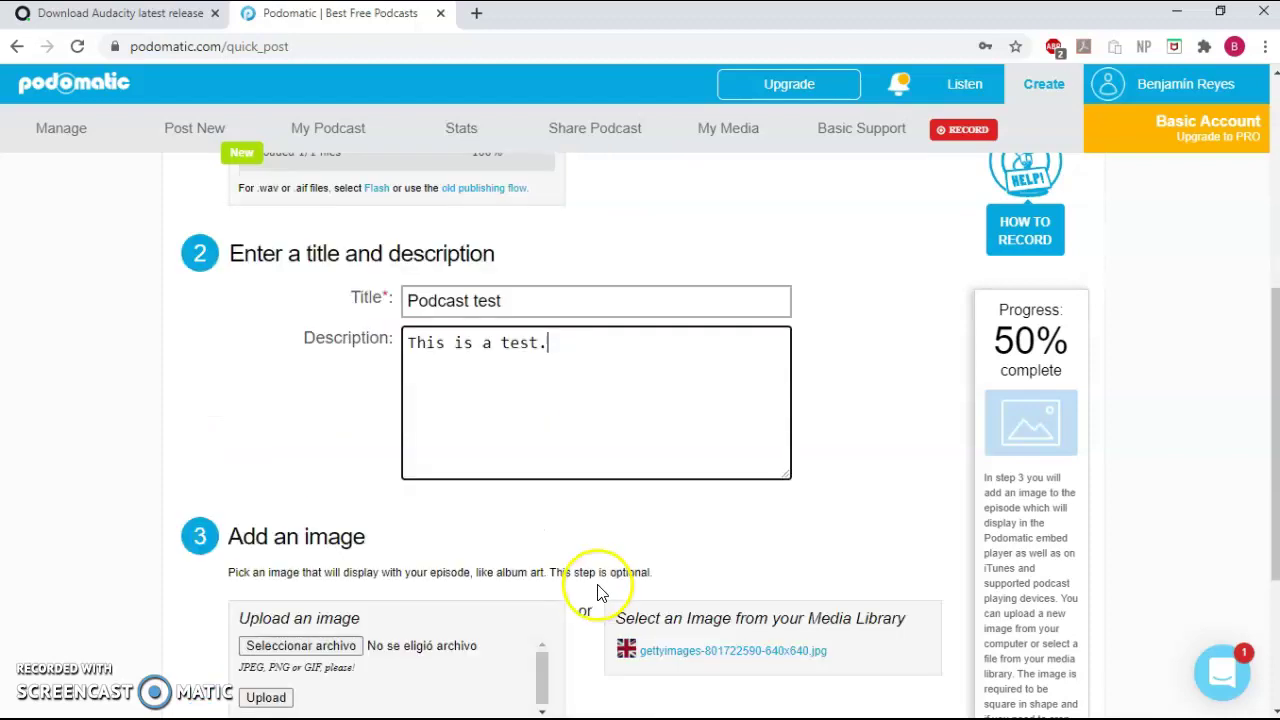
{"action": "scroll", "coordinate": [568, 520], "scroll_direction": "down", "scroll_amount": 1}
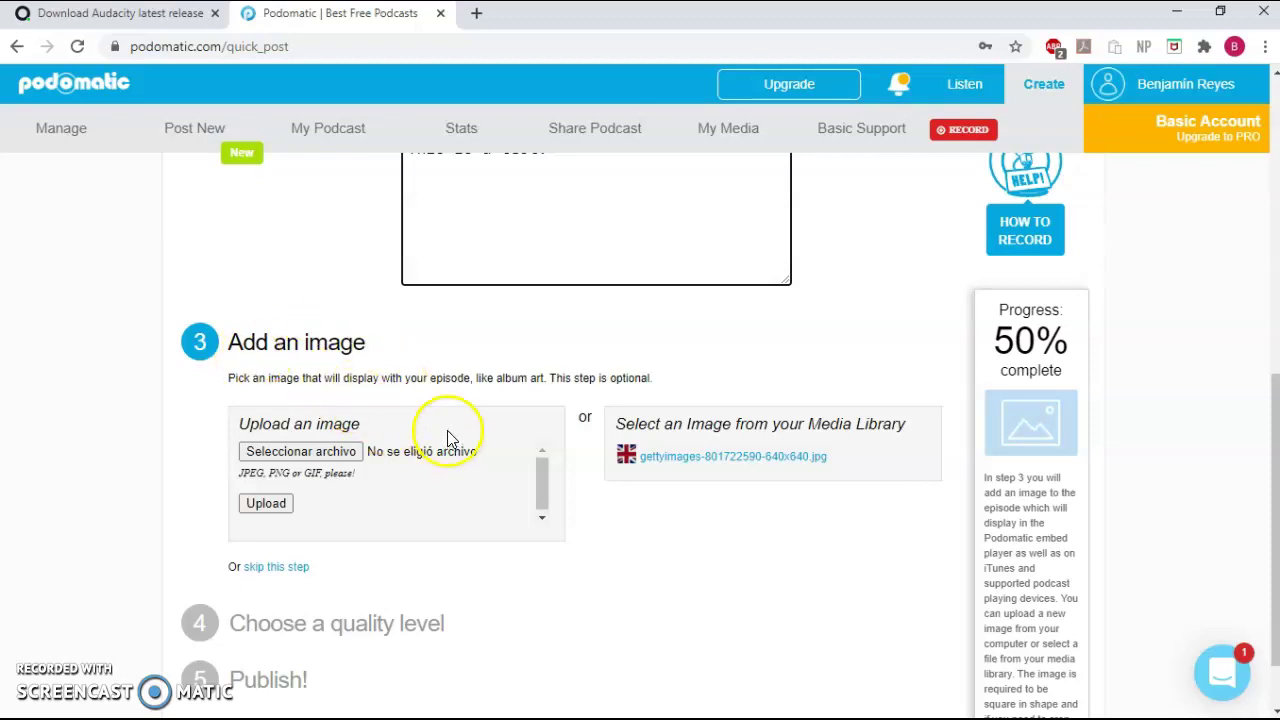
{"action": "left_click", "coordinate": [301, 567]}
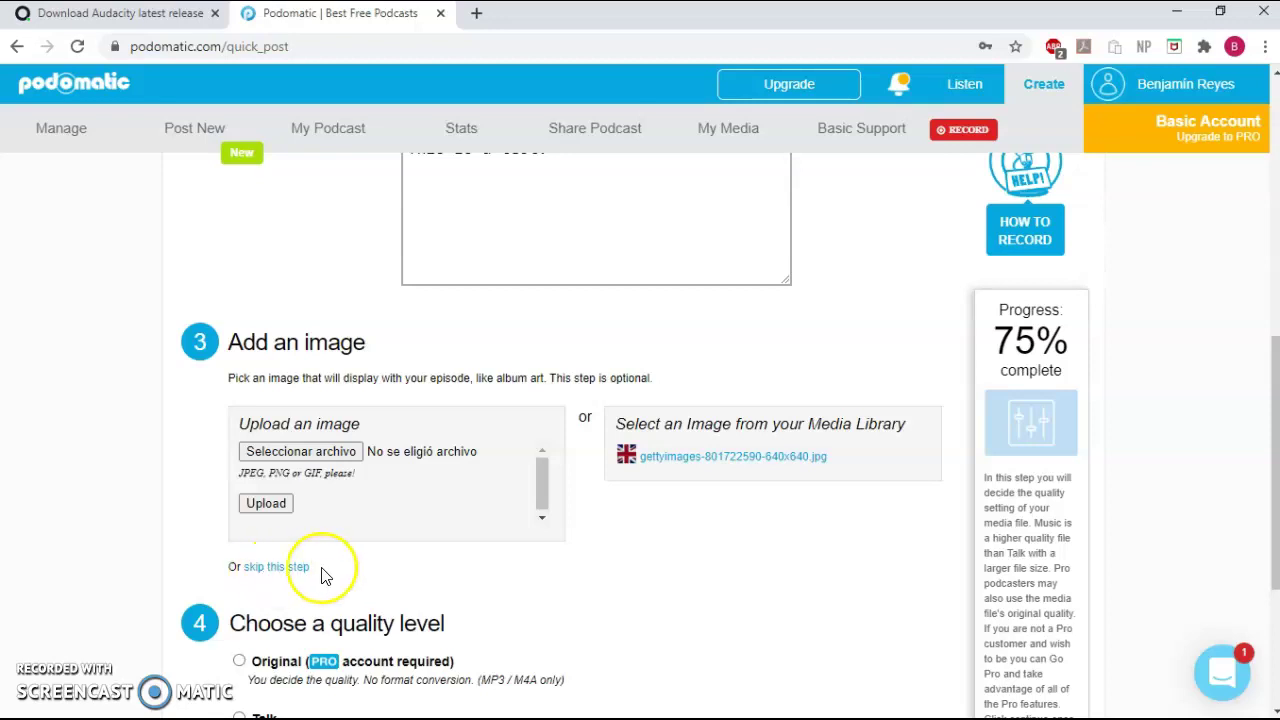
{"action": "scroll", "coordinate": [369, 569], "scroll_direction": "down", "scroll_amount": 1}
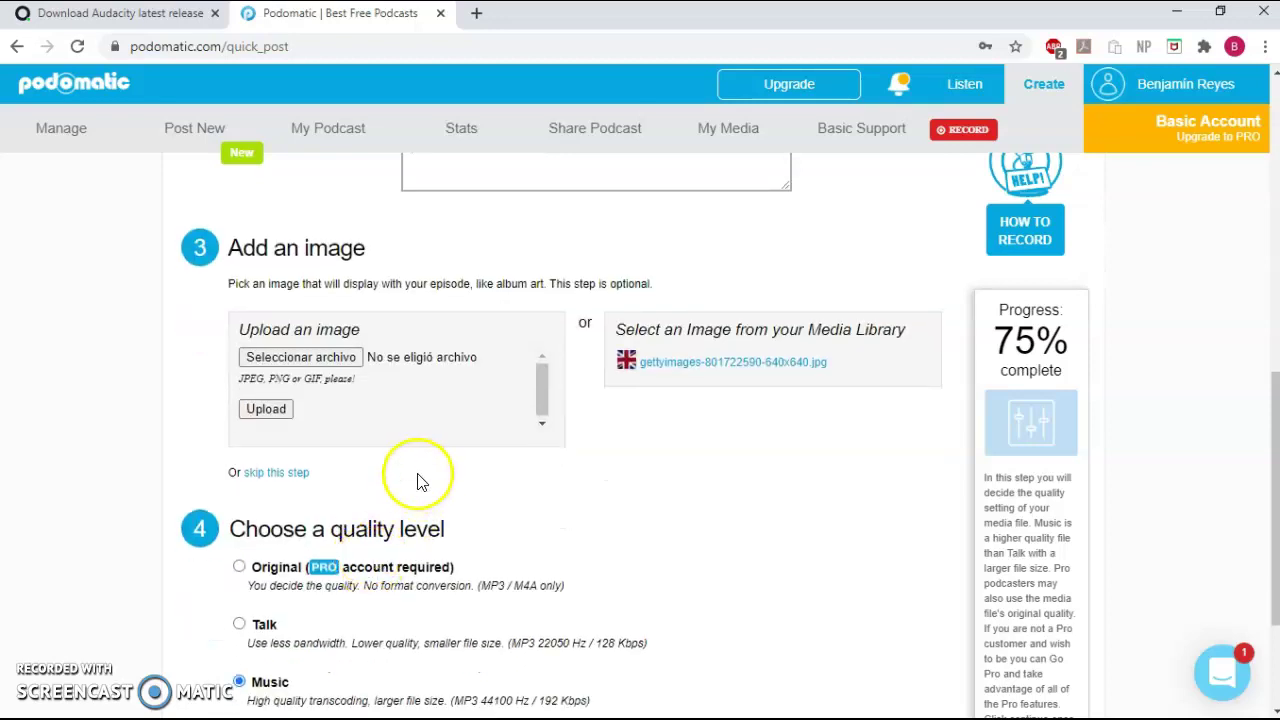
{"action": "scroll", "coordinate": [418, 480], "scroll_direction": "down", "scroll_amount": 1}
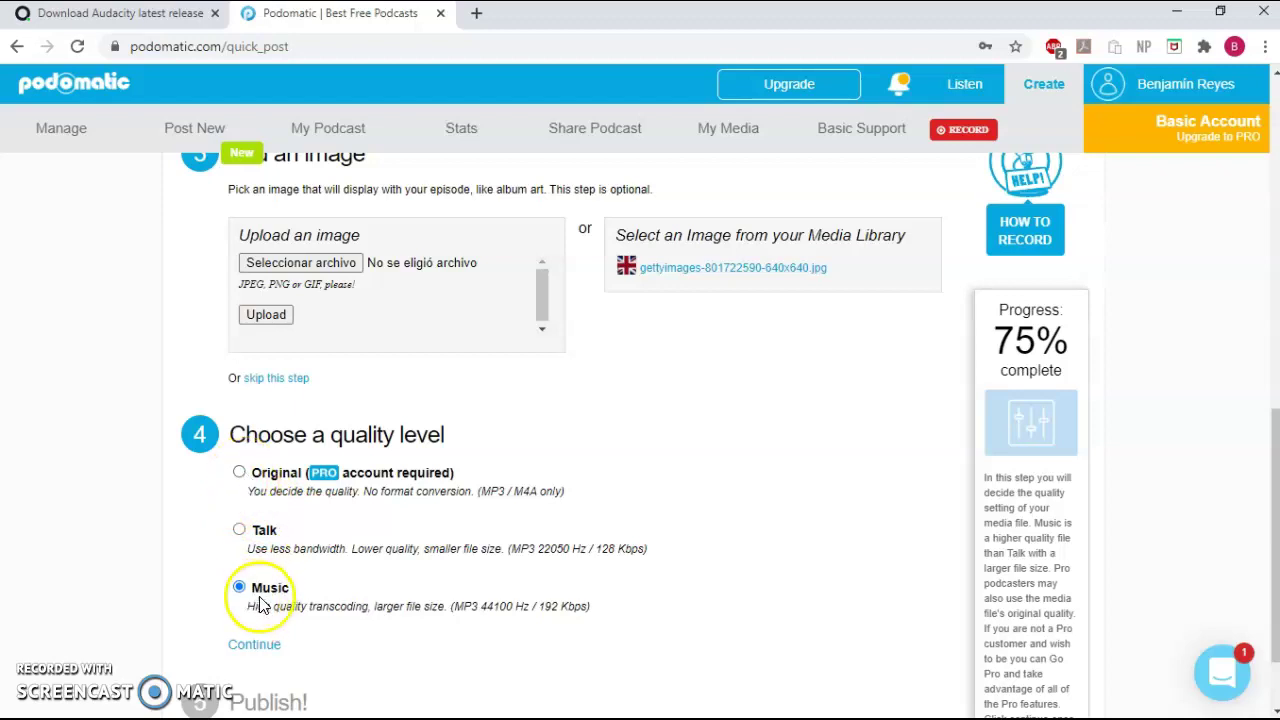
{"action": "scroll", "coordinate": [440, 605], "scroll_direction": "down", "scroll_amount": 1}
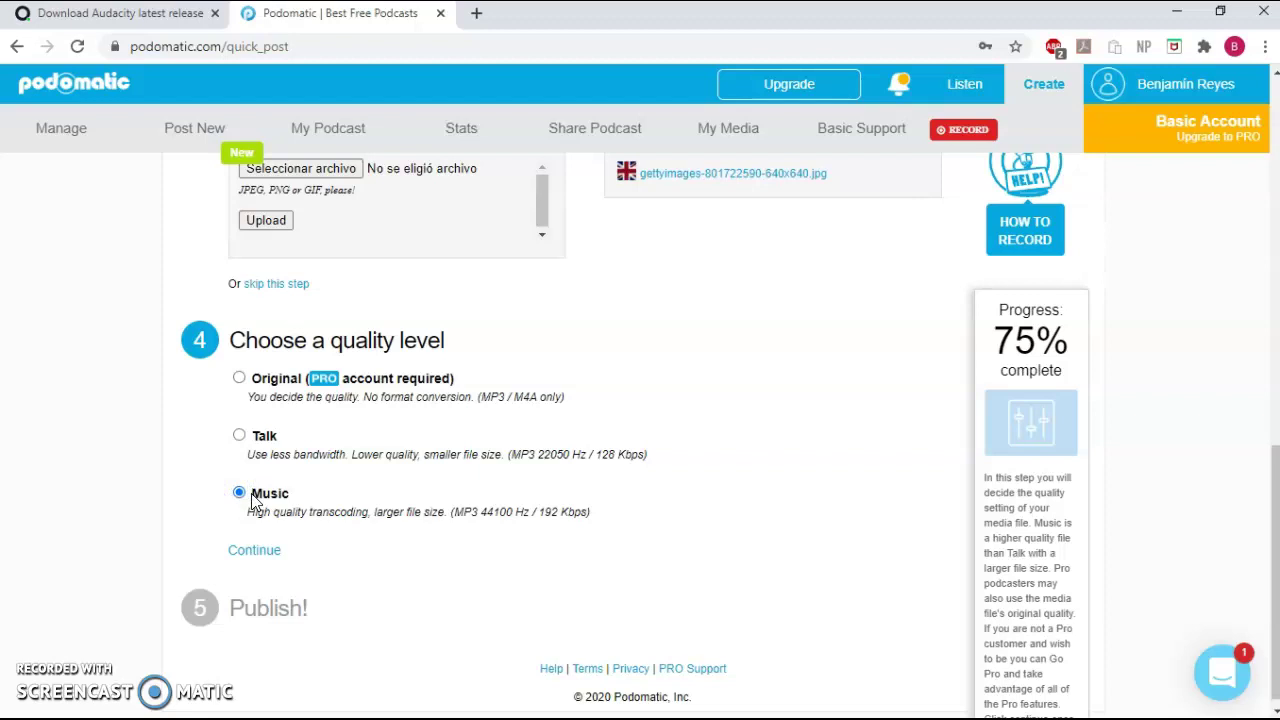
{"action": "left_click", "coordinate": [254, 549]}
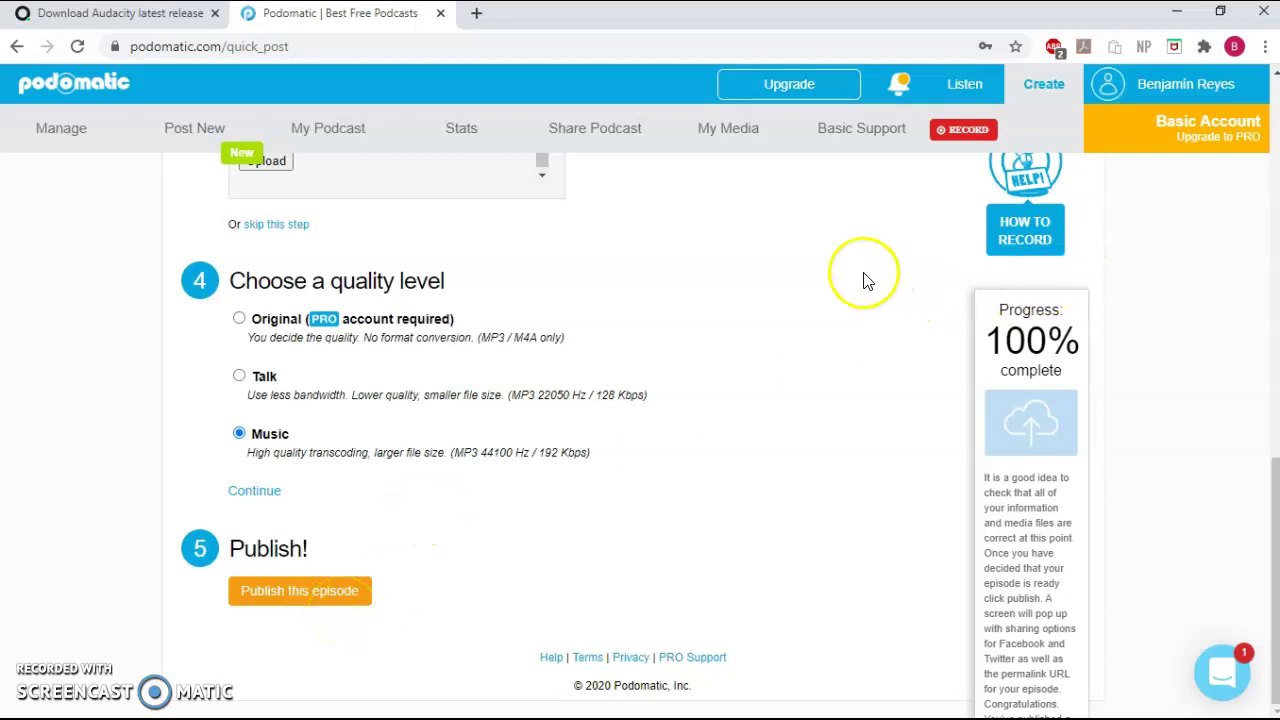
Step: Leave the episode form without publishing it and open the account's profile page
{"action": "scroll", "coordinate": [826, 320], "scroll_direction": "up", "scroll_amount": 4}
{"action": "scroll", "coordinate": [826, 320], "scroll_direction": "up", "scroll_amount": 4}
{"action": "mouse_move", "coordinate": [1155, 88]}
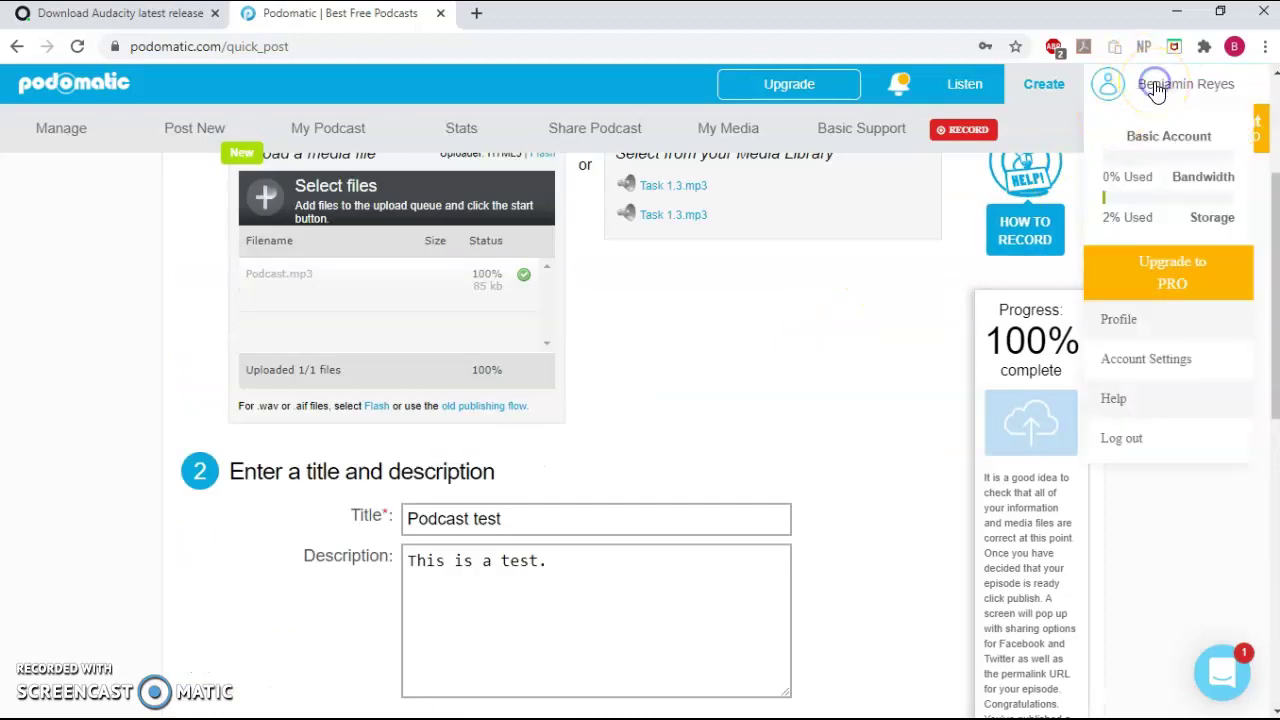
{"action": "left_click", "coordinate": [1165, 319]}
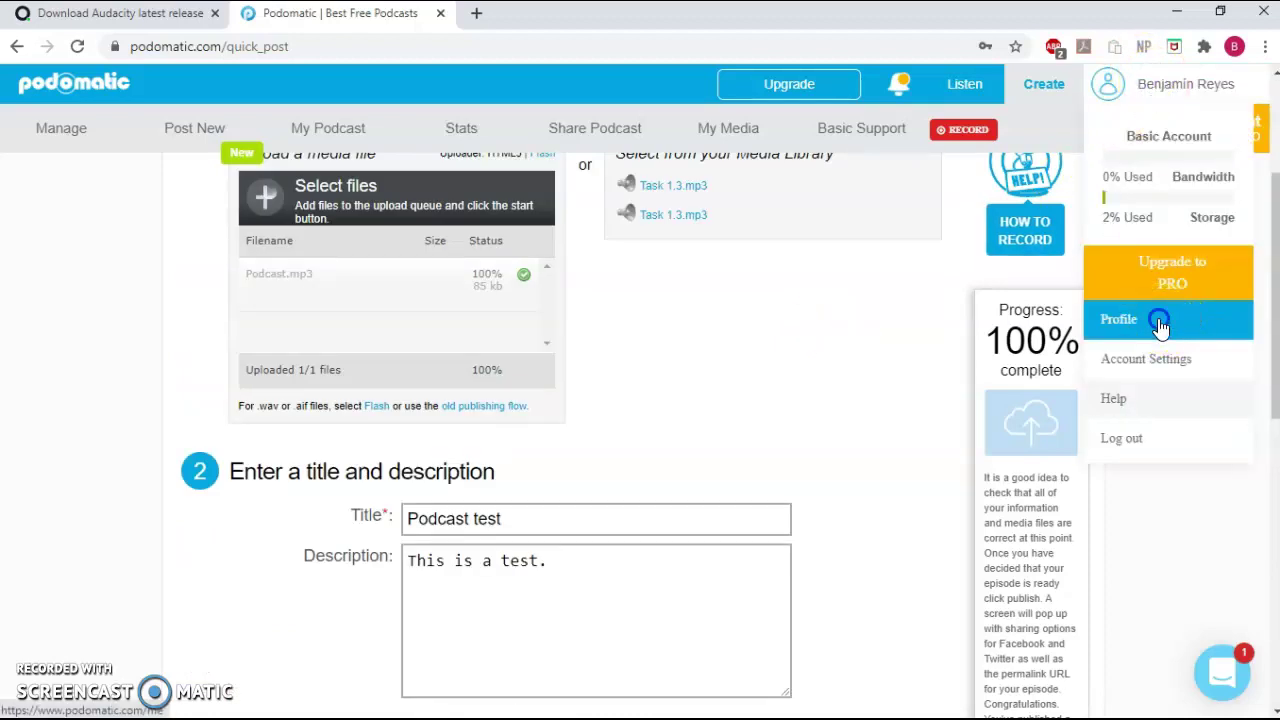
{"action": "left_click", "coordinate": [866, 215]}
{"action": "left_click", "coordinate": [1119, 319]}
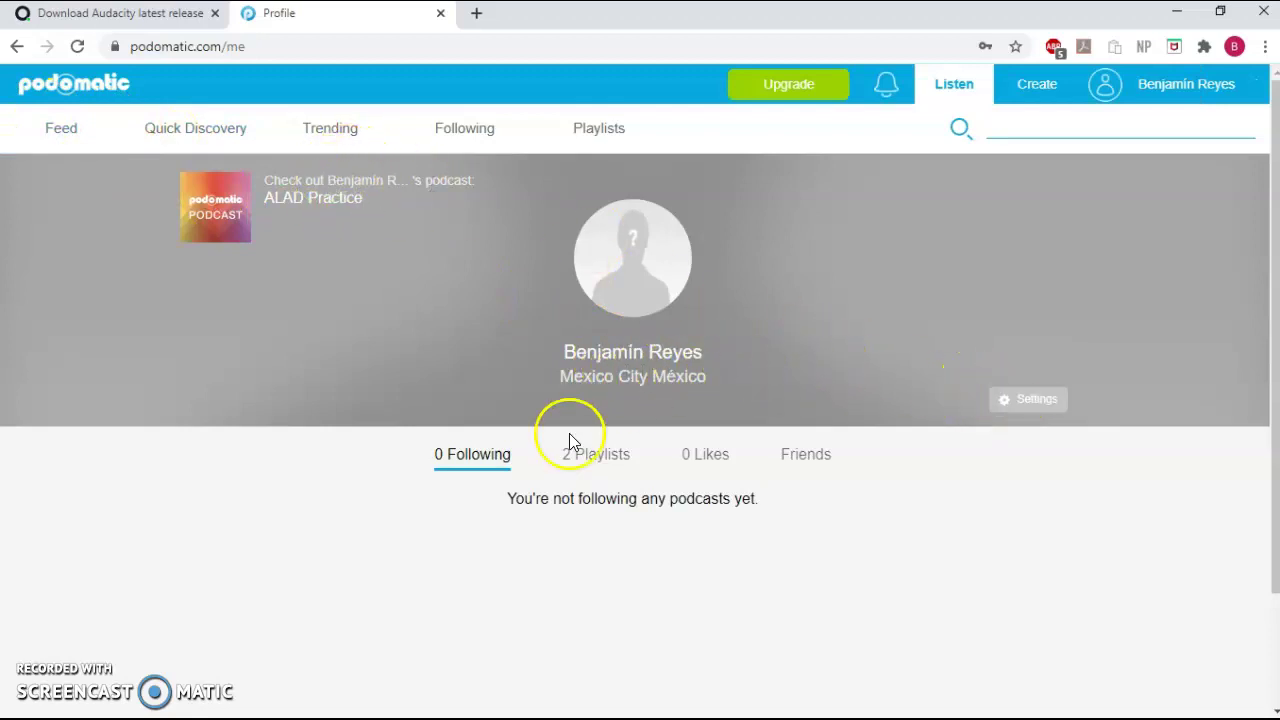
Step: Open the profile's settings and review the location, account, Facebook connection and email notification sections
{"action": "left_click", "coordinate": [1012, 400]}
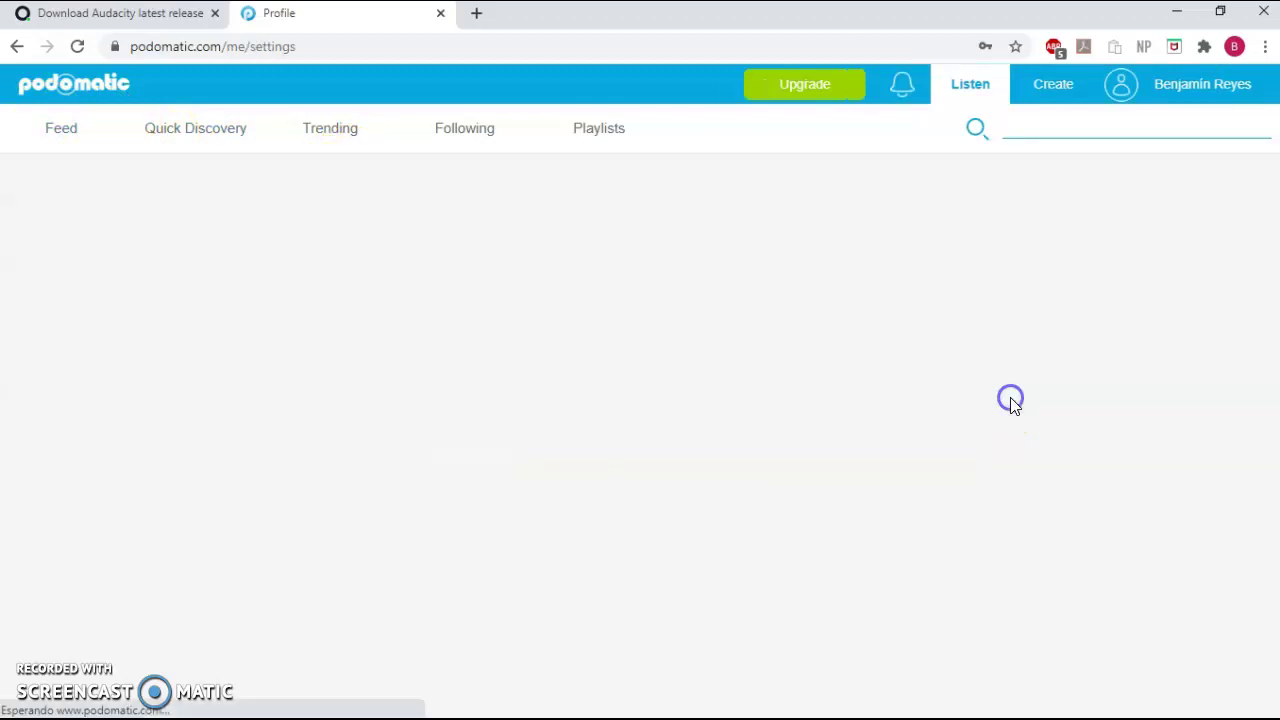
{"action": "scroll", "coordinate": [605, 397], "scroll_direction": "down", "scroll_amount": 2}
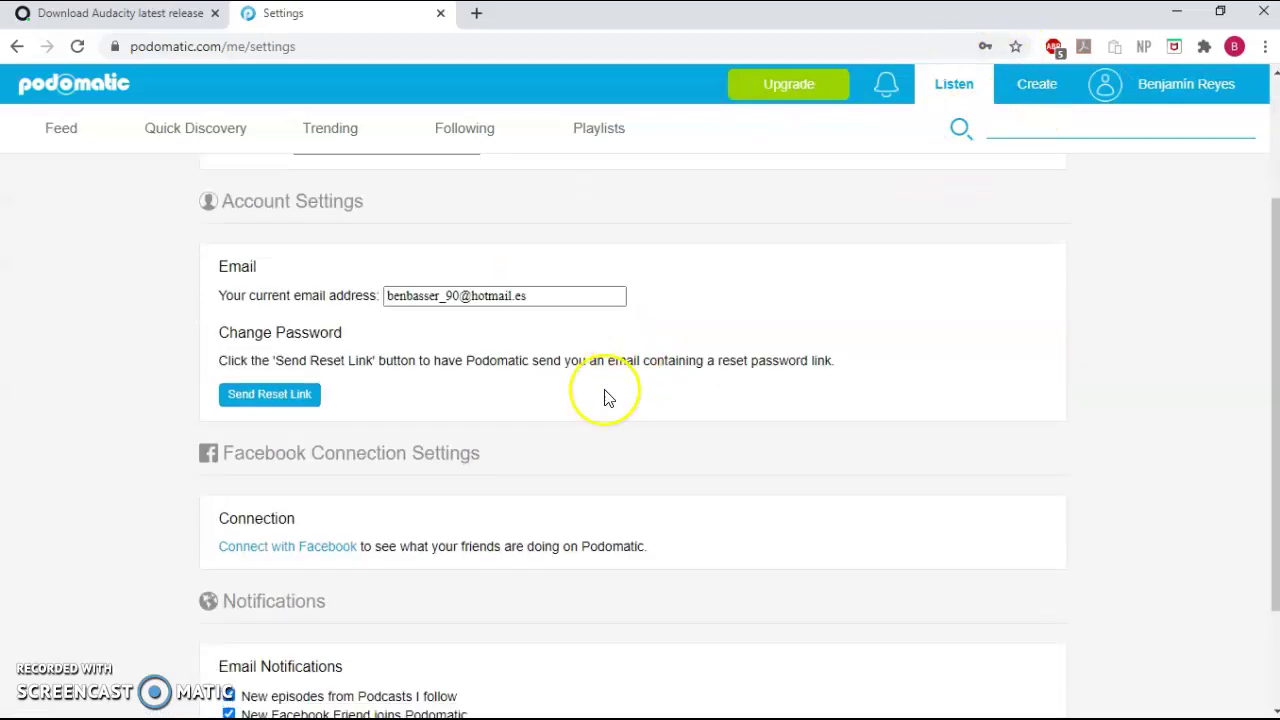
{"action": "scroll", "coordinate": [545, 474], "scroll_direction": "down", "scroll_amount": 2}
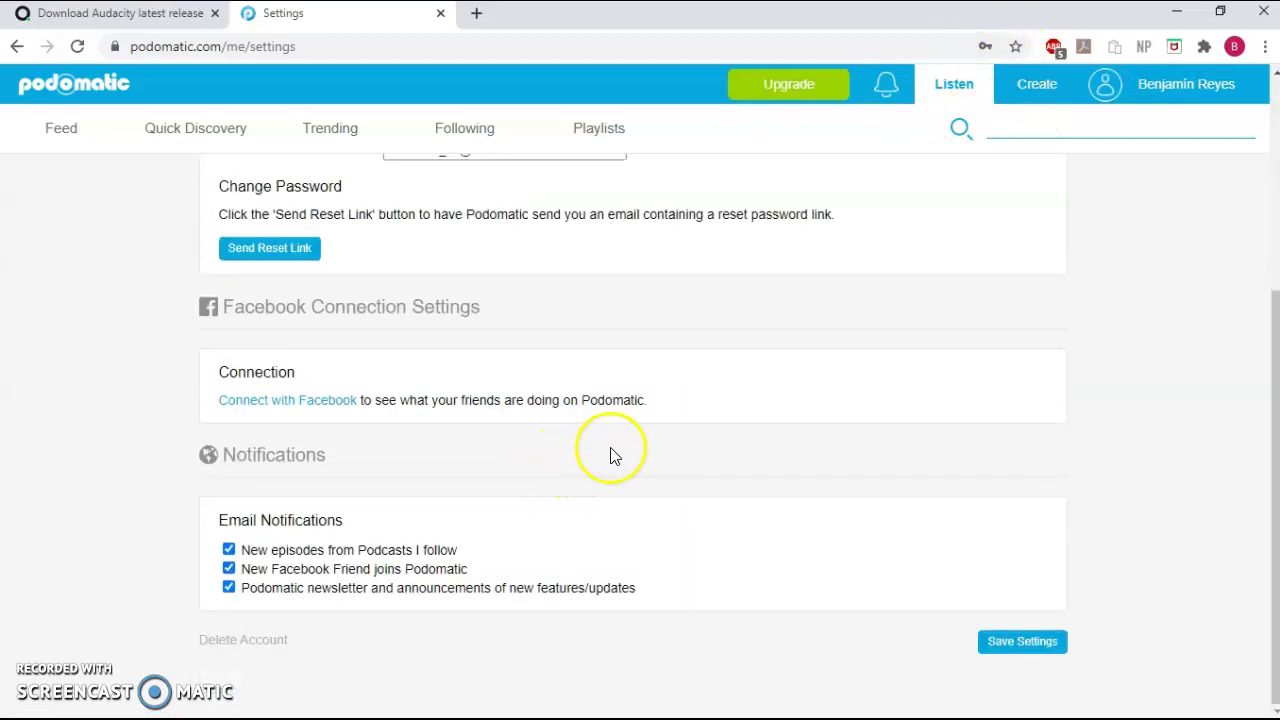
{"action": "scroll", "coordinate": [830, 440], "scroll_direction": "up", "scroll_amount": 5}
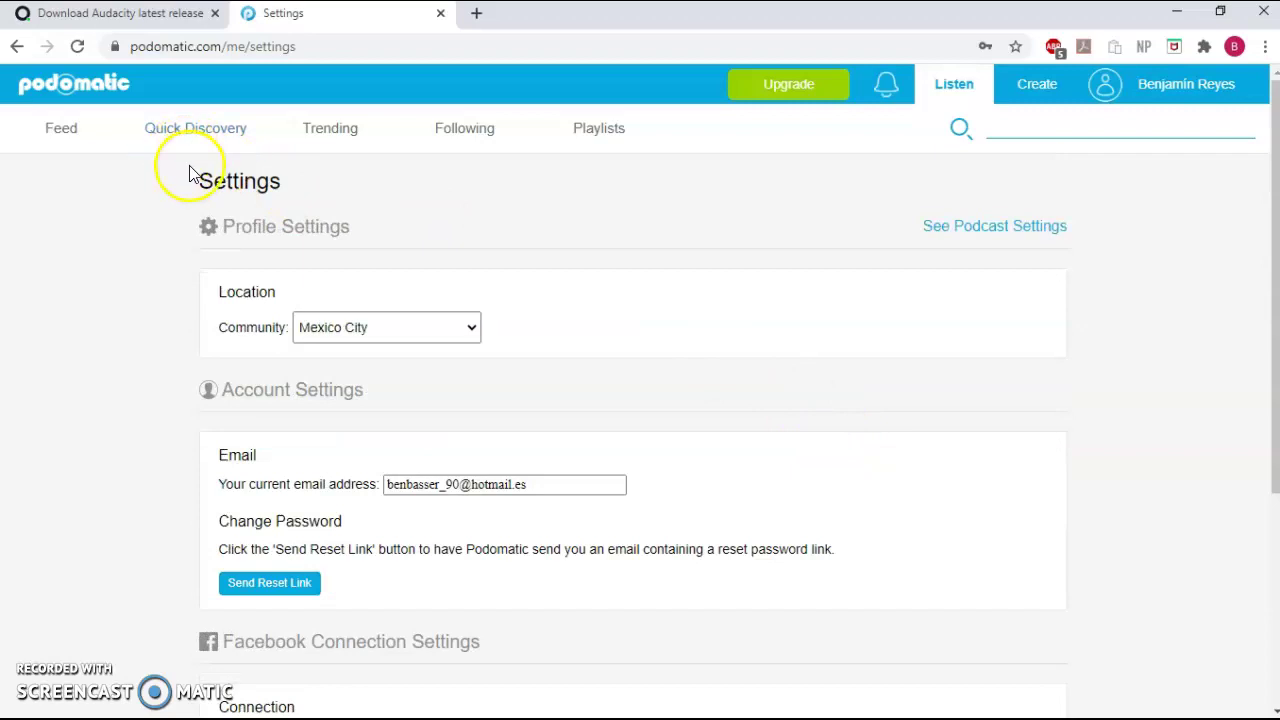
Step: Browse the Trending, Following and Playlists pages, finish on Quick Discovery and select that page's web address
{"action": "left_click", "coordinate": [353, 132]}
{"action": "left_click", "coordinate": [477, 133]}
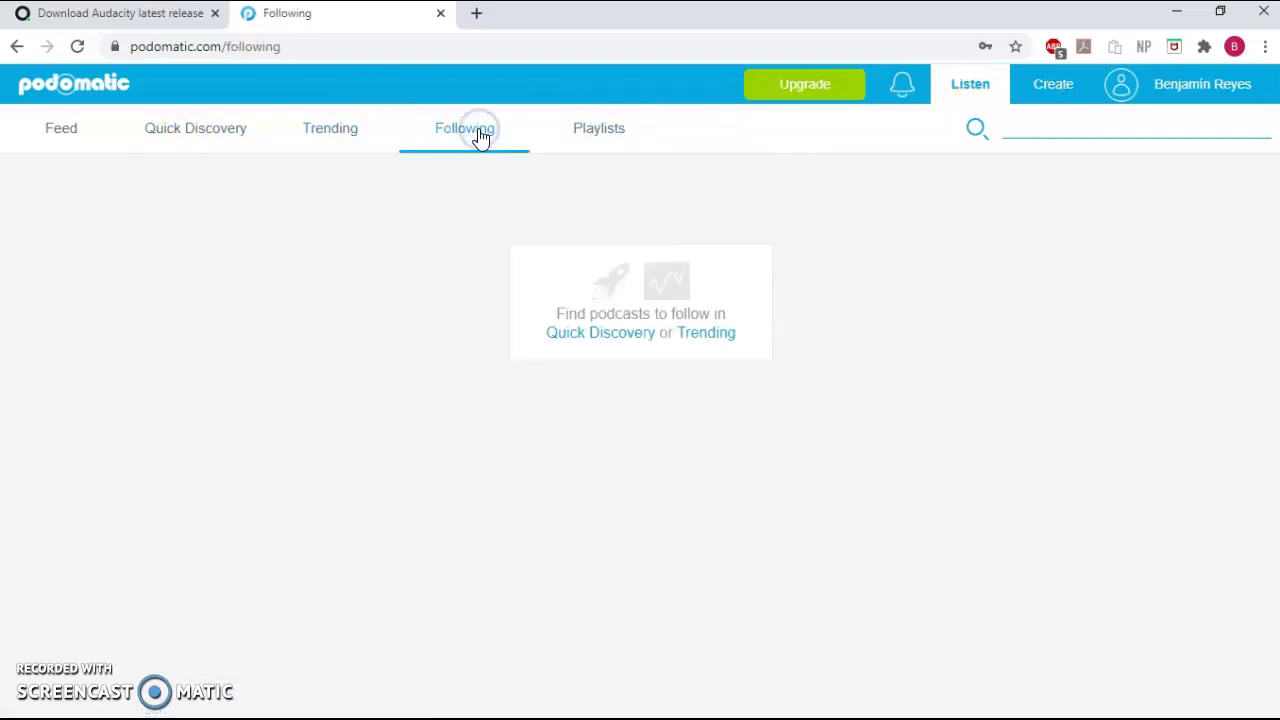
{"action": "left_click", "coordinate": [587, 131]}
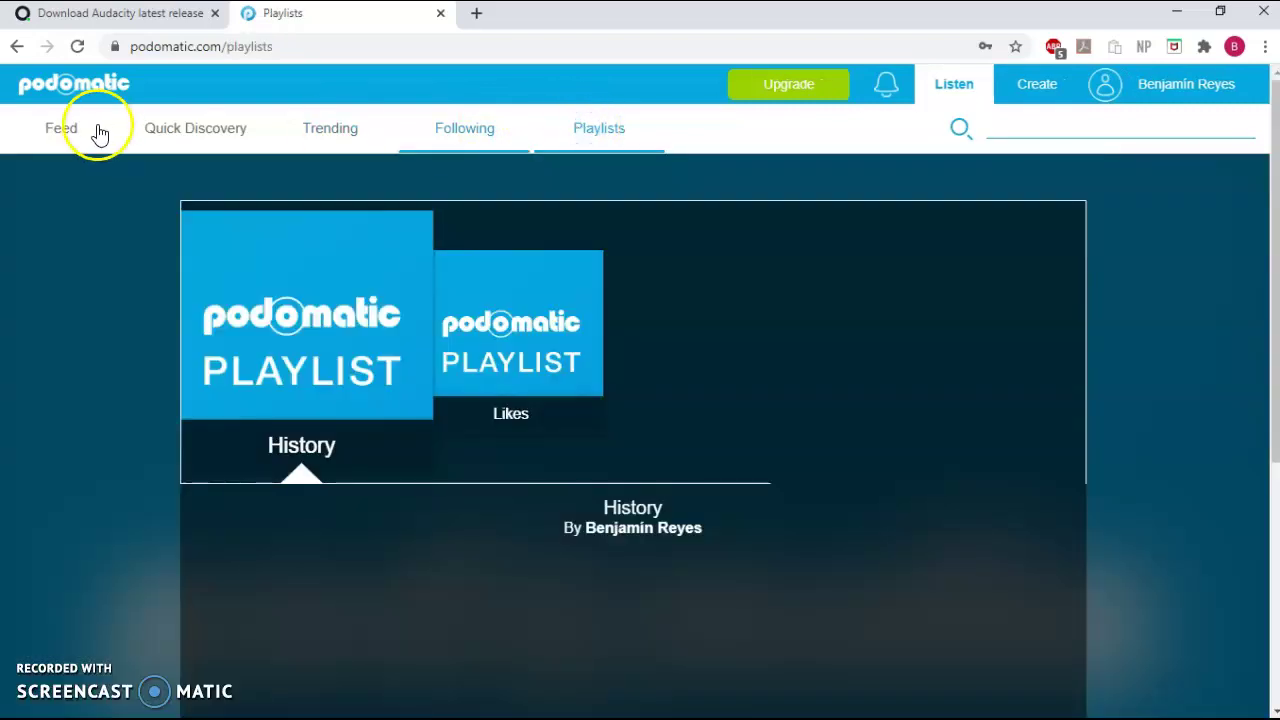
{"action": "left_click", "coordinate": [221, 132]}
{"action": "left_click", "coordinate": [582, 128]}
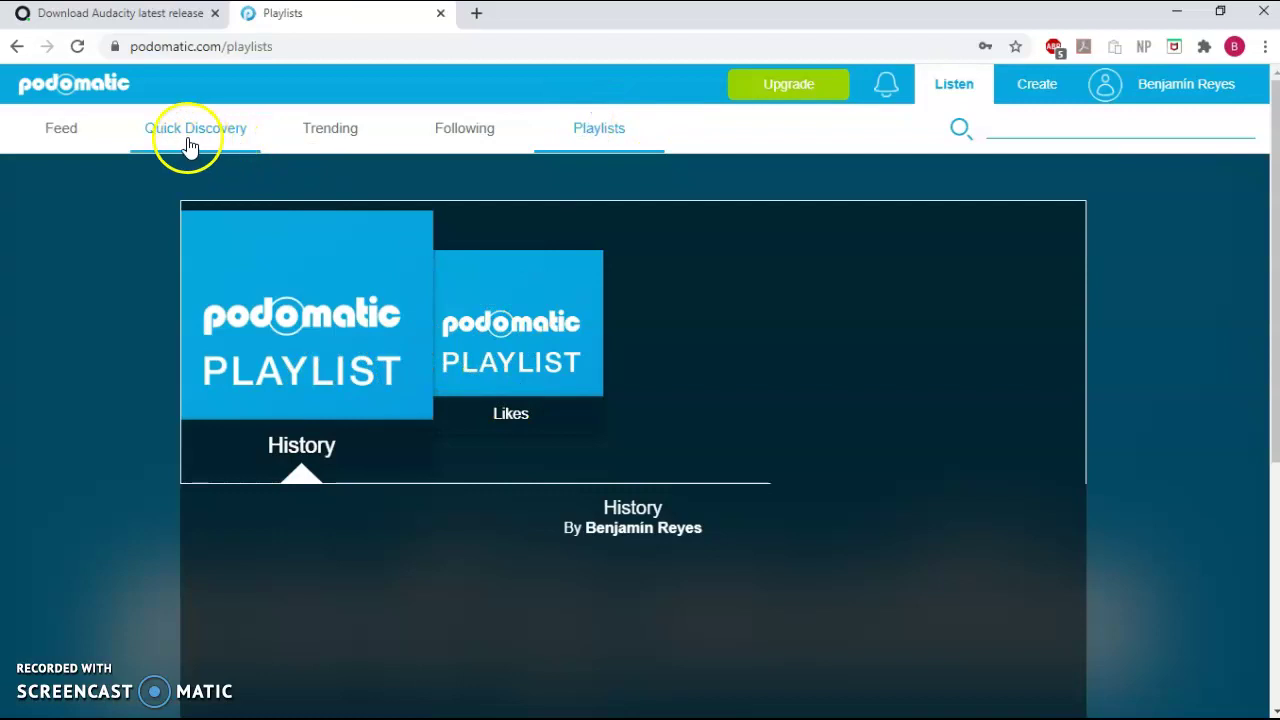
{"action": "left_click", "coordinate": [190, 140]}
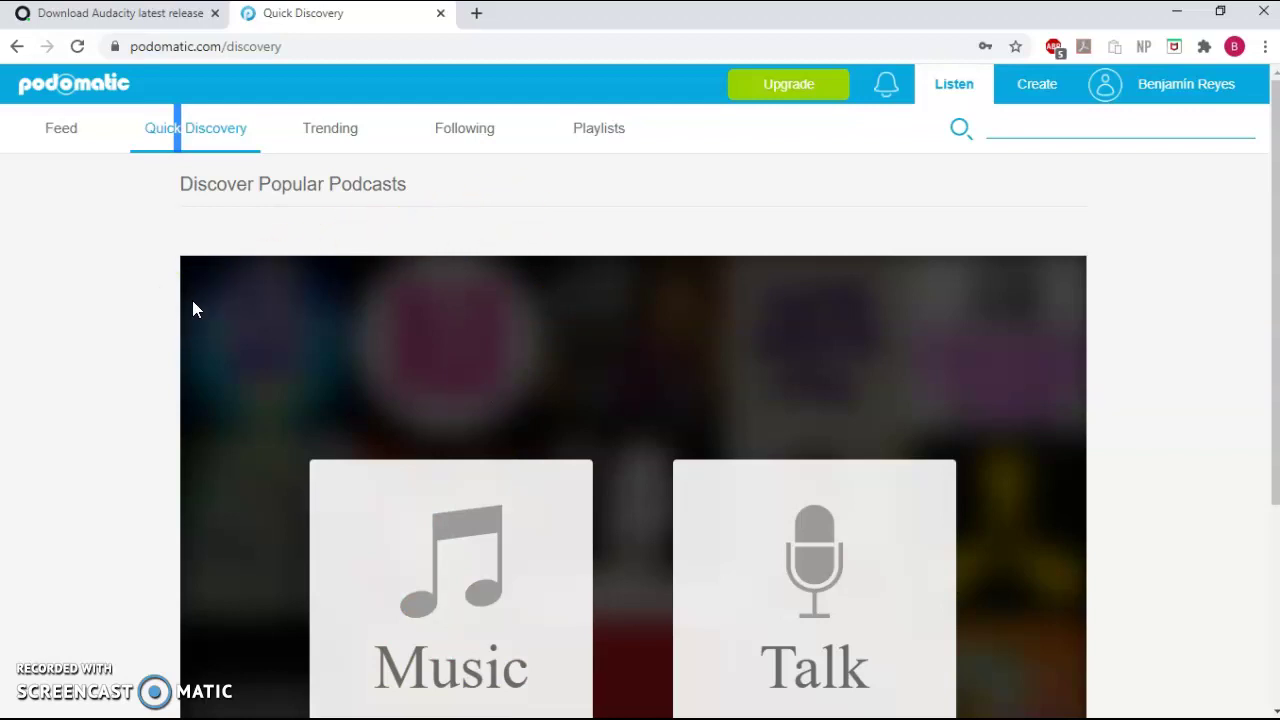
{"action": "left_click", "coordinate": [357, 45]}
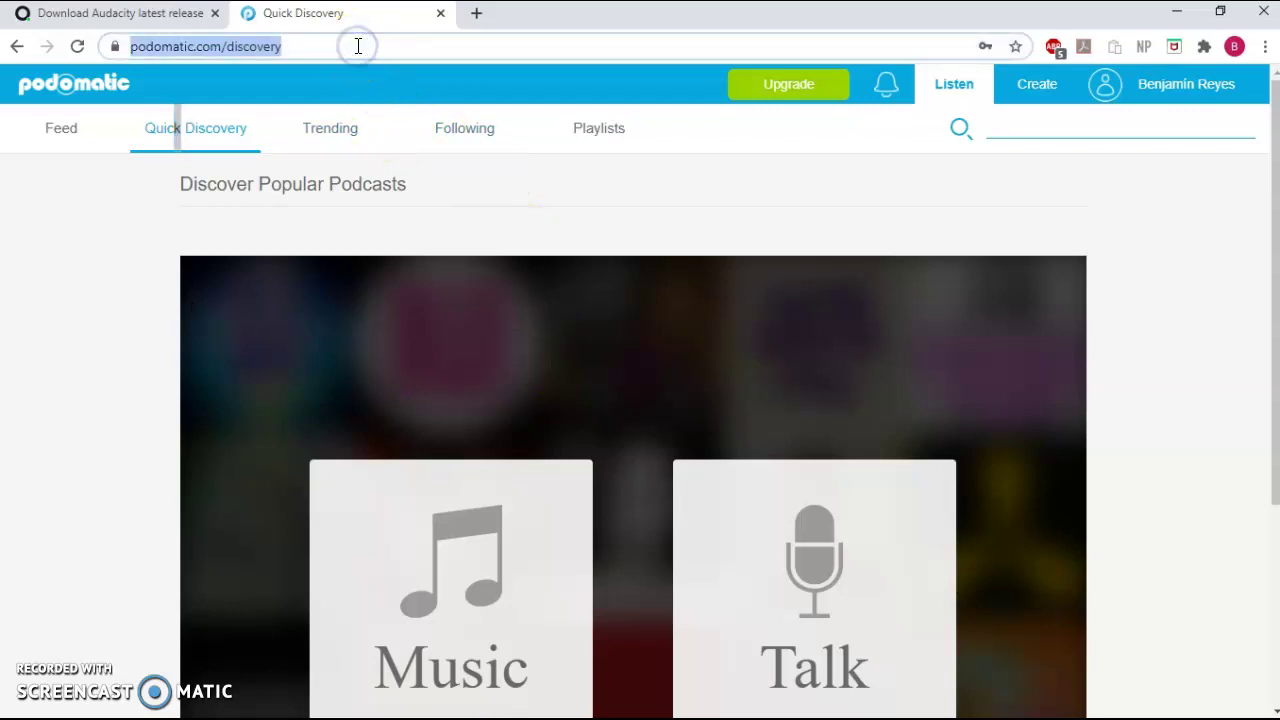